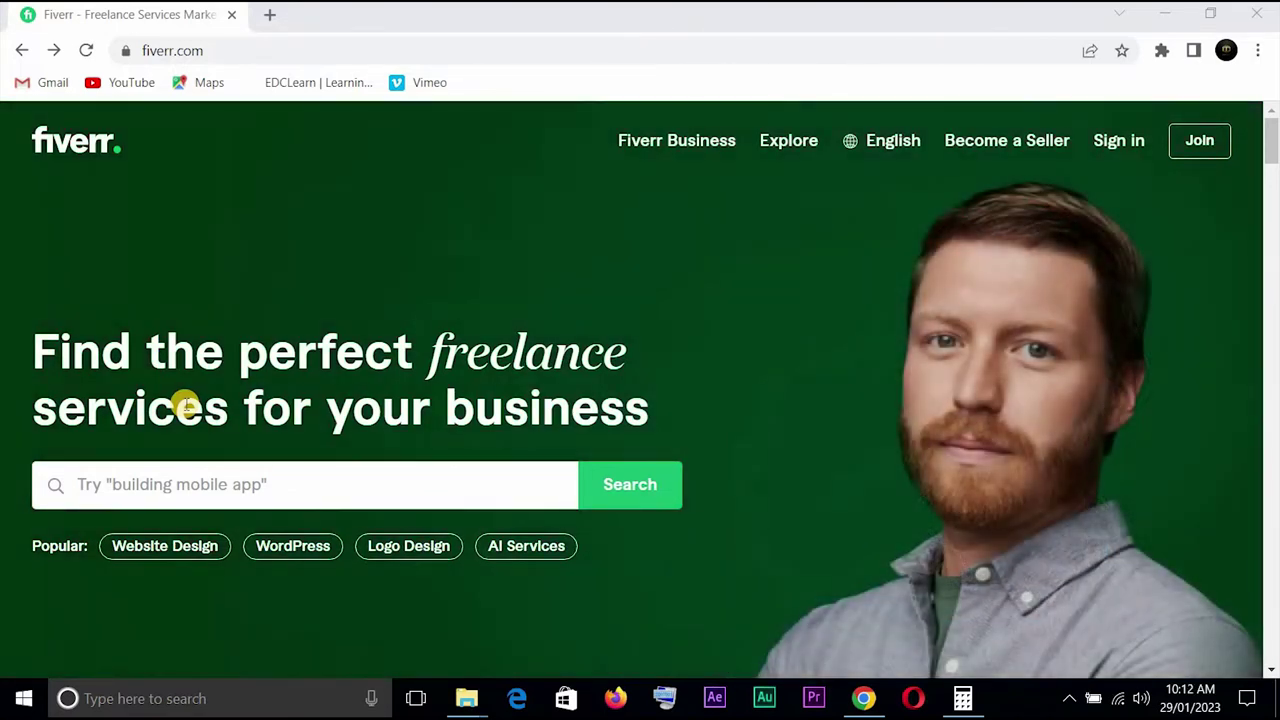
# - Search Fiverr for "instagram content" using the matching suggestion
pyautogui.click(168, 485)
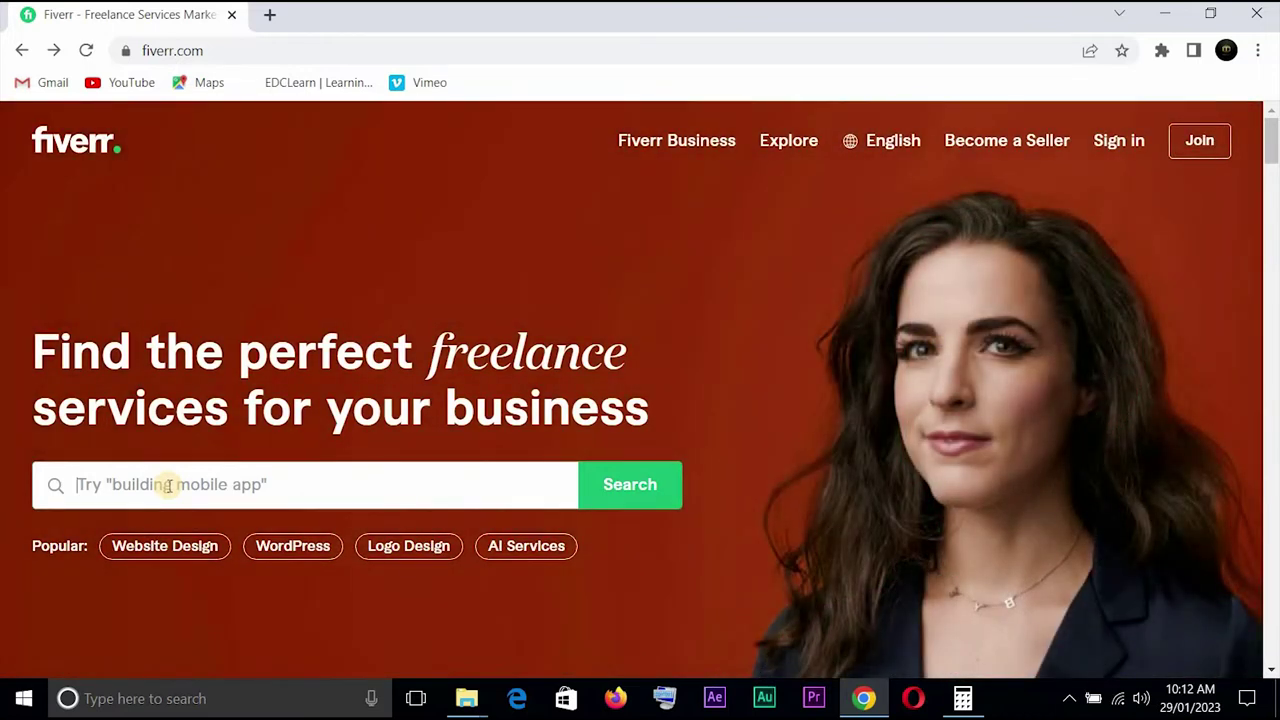
pyautogui.write('instagra')
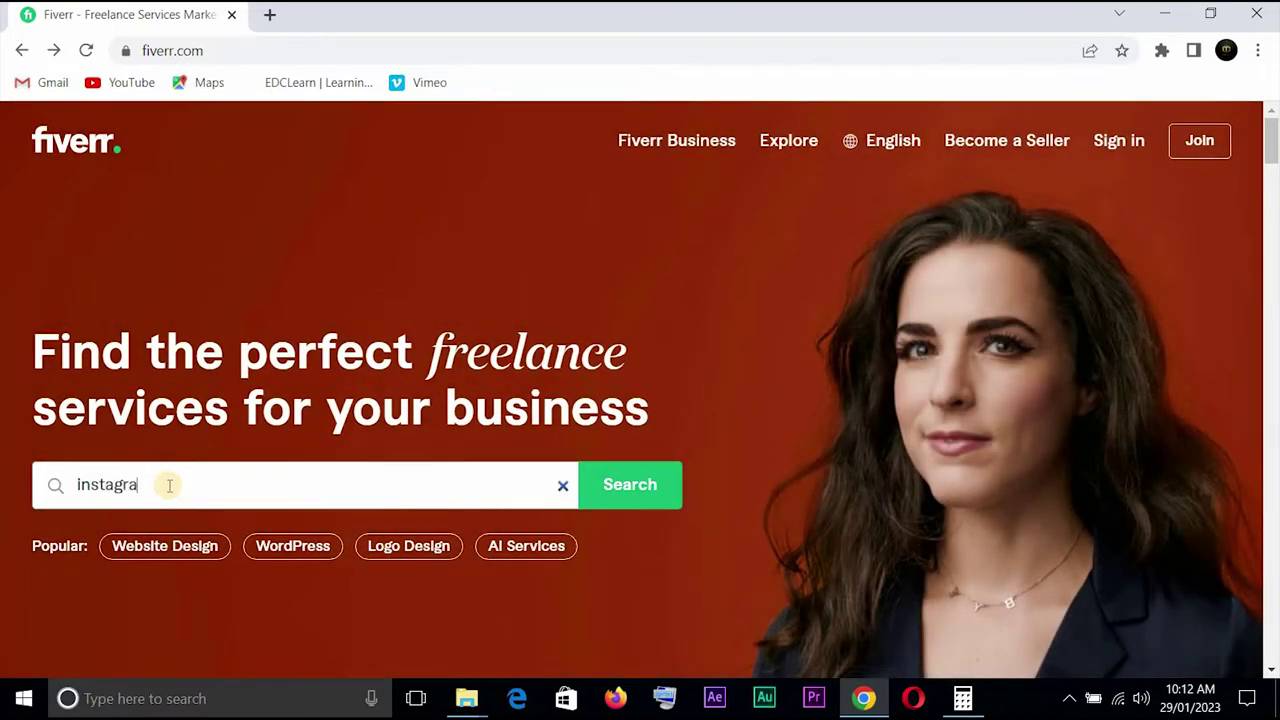
pyautogui.write('m')
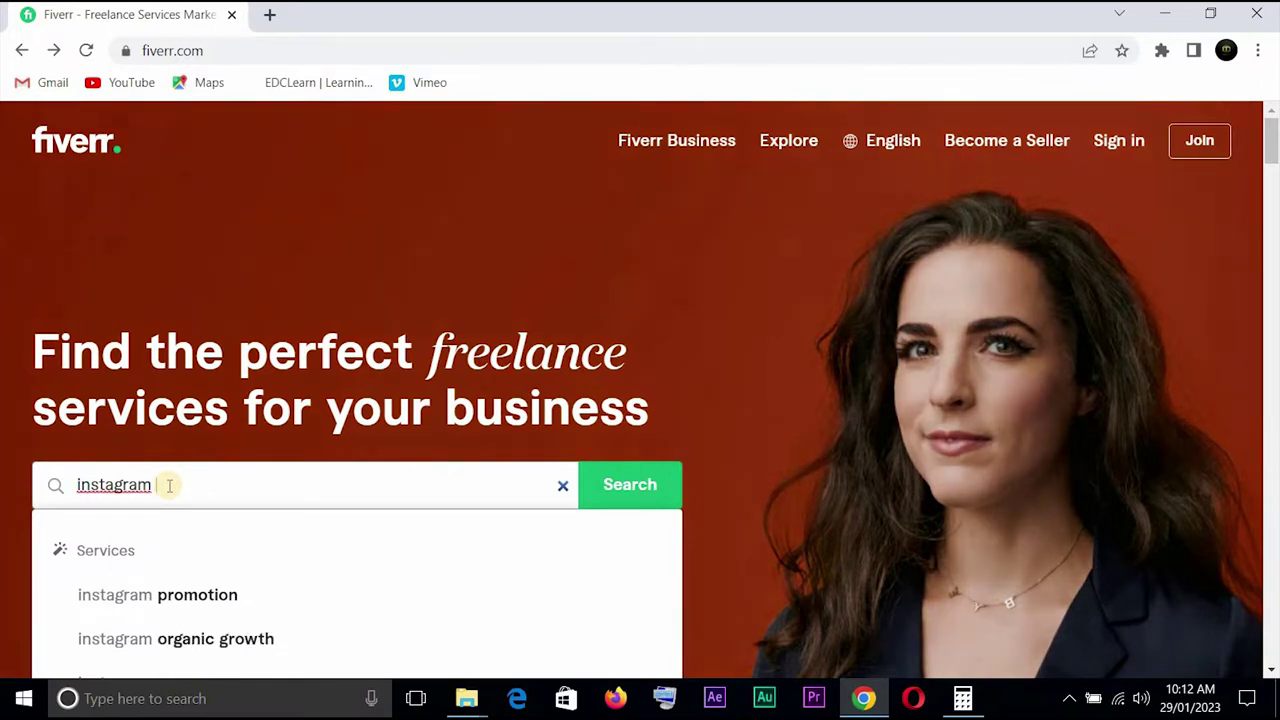
pyautogui.write(' content')
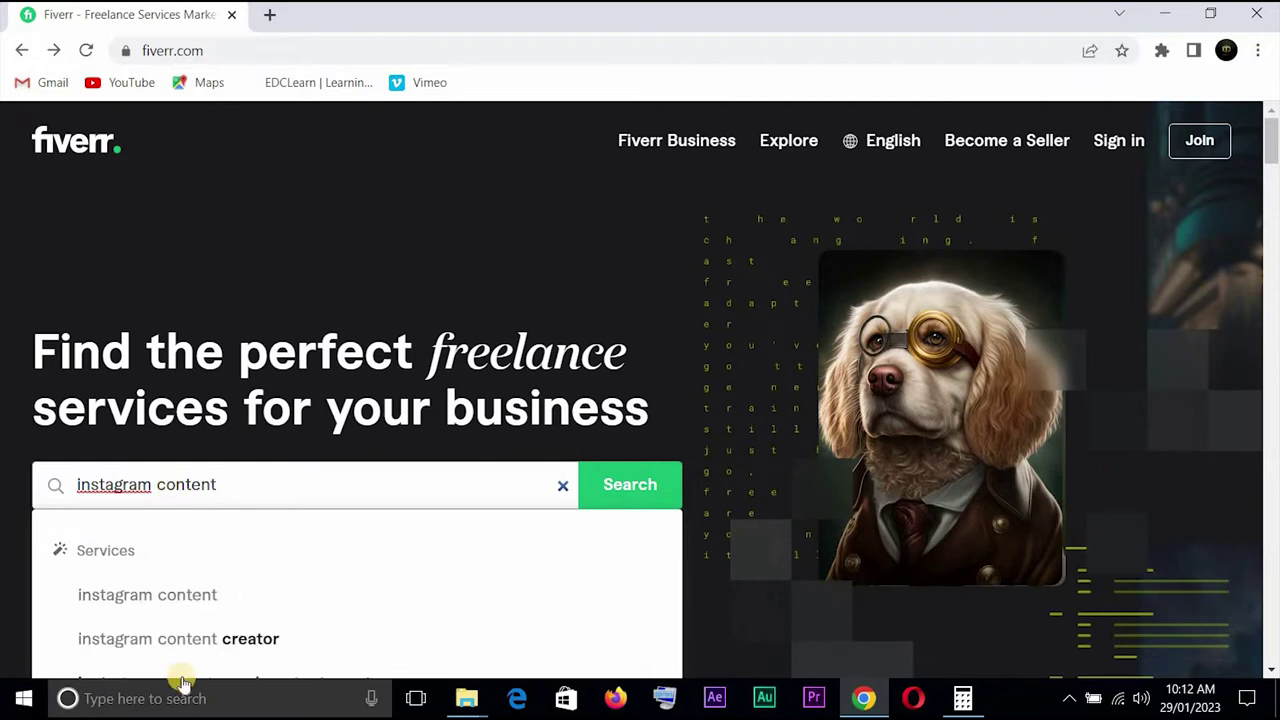
pyautogui.click(199, 609)
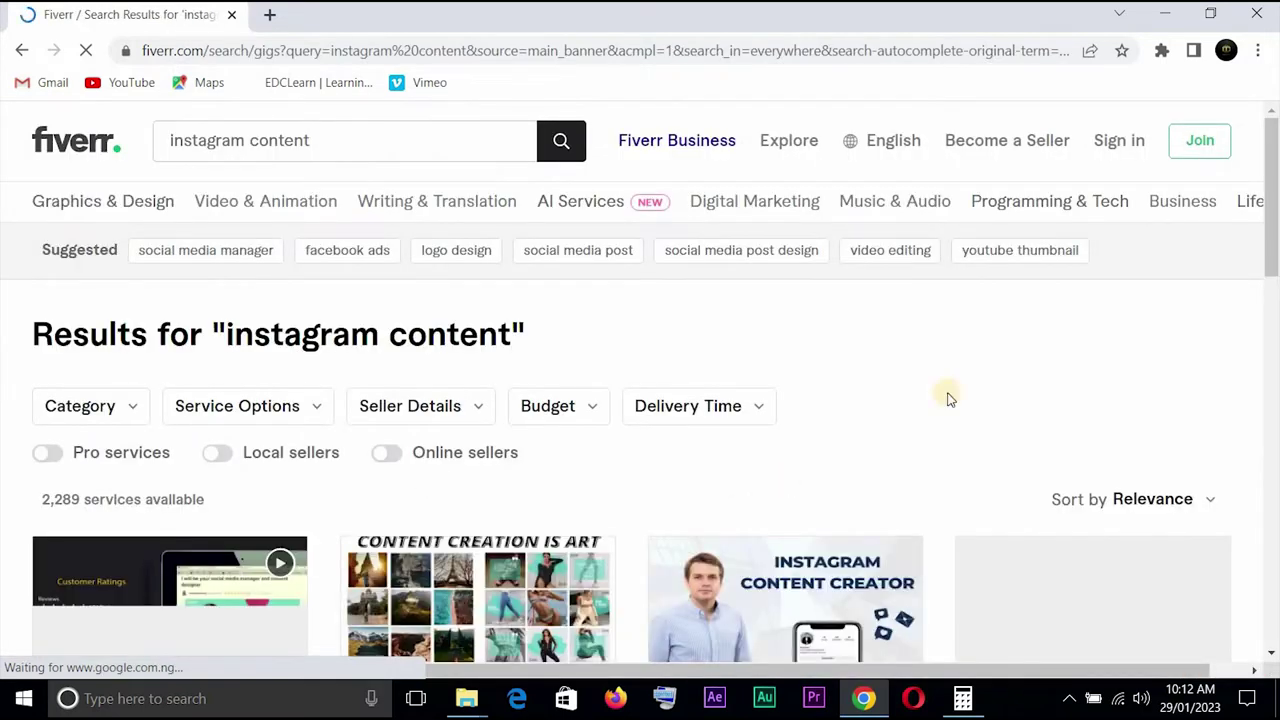
# - Open the first three gigs in the search results, each in its own new browser tab
pyautogui.moveTo(1274, 150); pyautogui.dragTo(1272, 275)
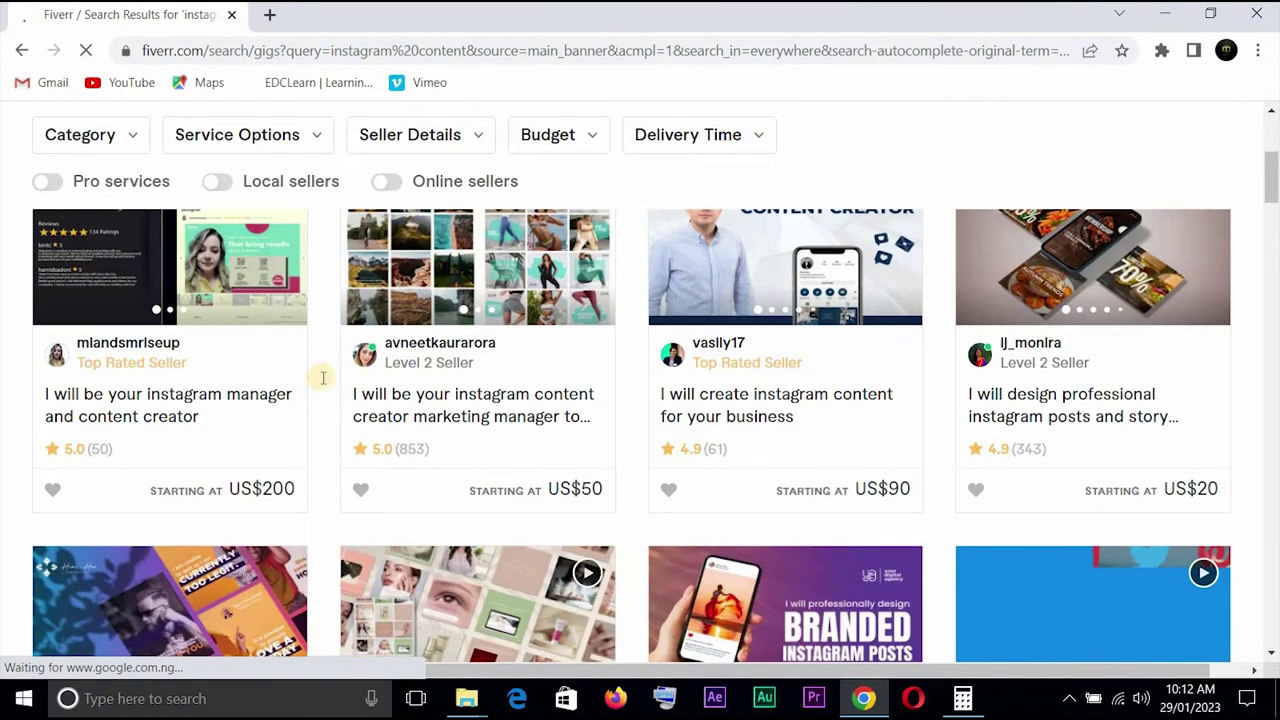
pyautogui.rightClick(221, 405)
pyautogui.click(248, 414)
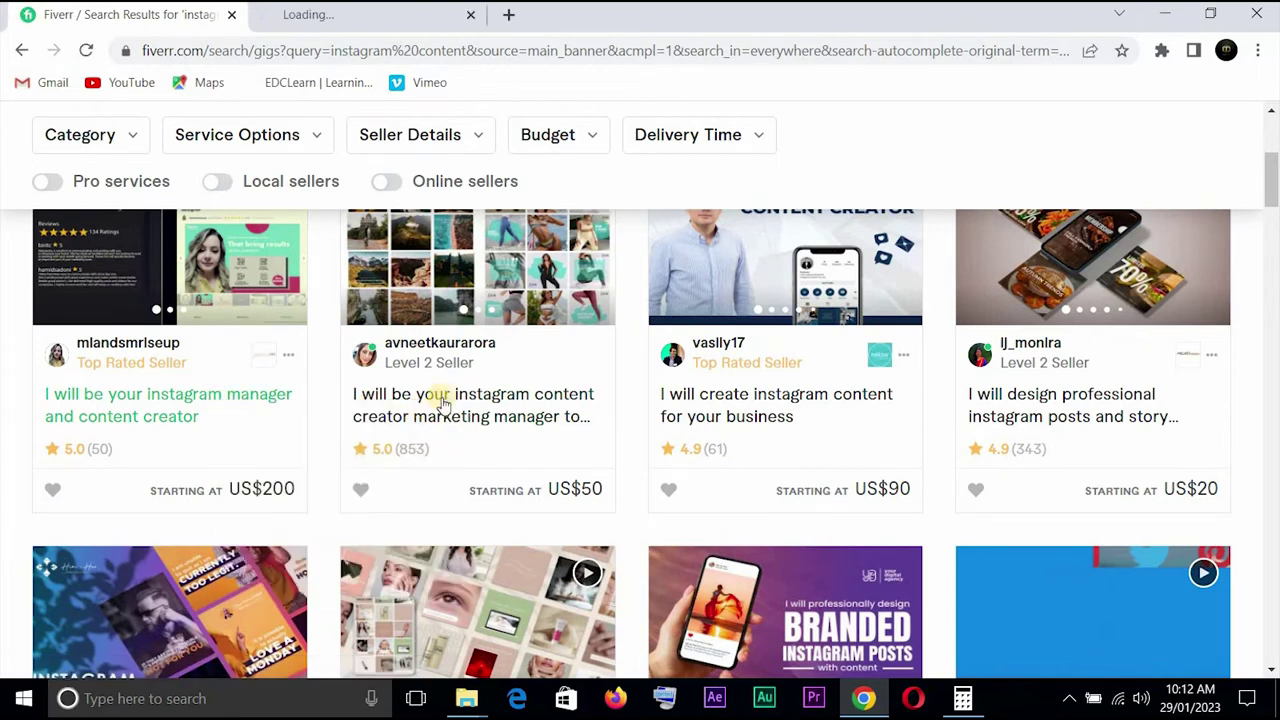
pyautogui.rightClick(446, 393)
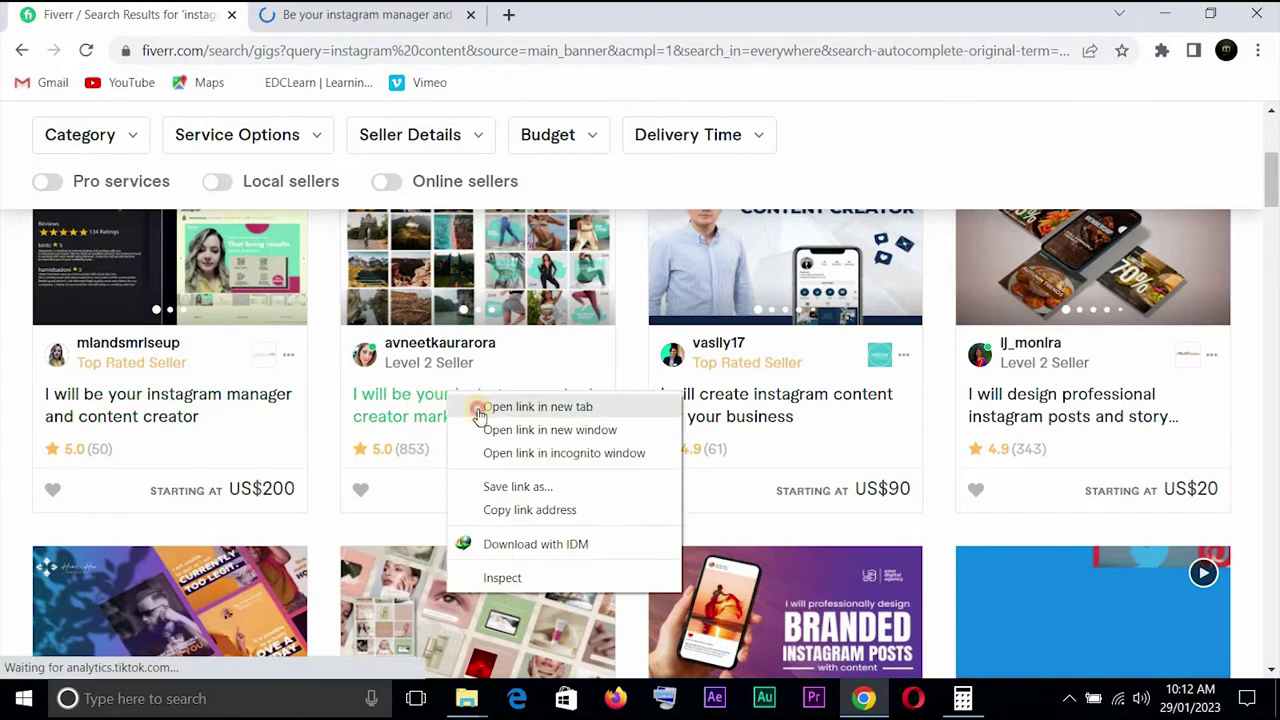
pyautogui.click(480, 408)
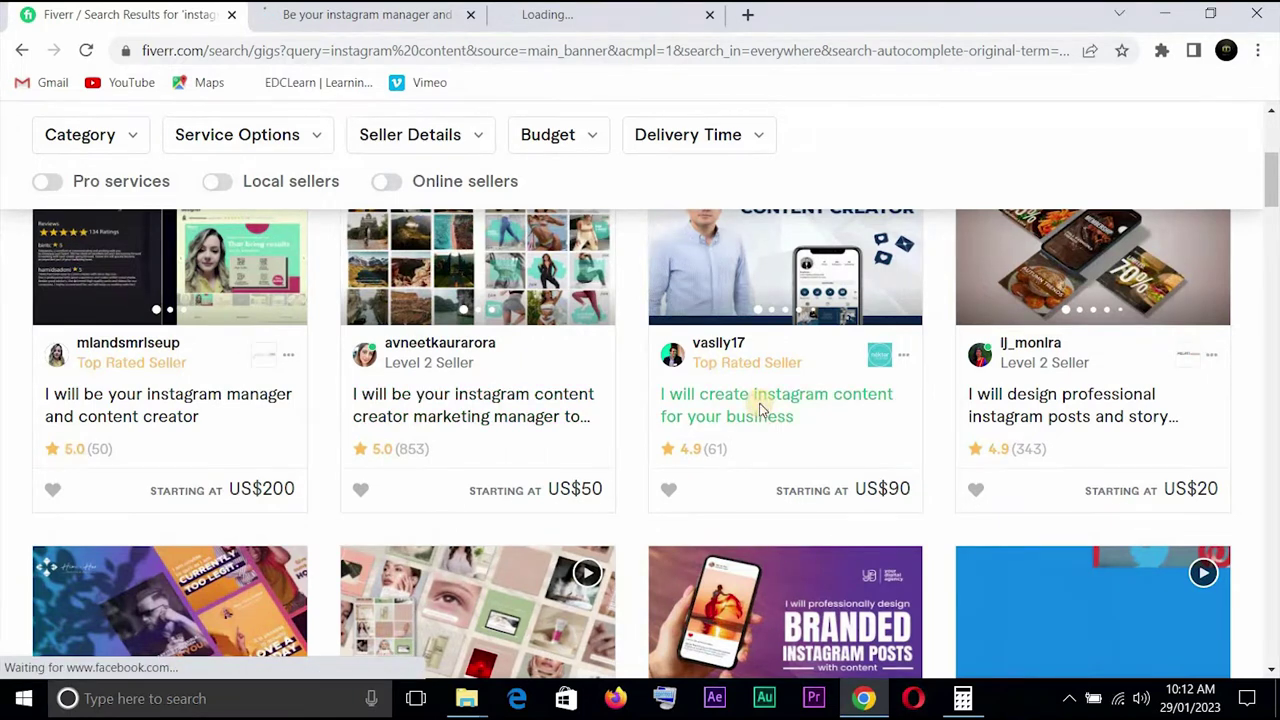
pyautogui.rightClick(769, 420)
pyautogui.click(775, 421)
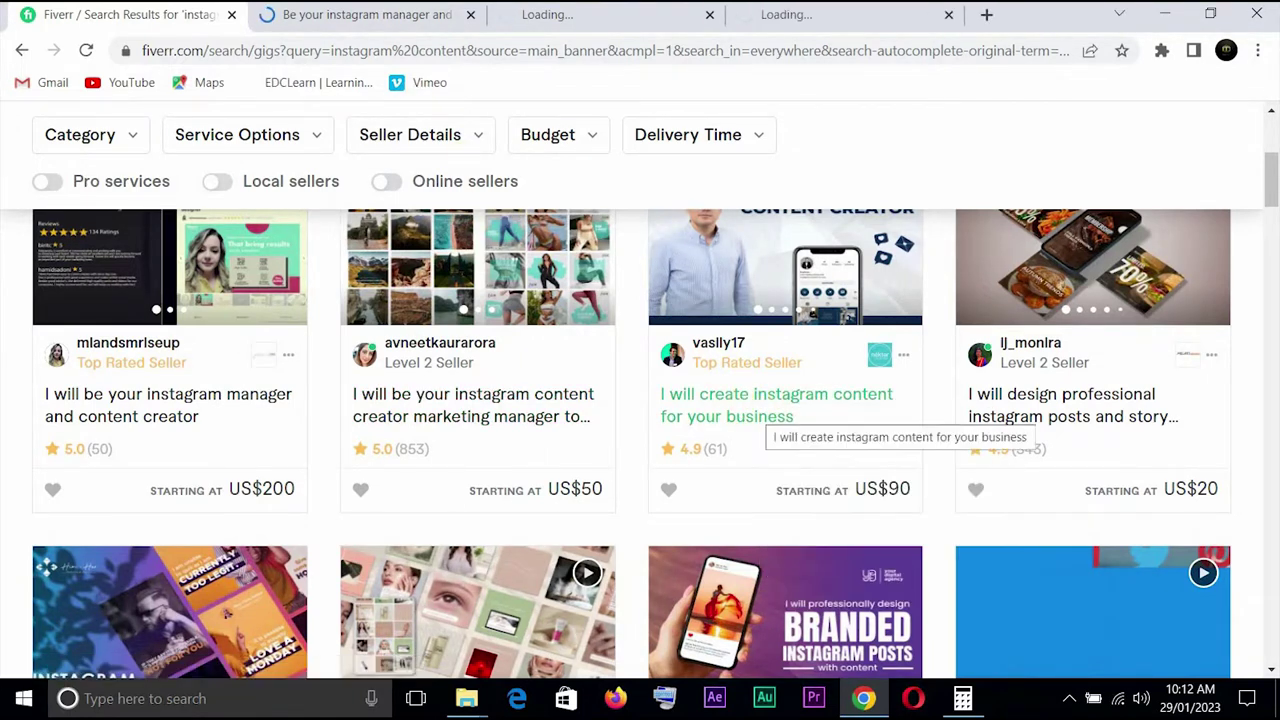
# - Examine the "instagram manager and content creator" gig's rating, order queue and Standard package, and close its page
pyautogui.click(360, 14)
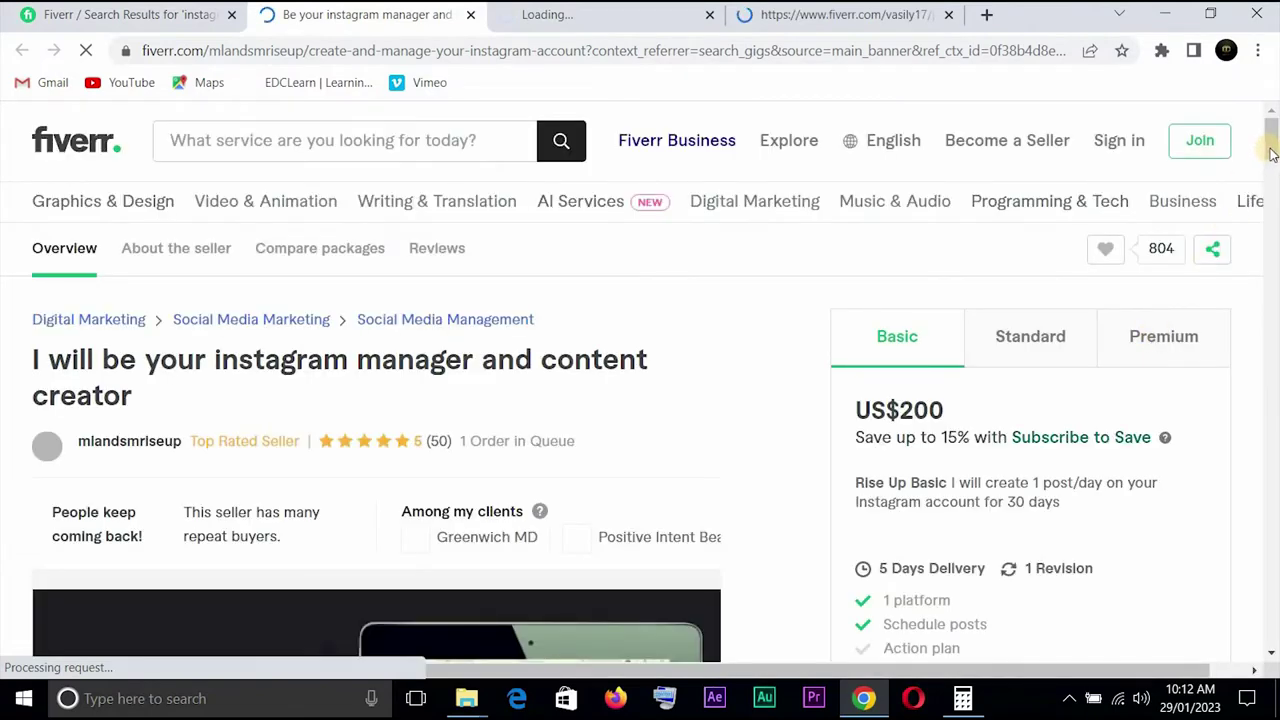
pyautogui.scroll(-1, 1114, 194)
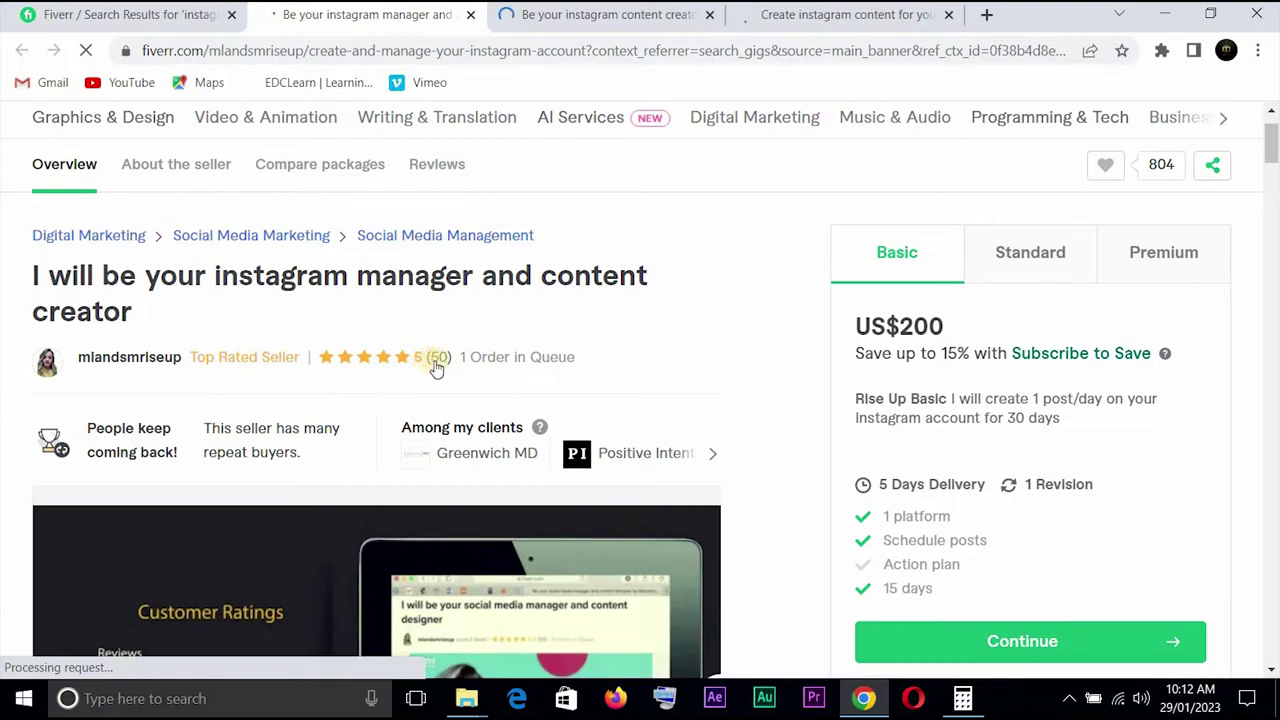
pyautogui.moveTo(463, 364); pyautogui.dragTo(610, 356)
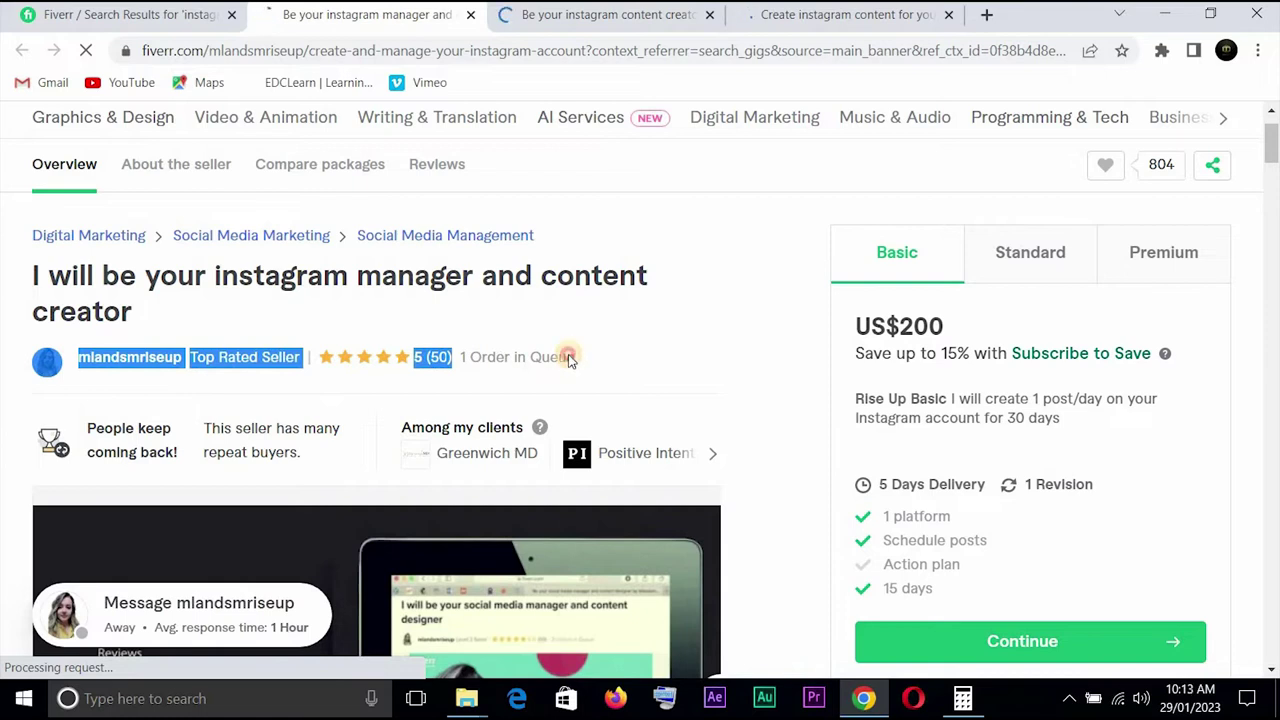
pyautogui.tripleClick(566, 355)
pyautogui.click(702, 347)
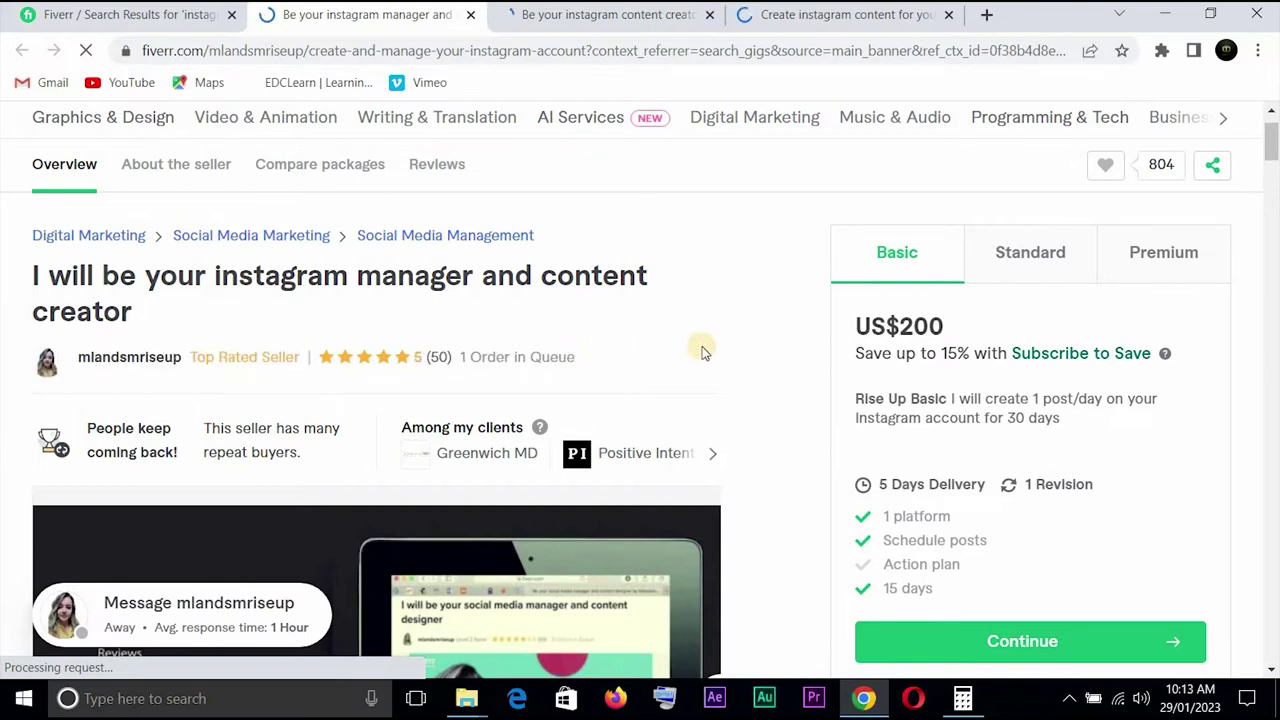
pyautogui.click(1040, 255)
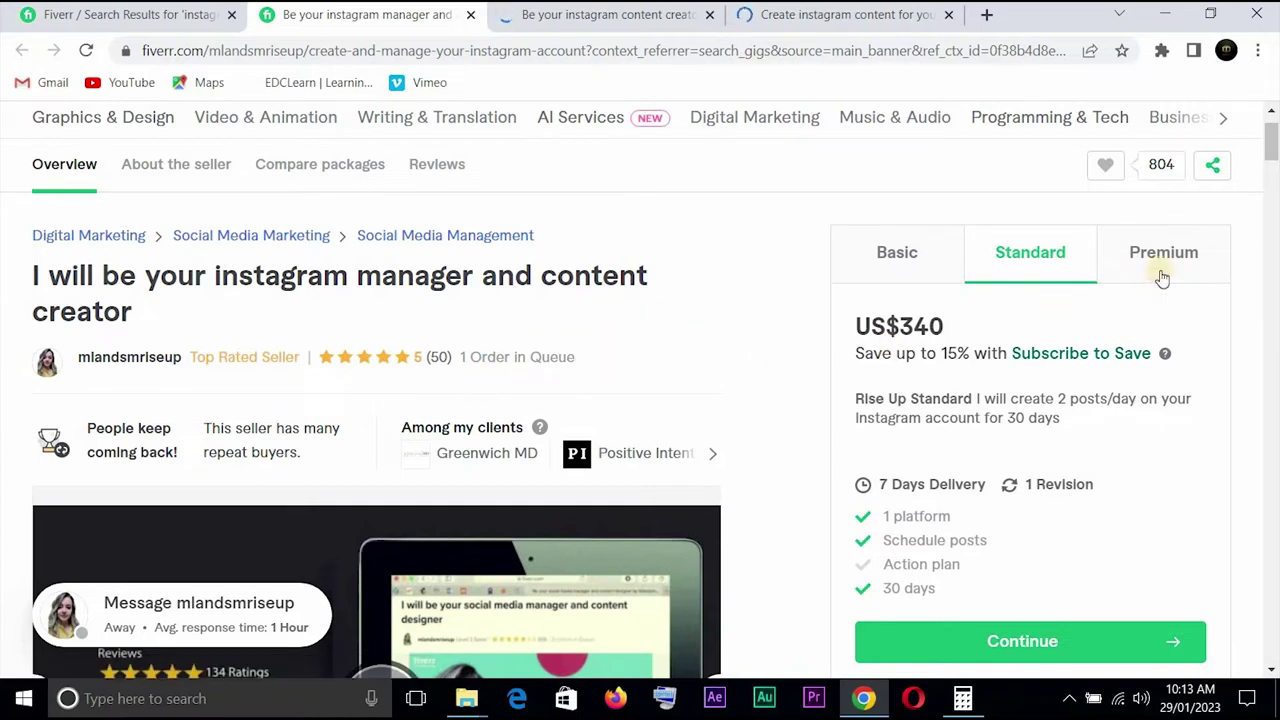
pyautogui.scroll(-3, 1275, 180)
pyautogui.scroll(4, 929, 114)
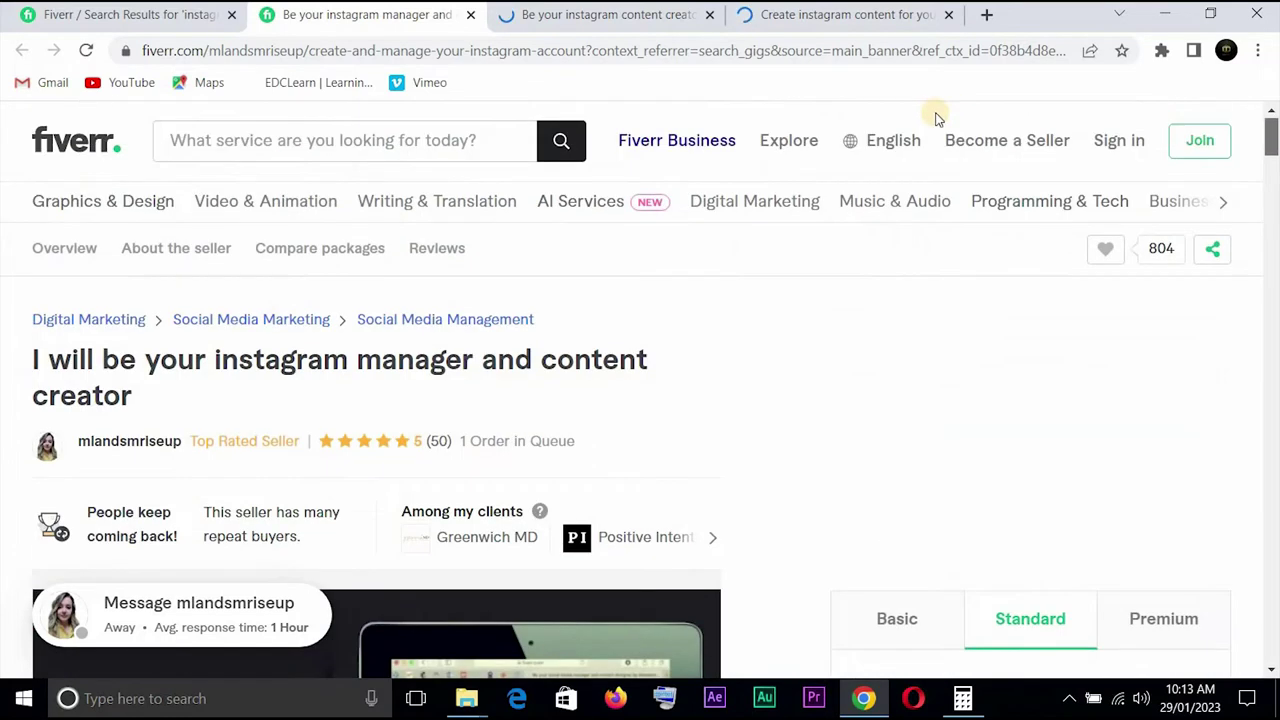
pyautogui.click(470, 15)
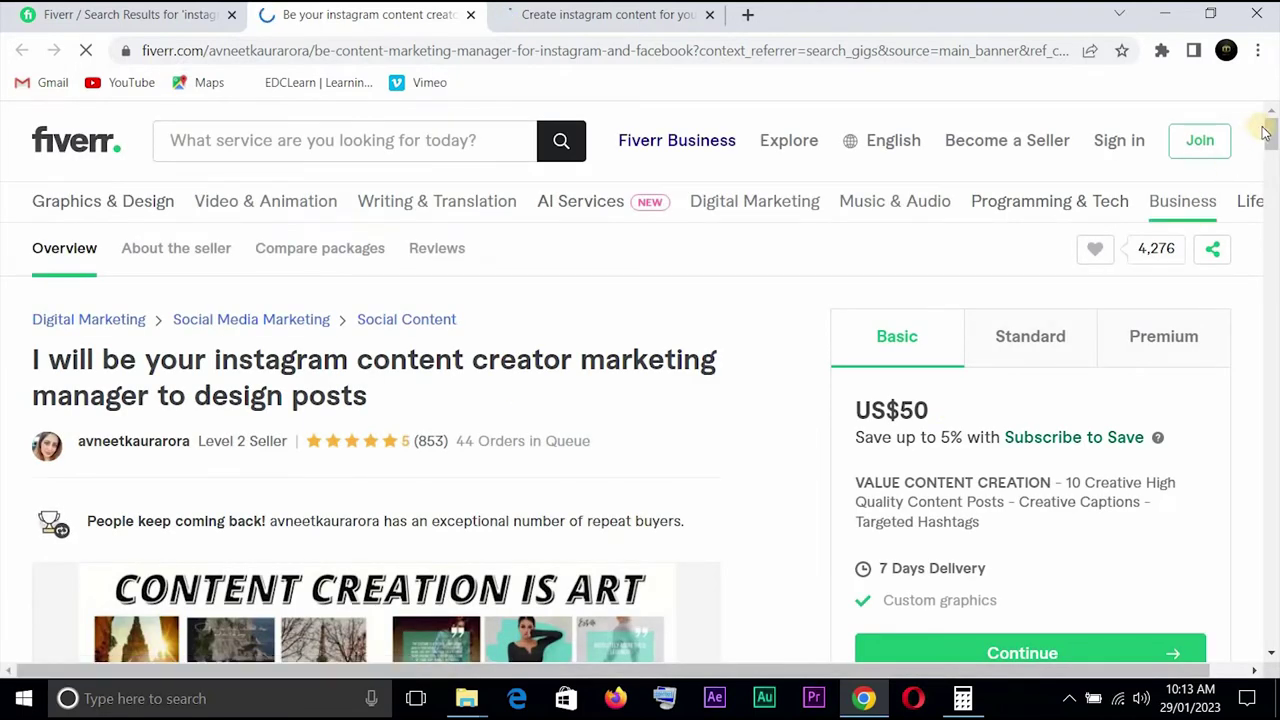
# - Examine the order queue of the "instagram content creator marketing manager" gig and show its Standard package
pyautogui.scroll(-1, 1272, 140)
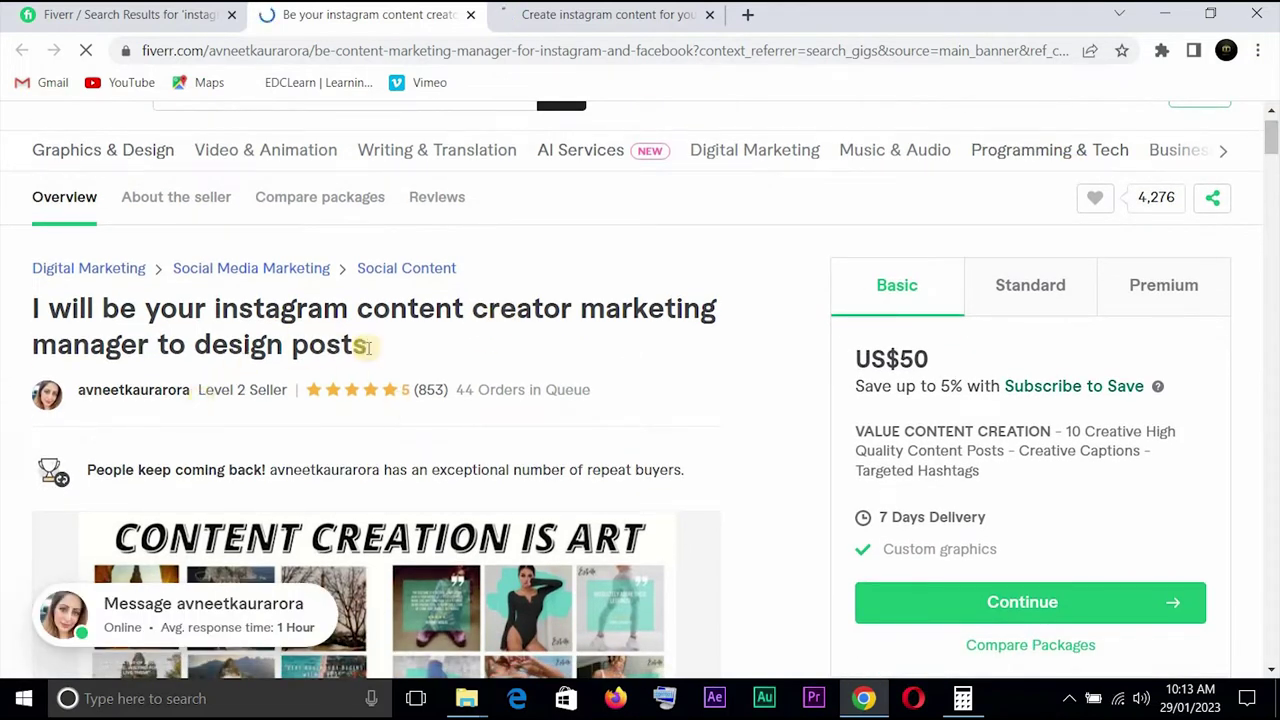
pyautogui.moveTo(601, 396); pyautogui.dragTo(451, 403)
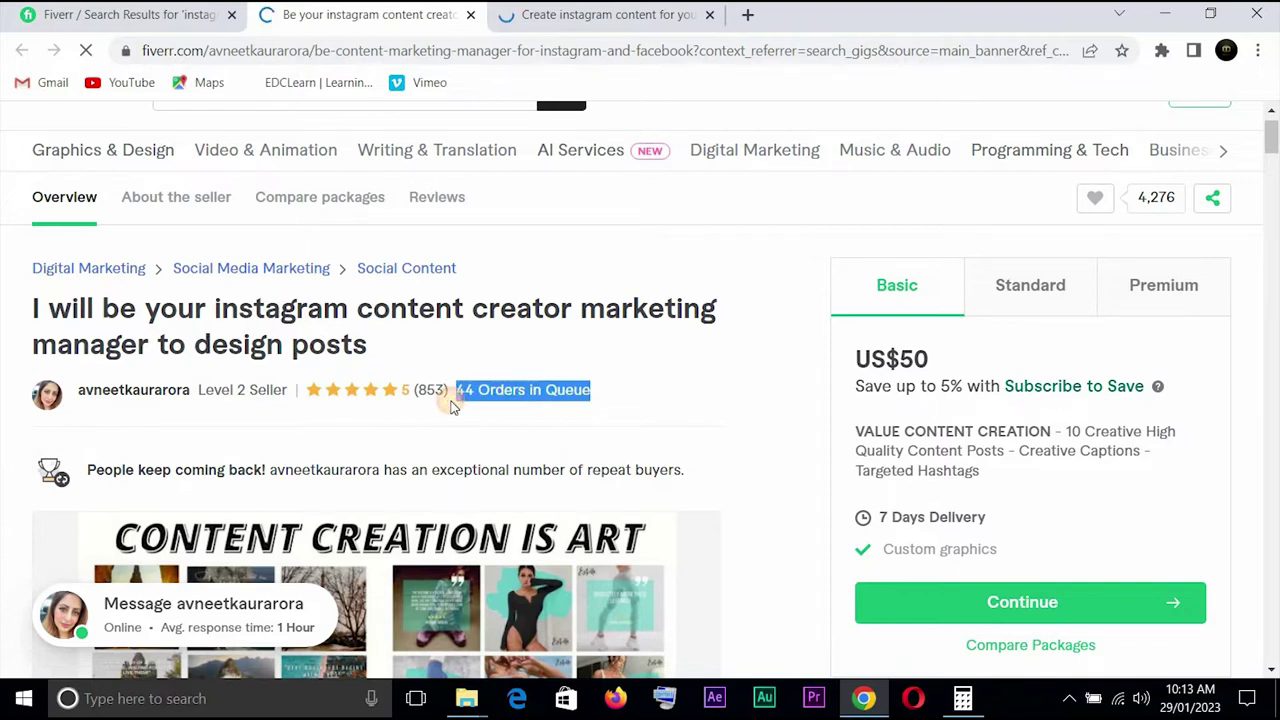
pyautogui.click(626, 388)
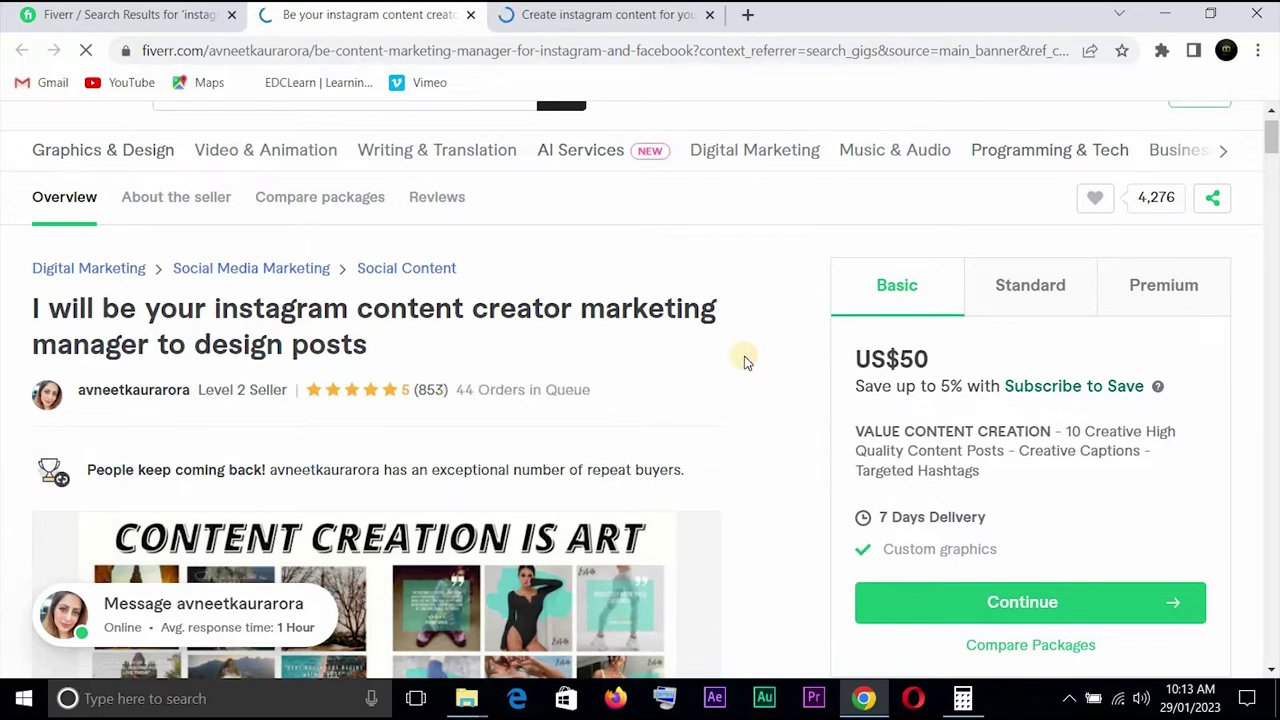
pyautogui.click(1029, 287)
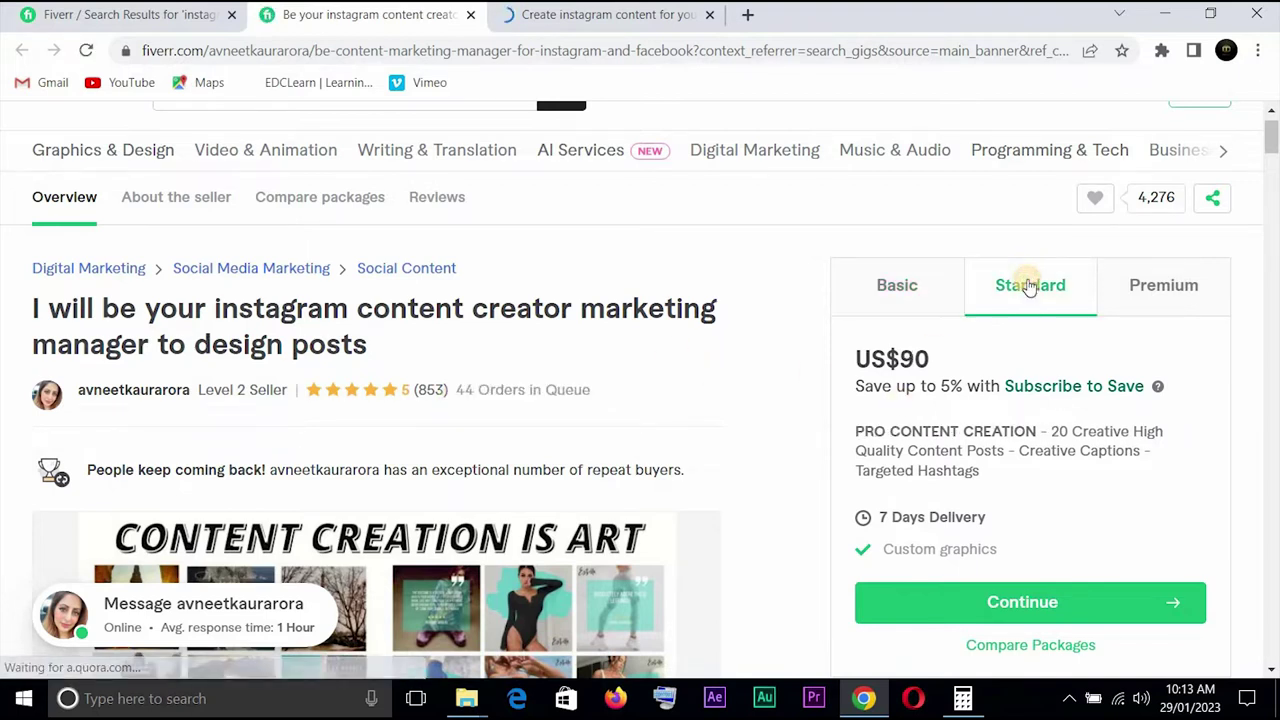
# - Switch to Calculator, multiply the Standard package price of 90 by the 44 queued orders, and clear the result
pyautogui.click(962, 698)
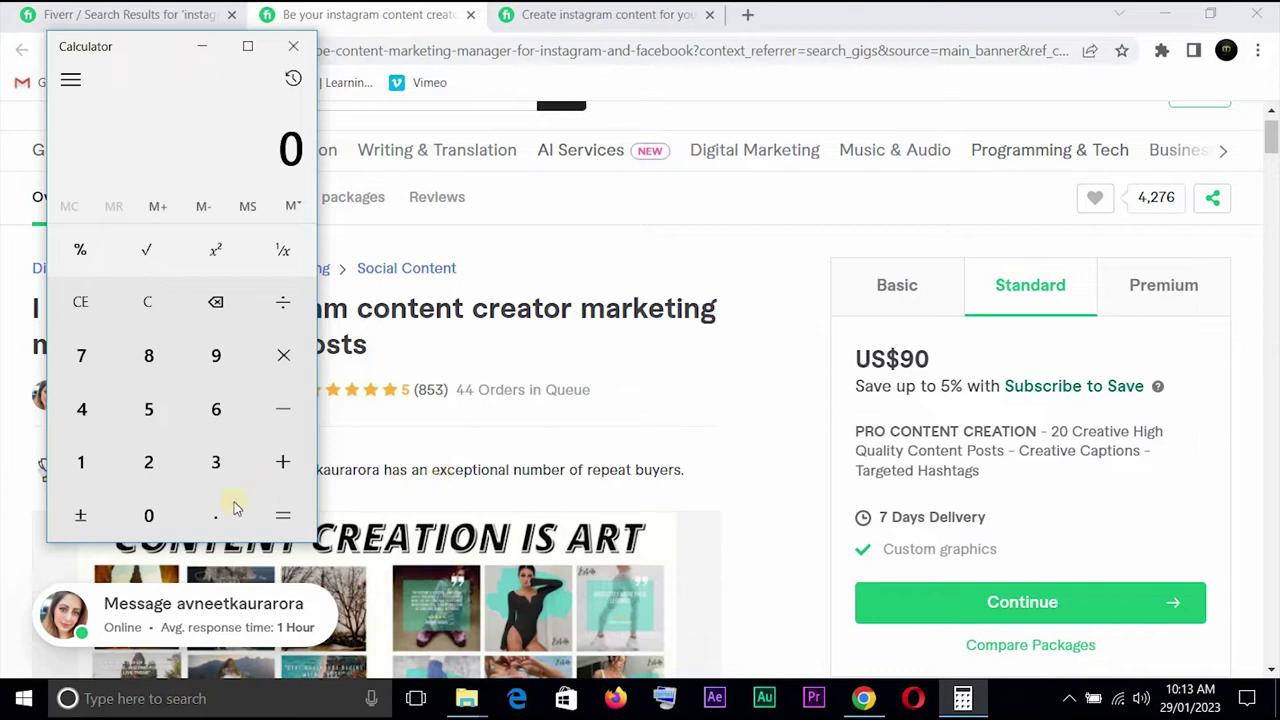
pyautogui.click(210, 358)
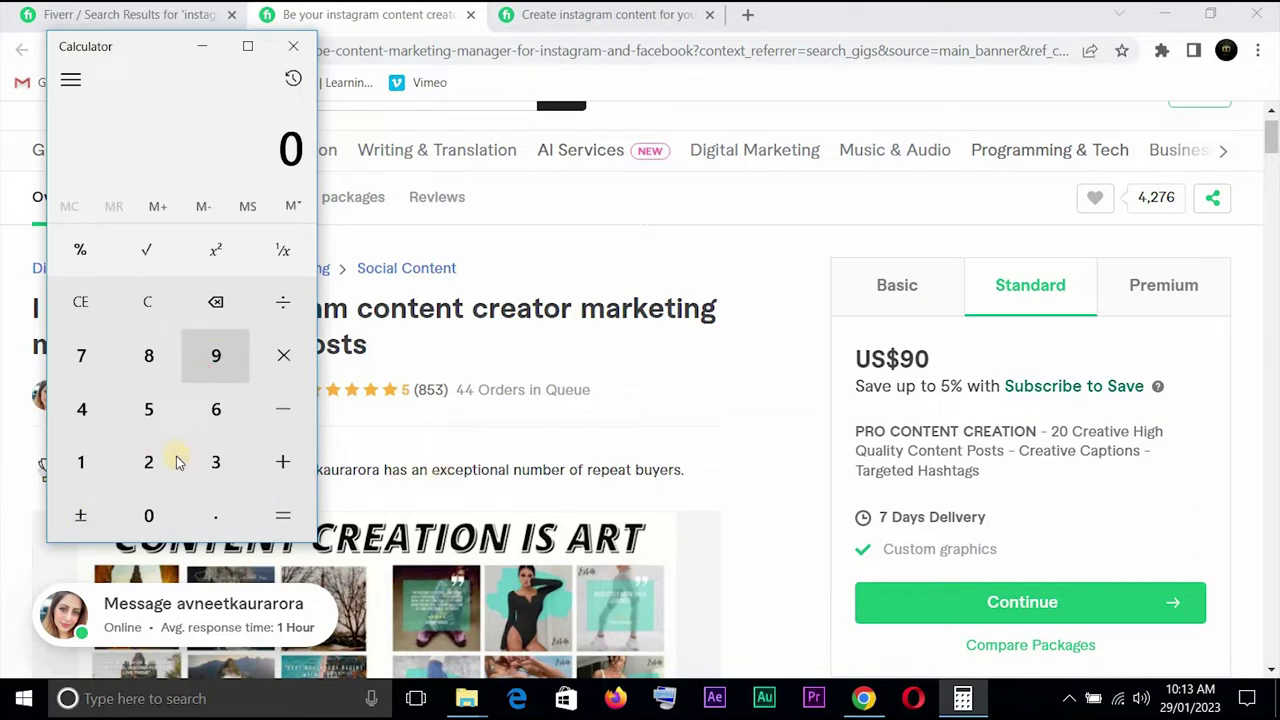
pyautogui.click(152, 517)
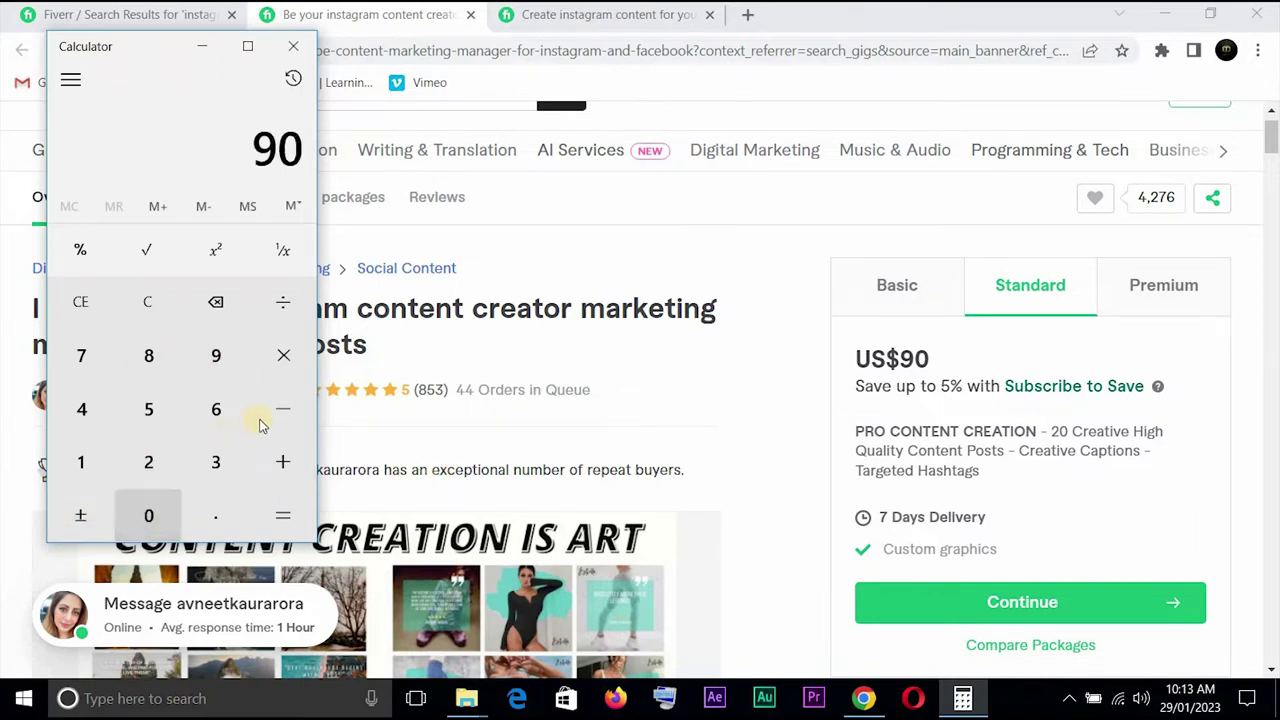
pyautogui.click(281, 352)
pyautogui.click(86, 424)
pyautogui.click(86, 424)
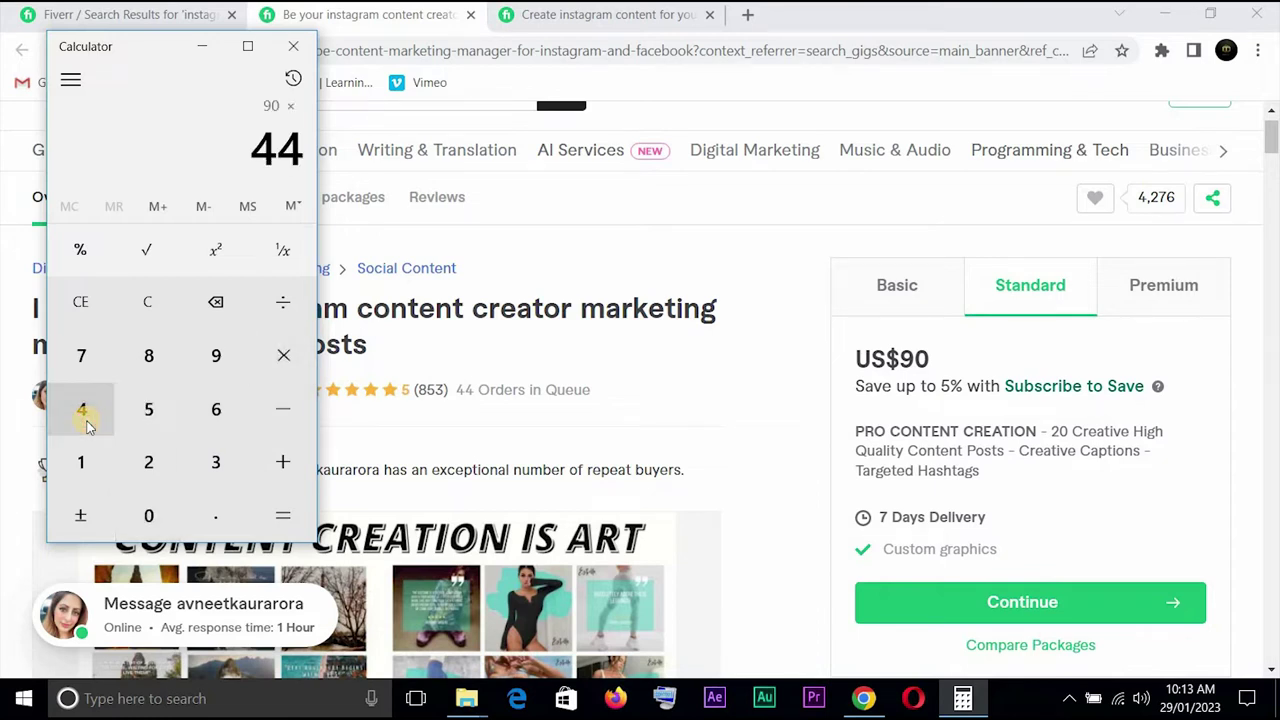
pyautogui.click(272, 512)
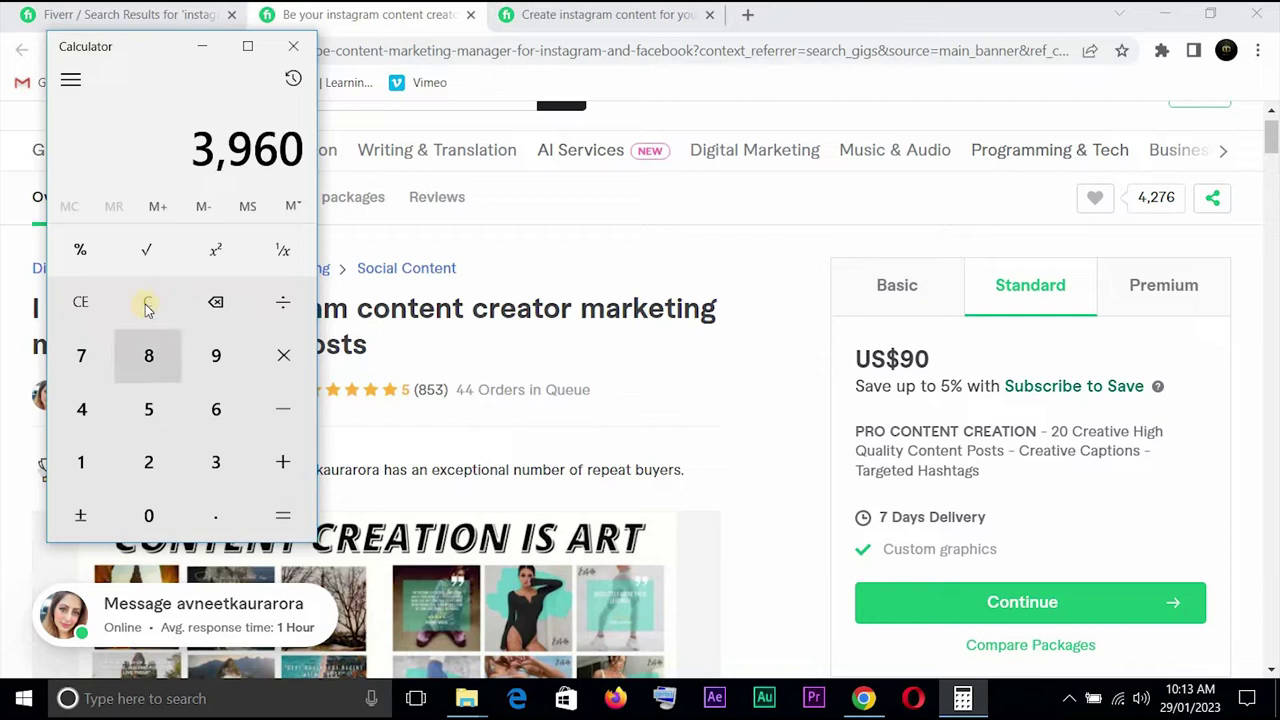
pyautogui.press('Escape')
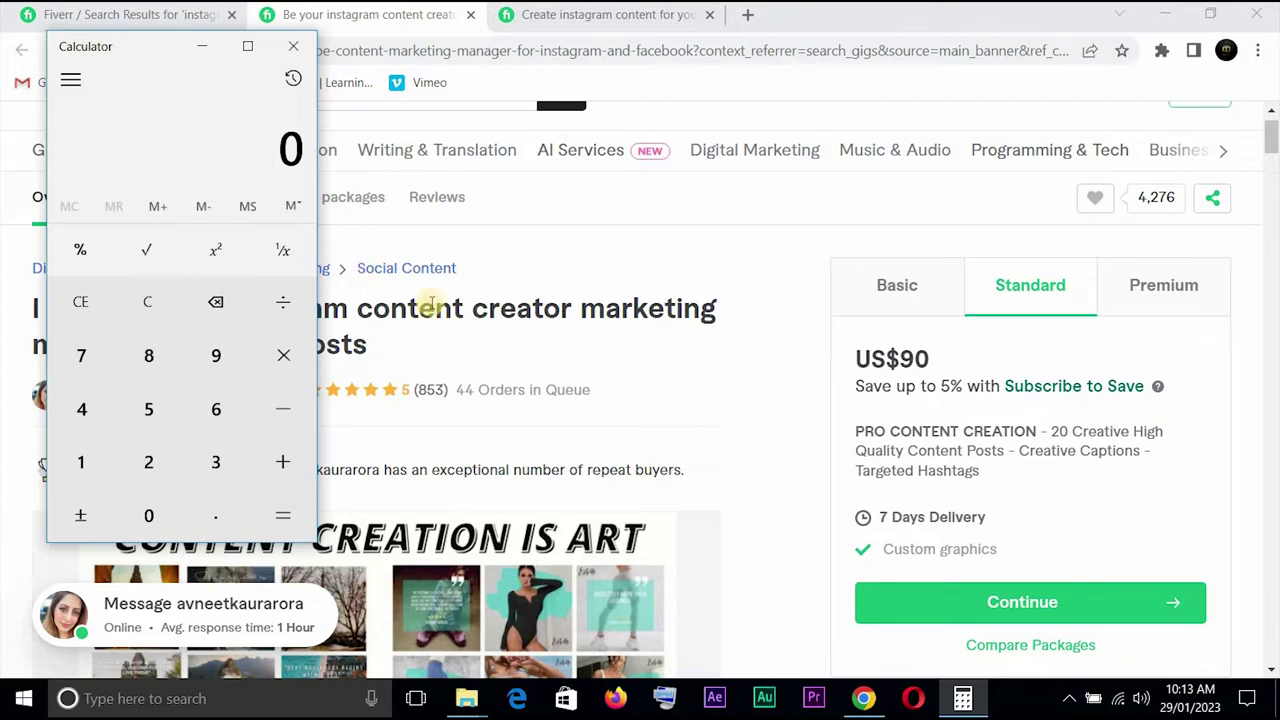
# - Show the gig's Basic package, multiply 50 by 44 in Calculator, clear the result and minimize the calculator
pyautogui.click(928, 288)
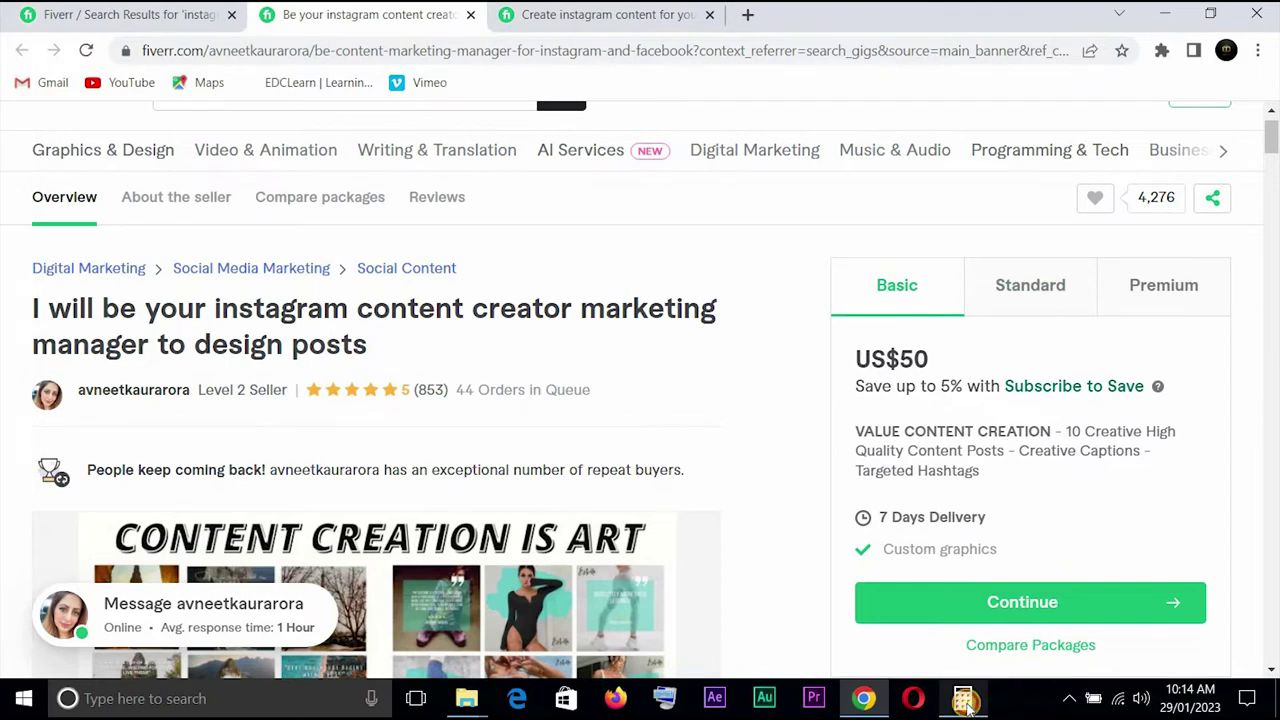
pyautogui.click(963, 700)
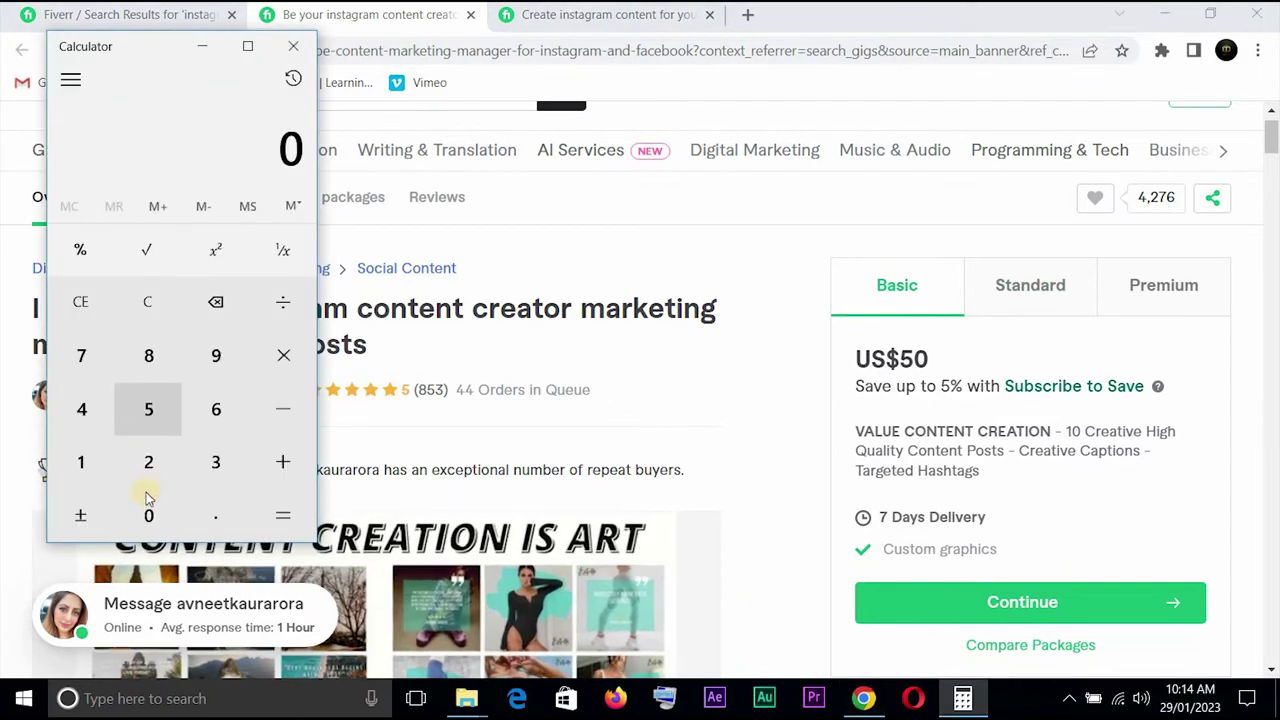
pyautogui.click(148, 409)
pyautogui.click(148, 515)
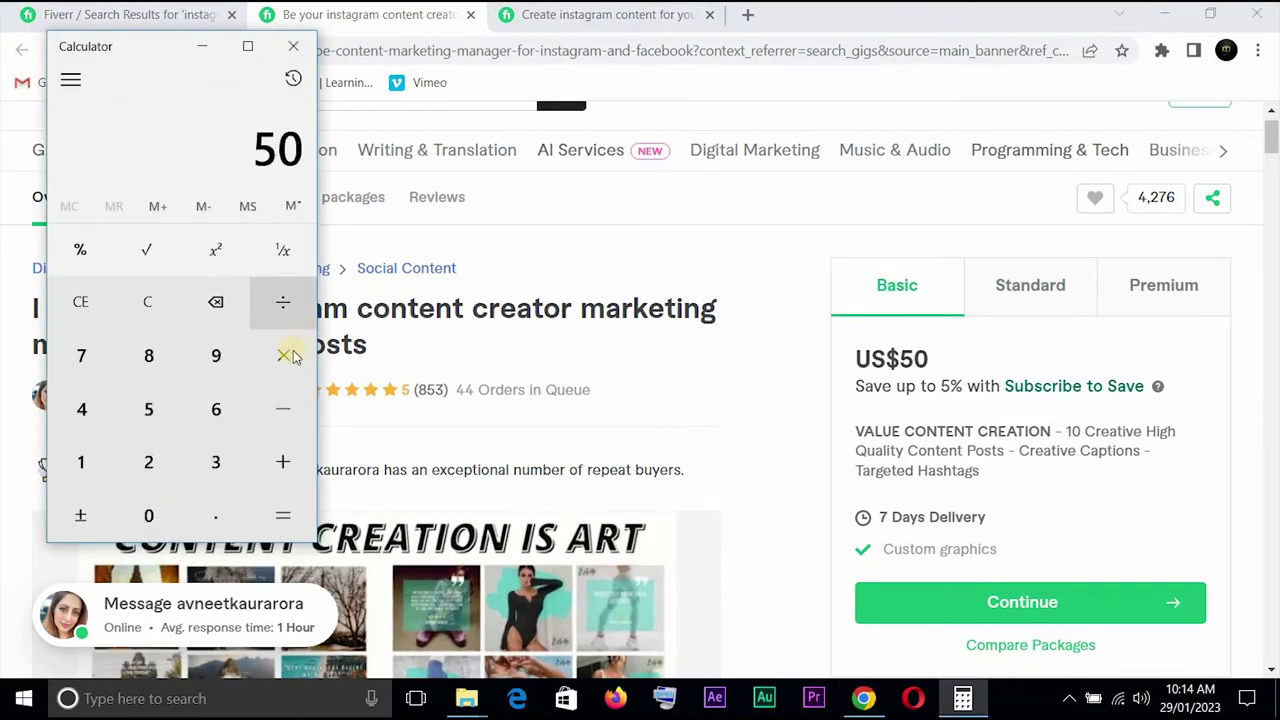
pyautogui.click(284, 355)
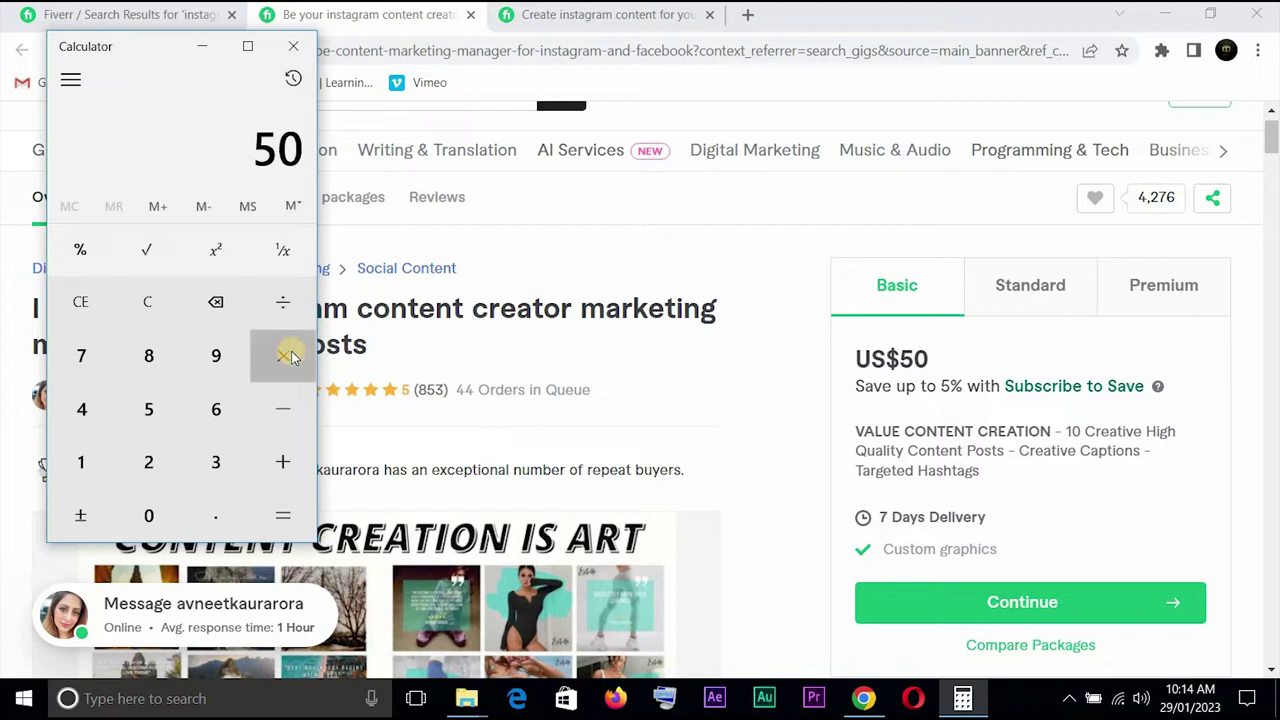
pyautogui.click(100, 412)
pyautogui.click(100, 412)
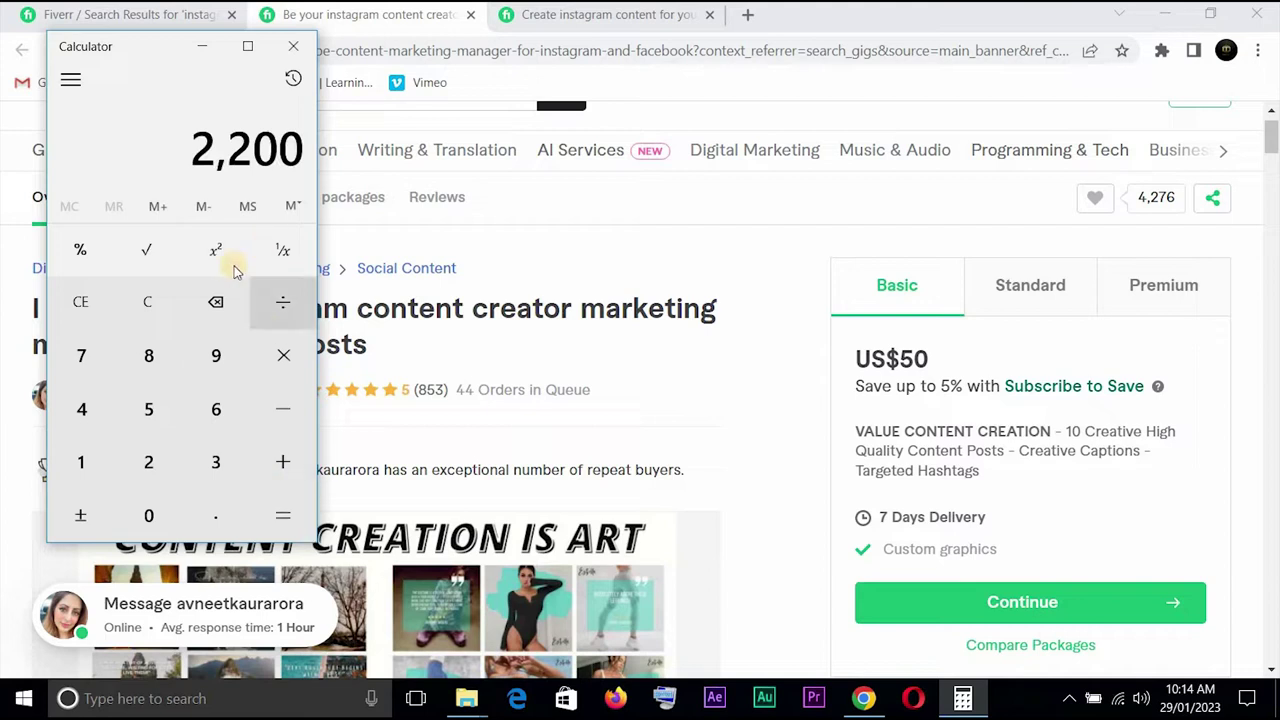
pyautogui.click(150, 302)
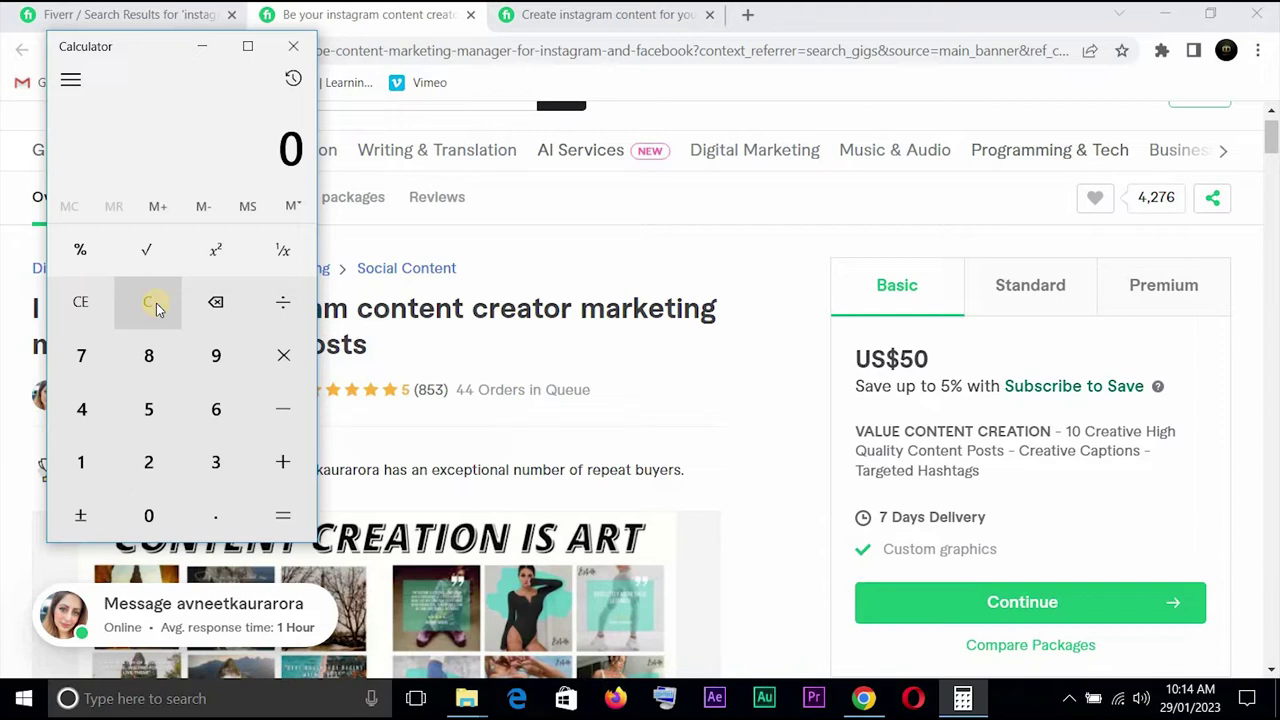
pyautogui.click(208, 47)
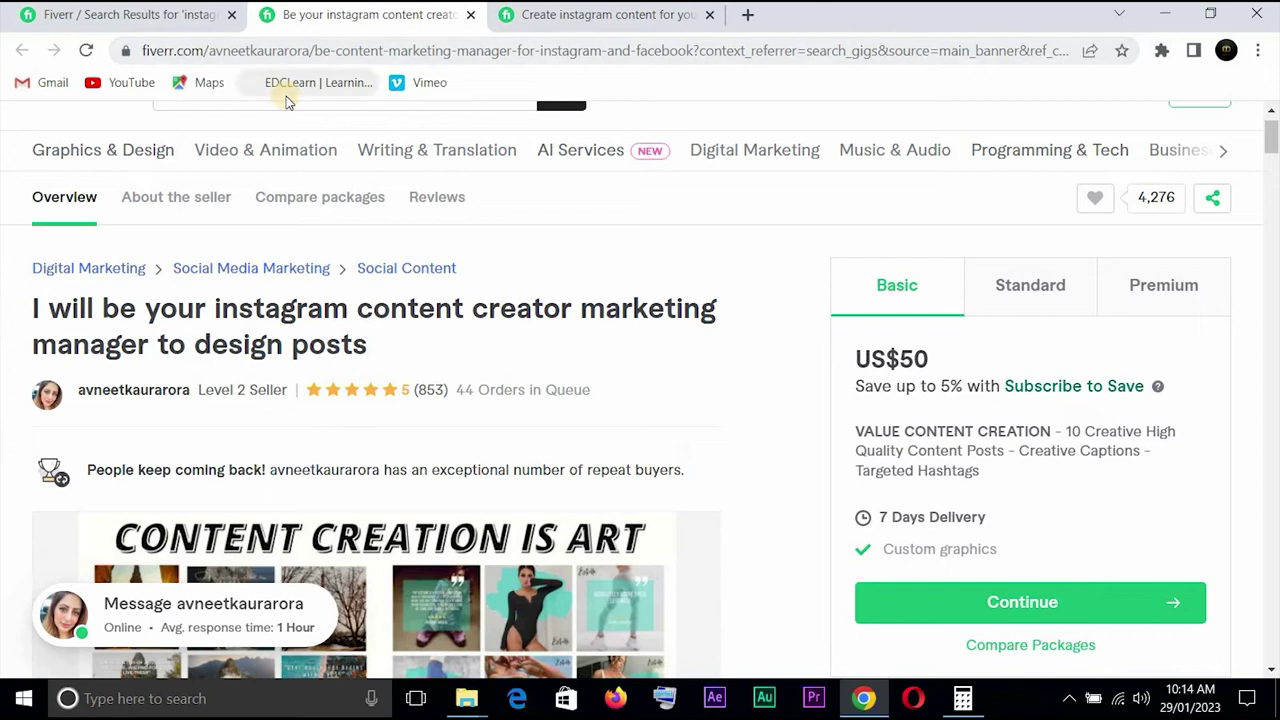
# - Examine the portfolio and seller profile of the "instagram content creator marketing manager" gig, and close its page
pyautogui.scroll(-3, 1262, 246)
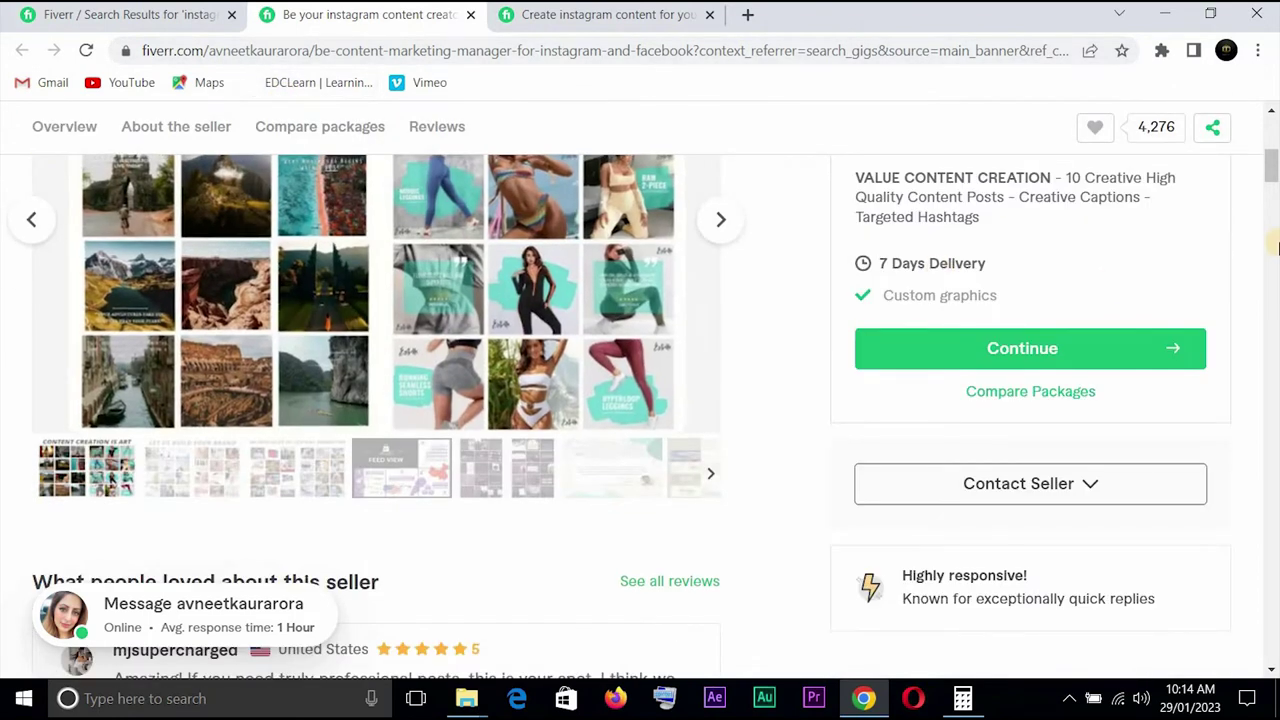
pyautogui.moveTo(1272, 178); pyautogui.dragTo(1272, 271)
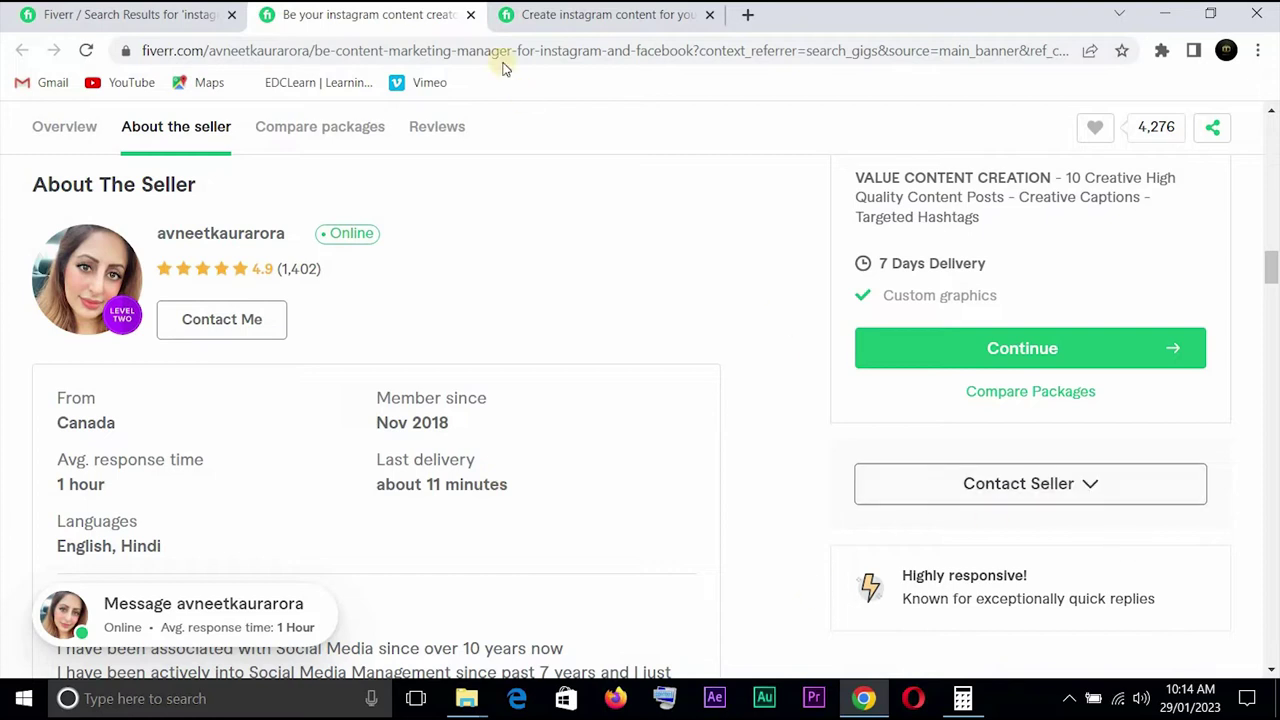
pyautogui.click(469, 15)
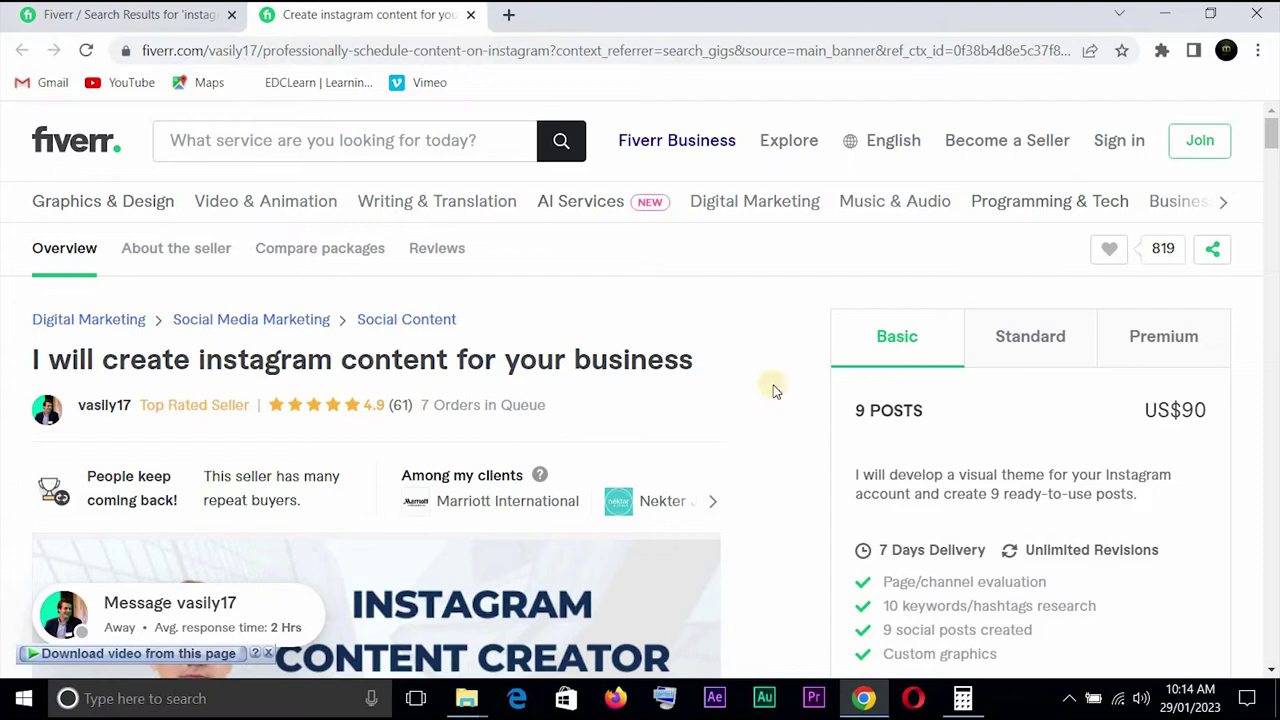
# - Show the Standard package of the "create instagram content for your business" gig, multiply 180 by 7 in Calculator and clear the result
pyautogui.click(1040, 342)
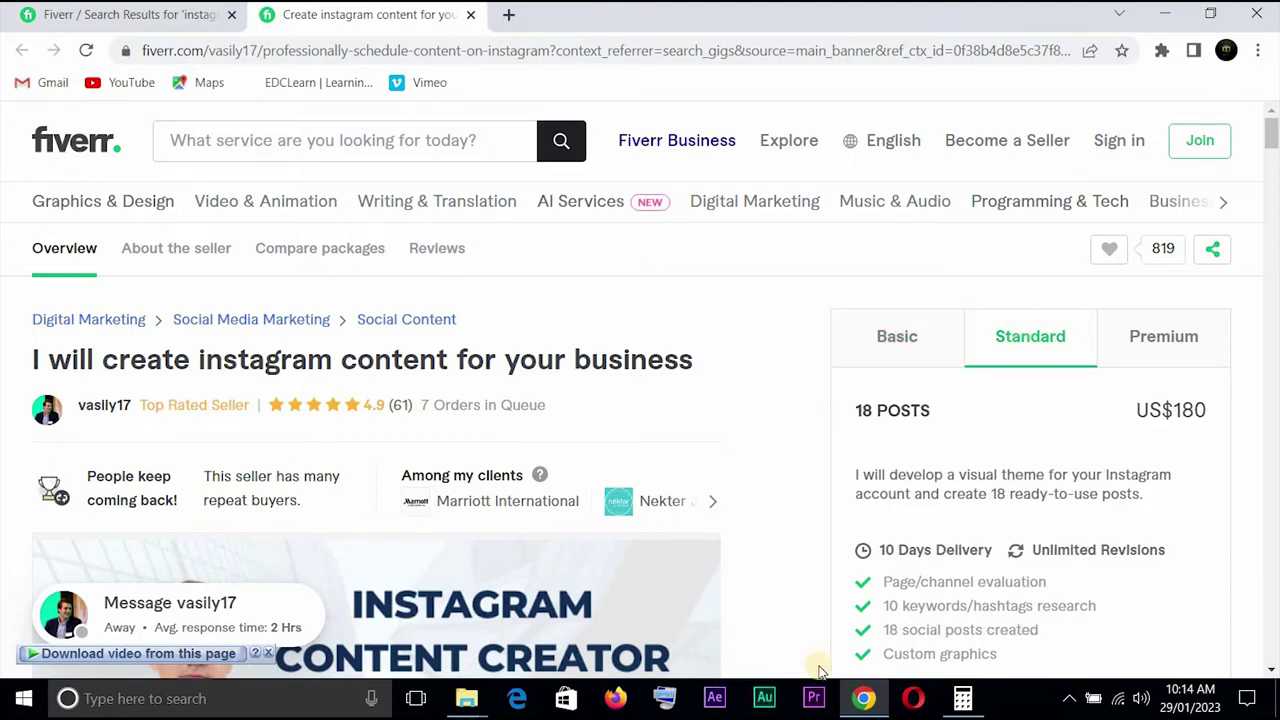
pyautogui.click(962, 698)
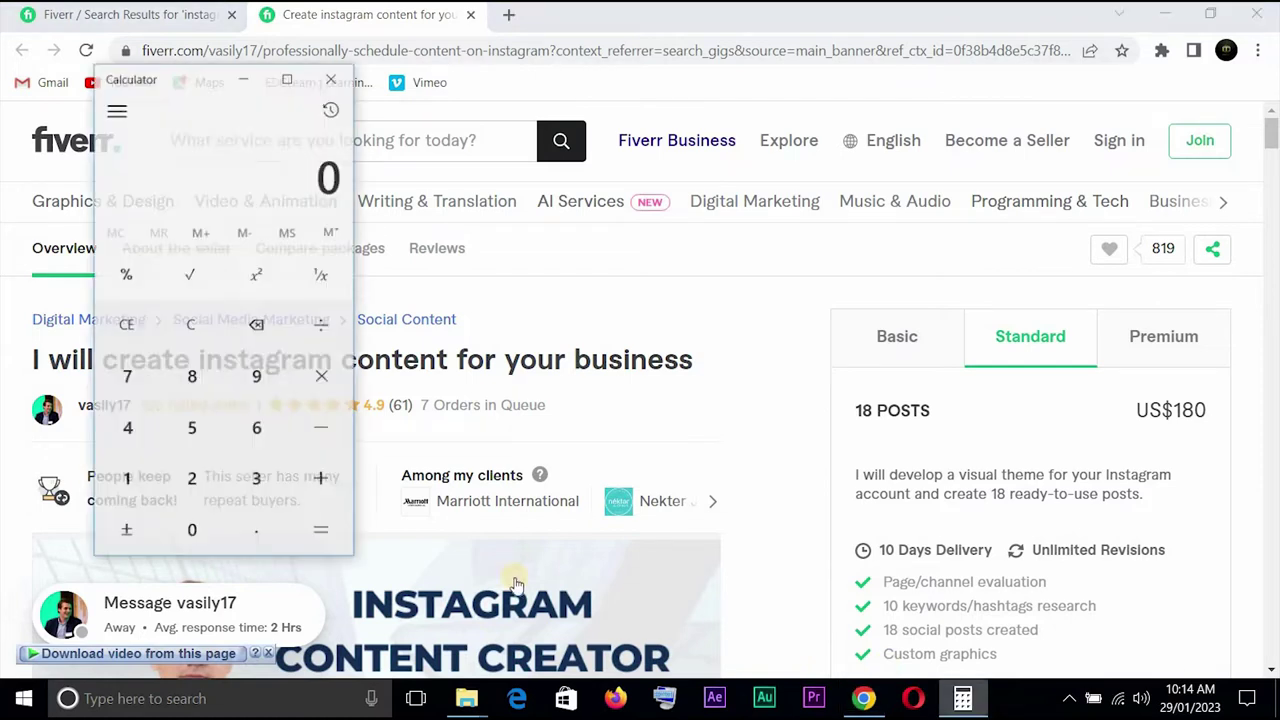
pyautogui.click(81, 462)
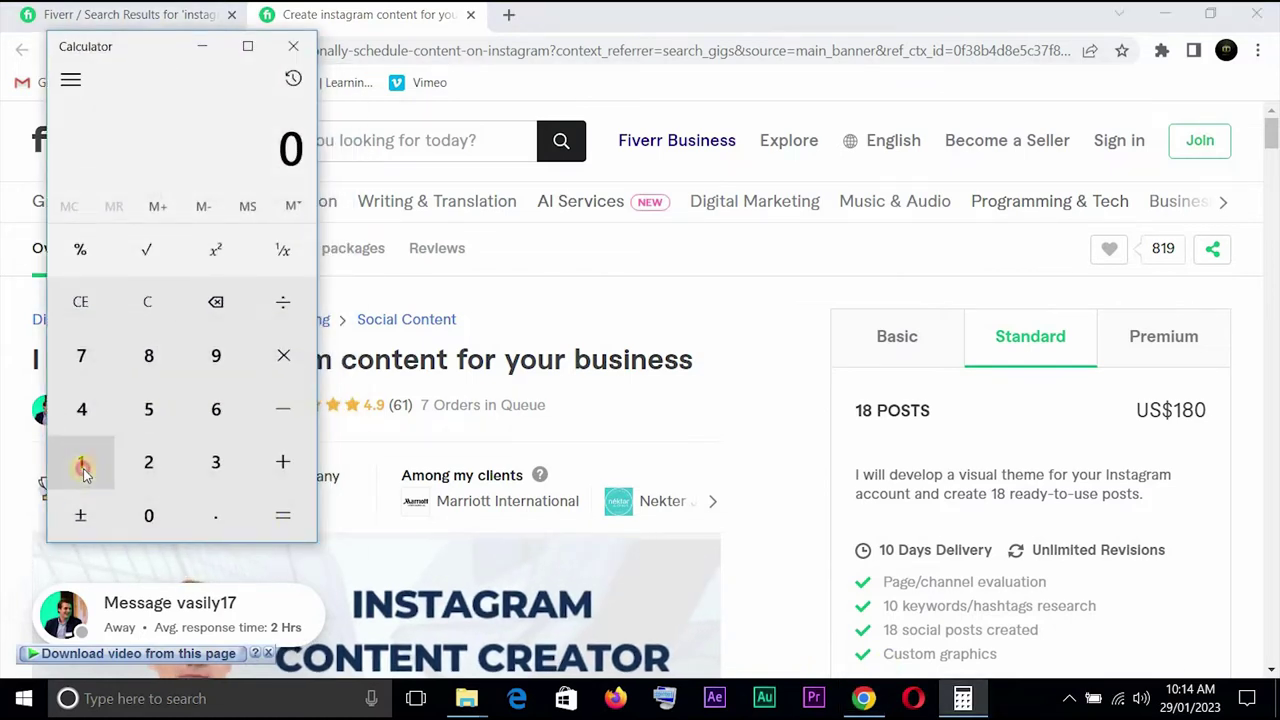
pyautogui.click(137, 372)
pyautogui.click(149, 514)
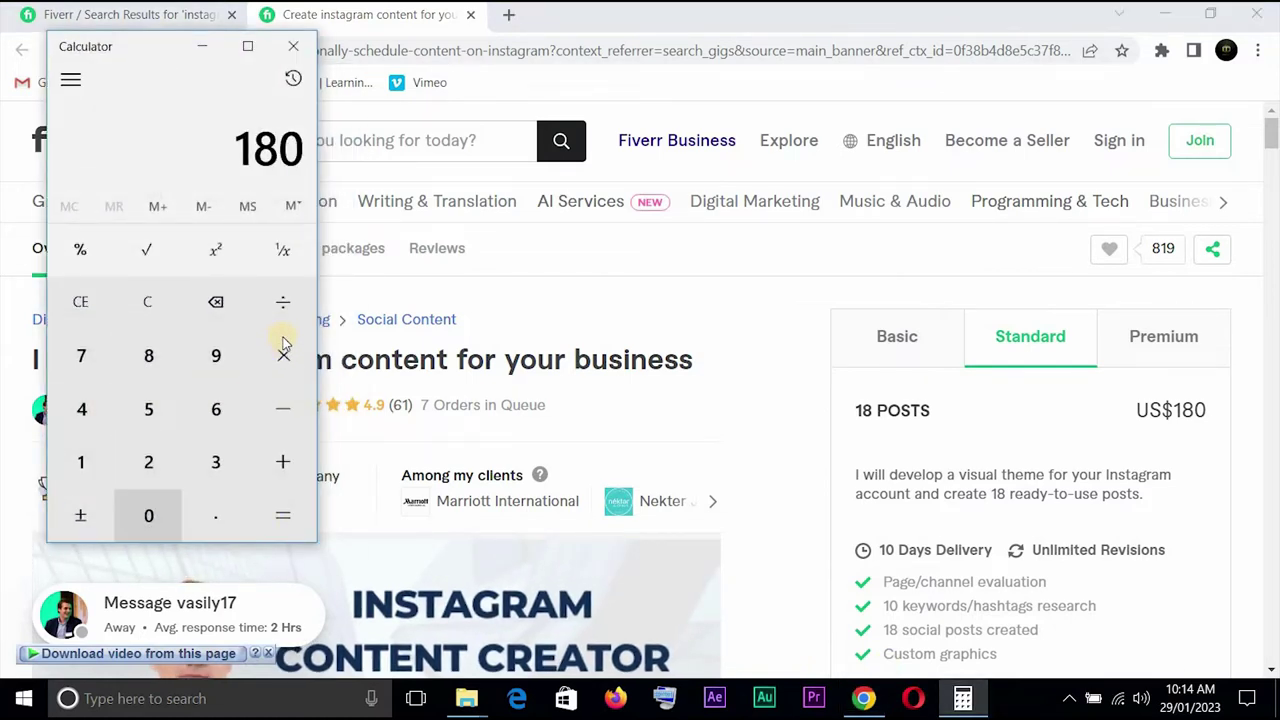
pyautogui.click(281, 357)
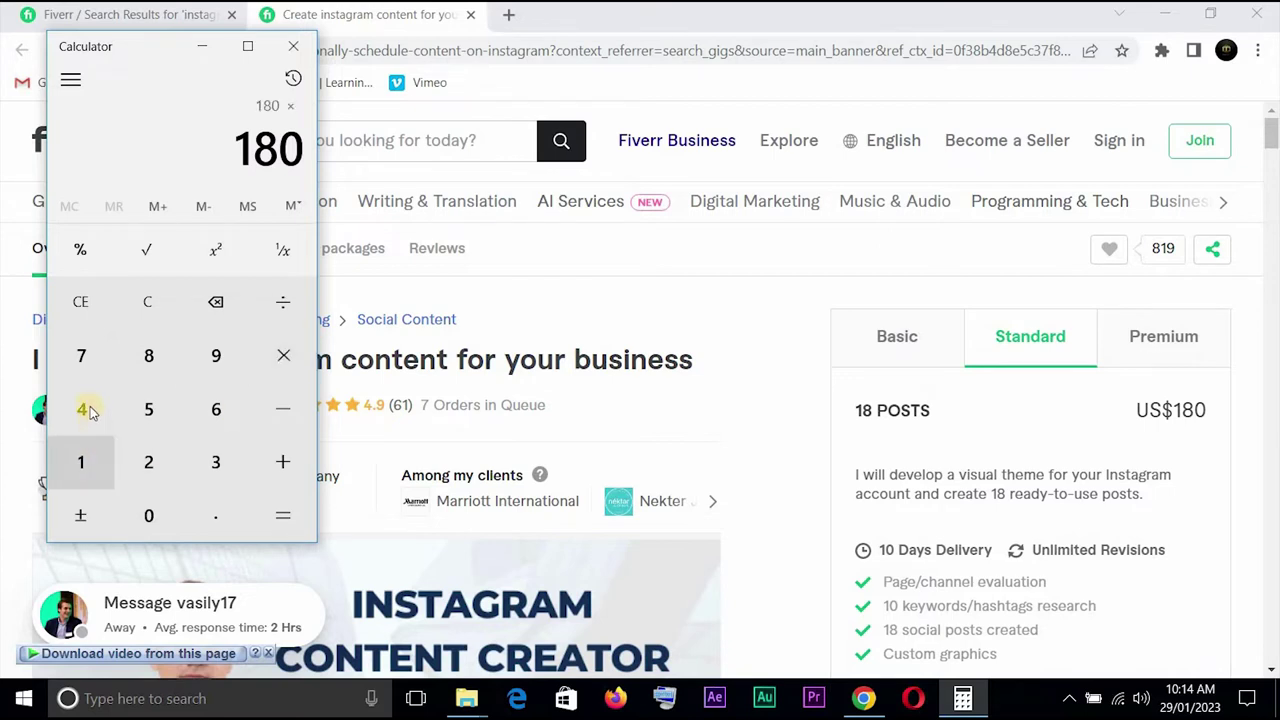
pyautogui.click(88, 372)
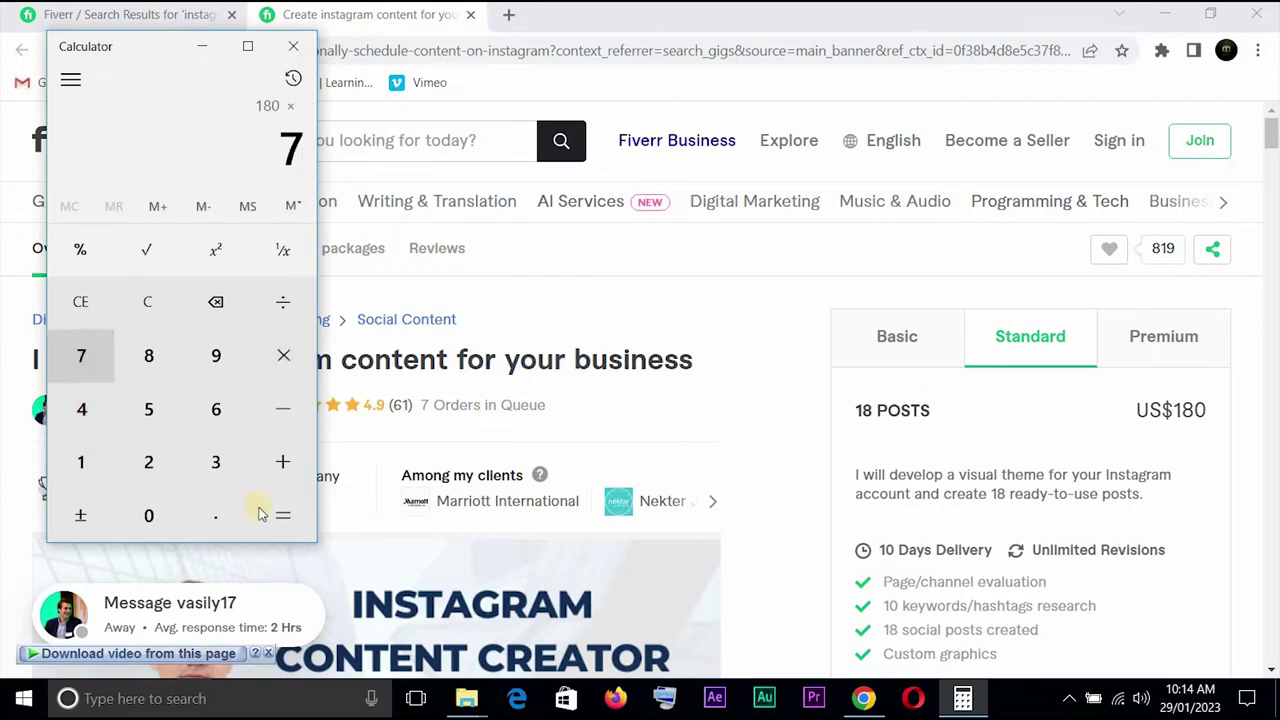
pyautogui.click(272, 514)
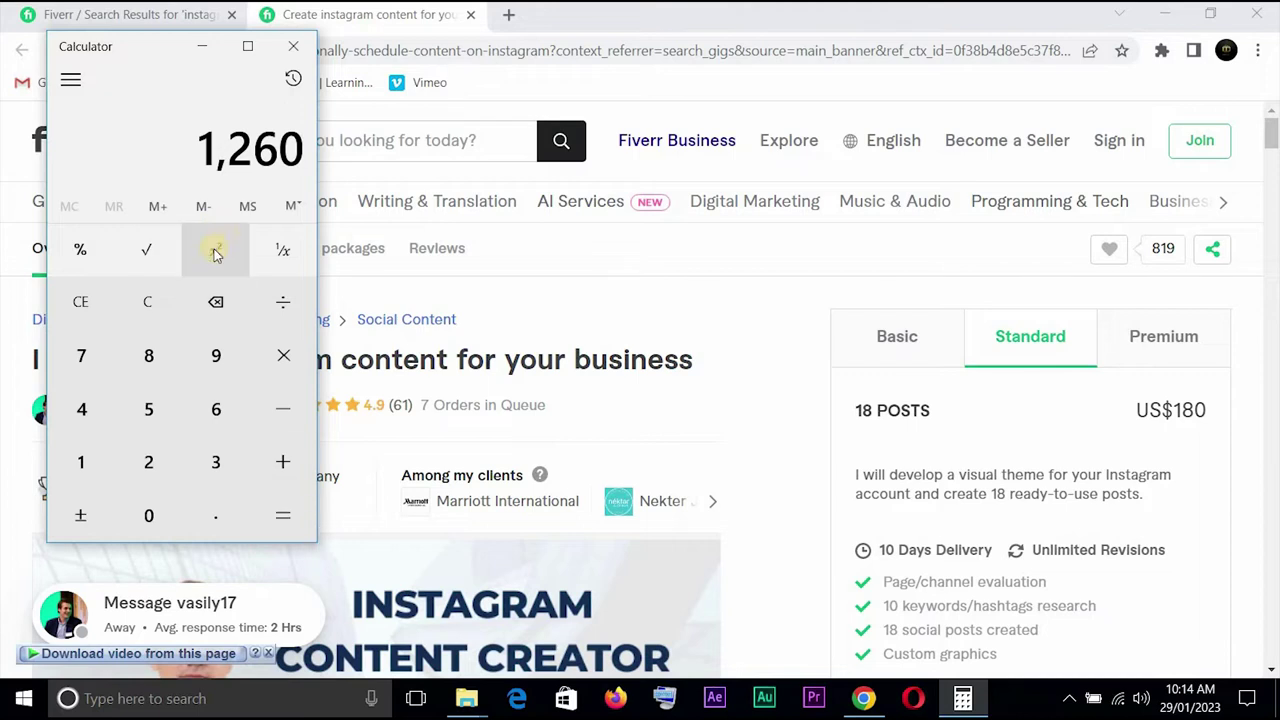
pyautogui.click(152, 300)
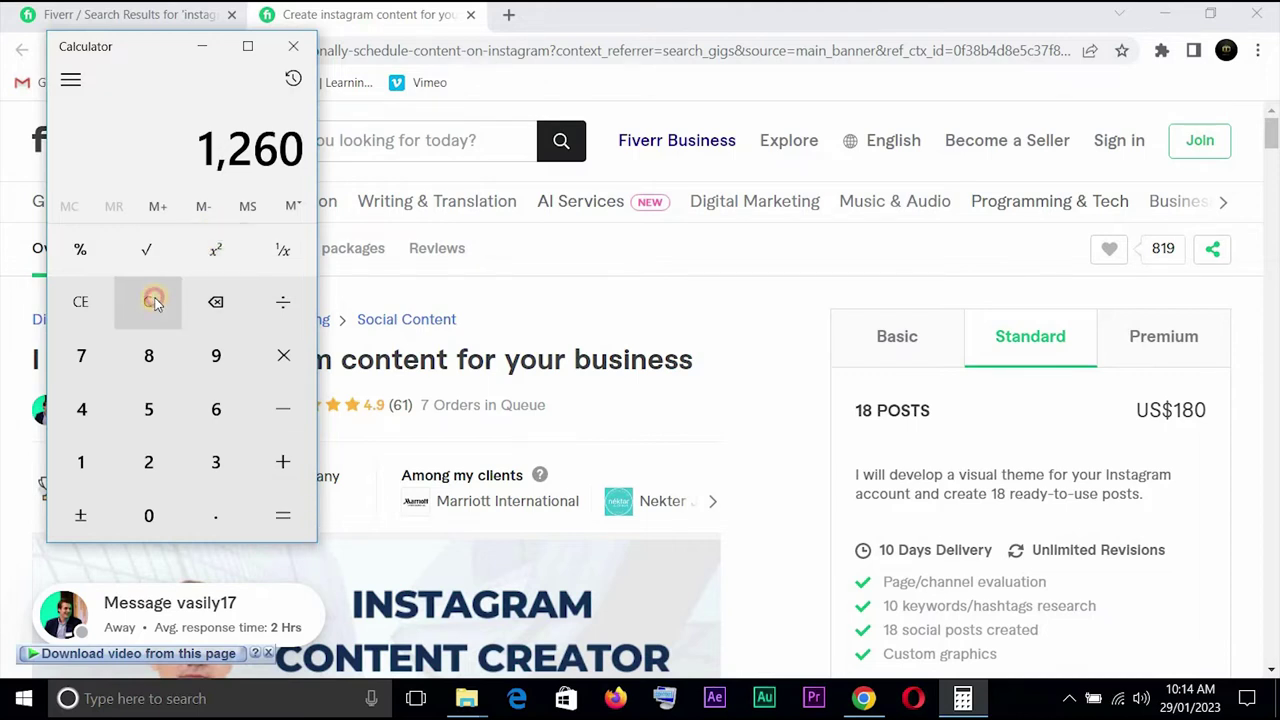
# - Show the gig's Basic package, multiply 90 by the 7 queued orders in Calculator, clear the result and minimize the calculator
pyautogui.click(884, 337)
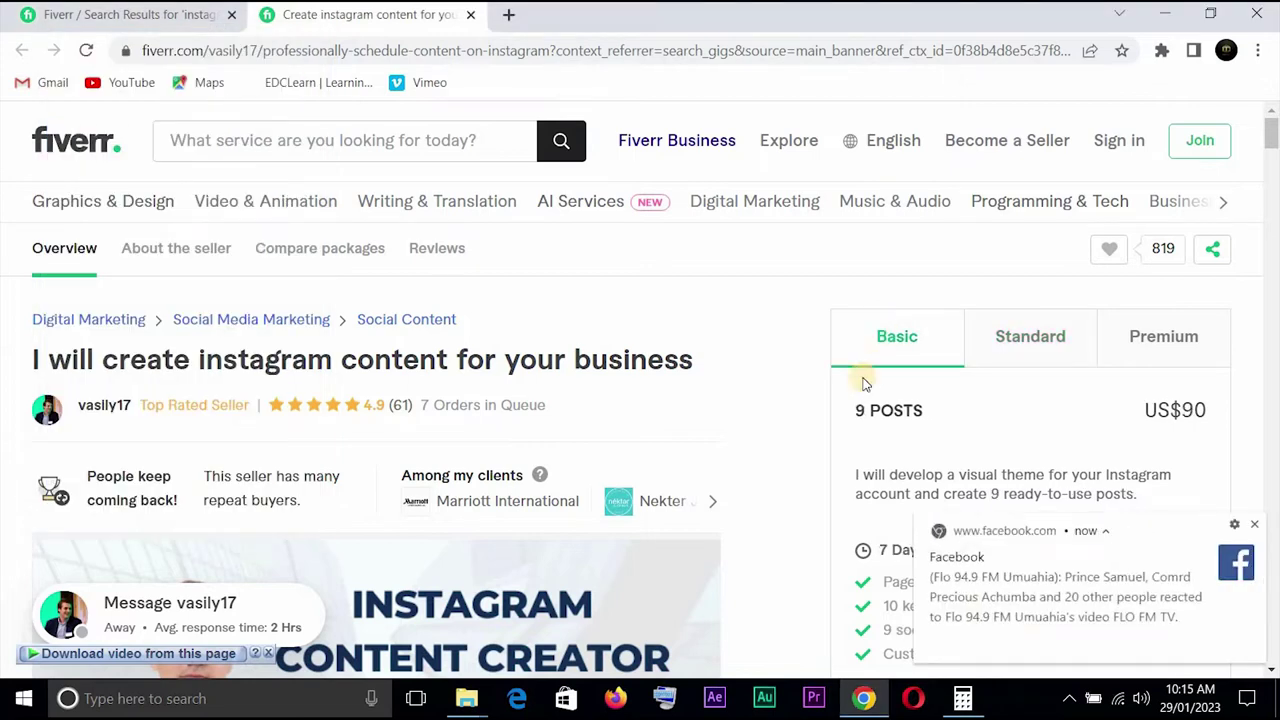
pyautogui.click(1252, 526)
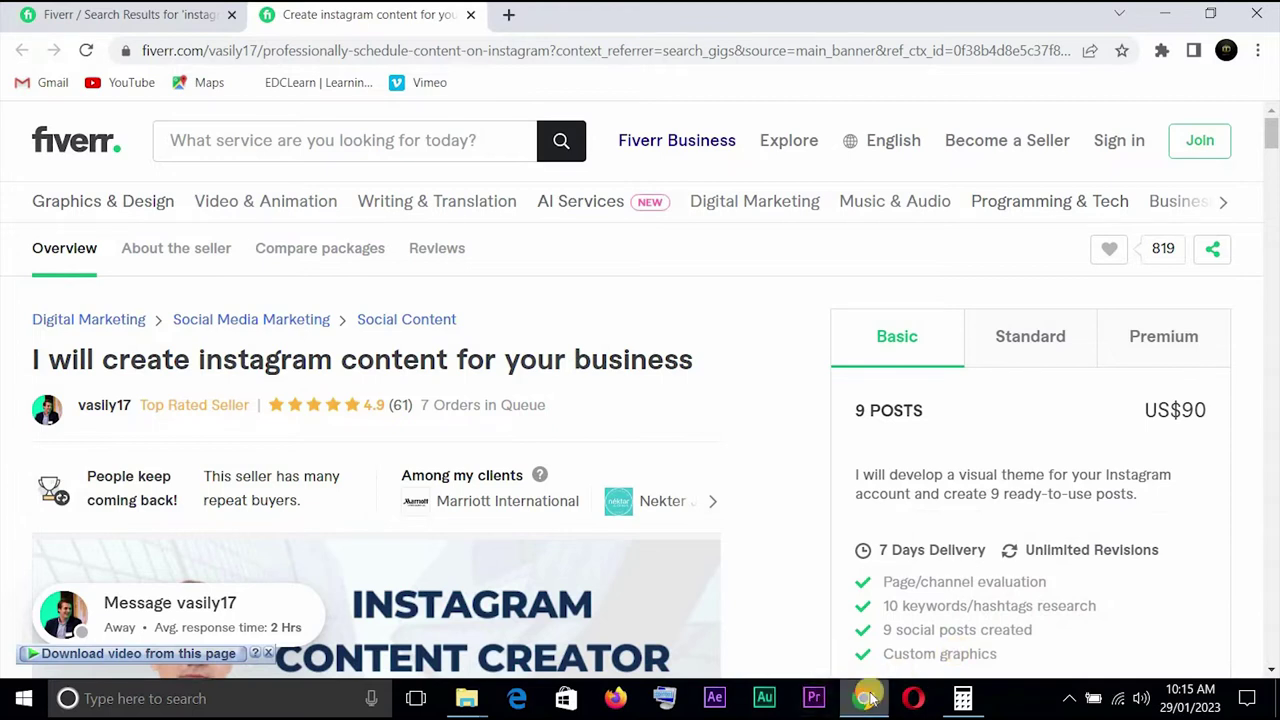
pyautogui.click(960, 700)
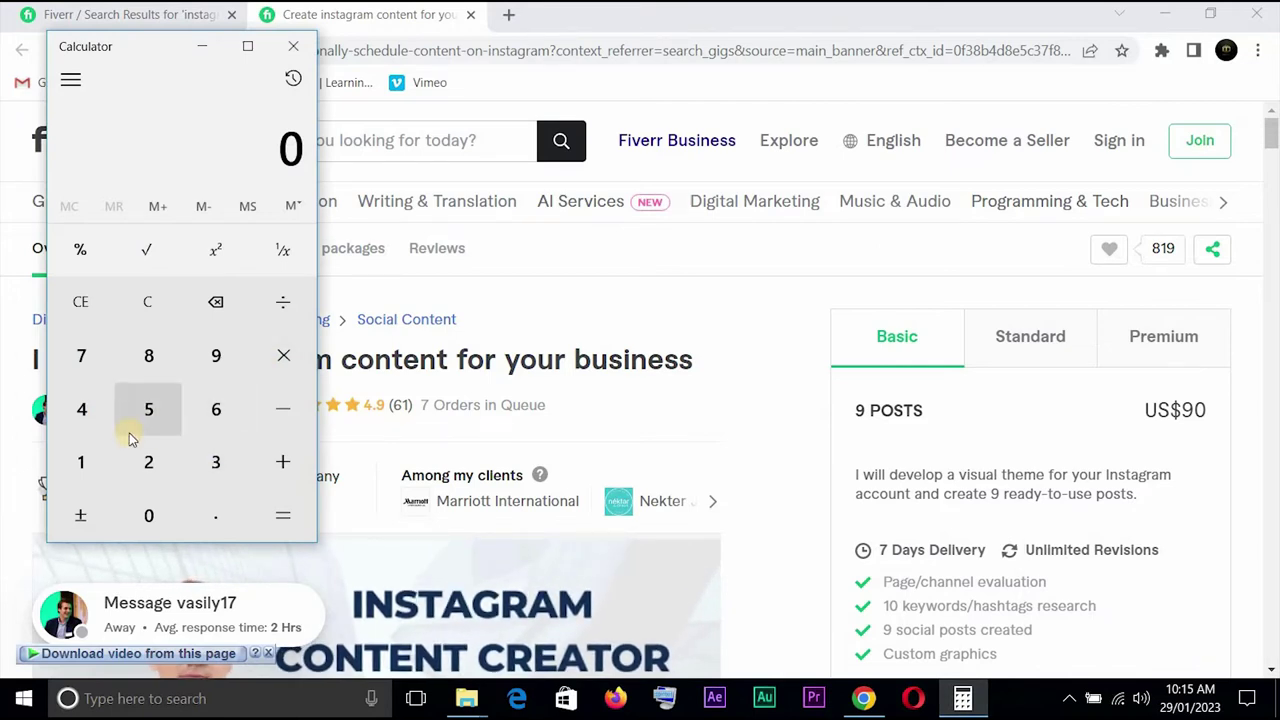
pyautogui.click(214, 356)
pyautogui.click(148, 518)
pyautogui.click(280, 355)
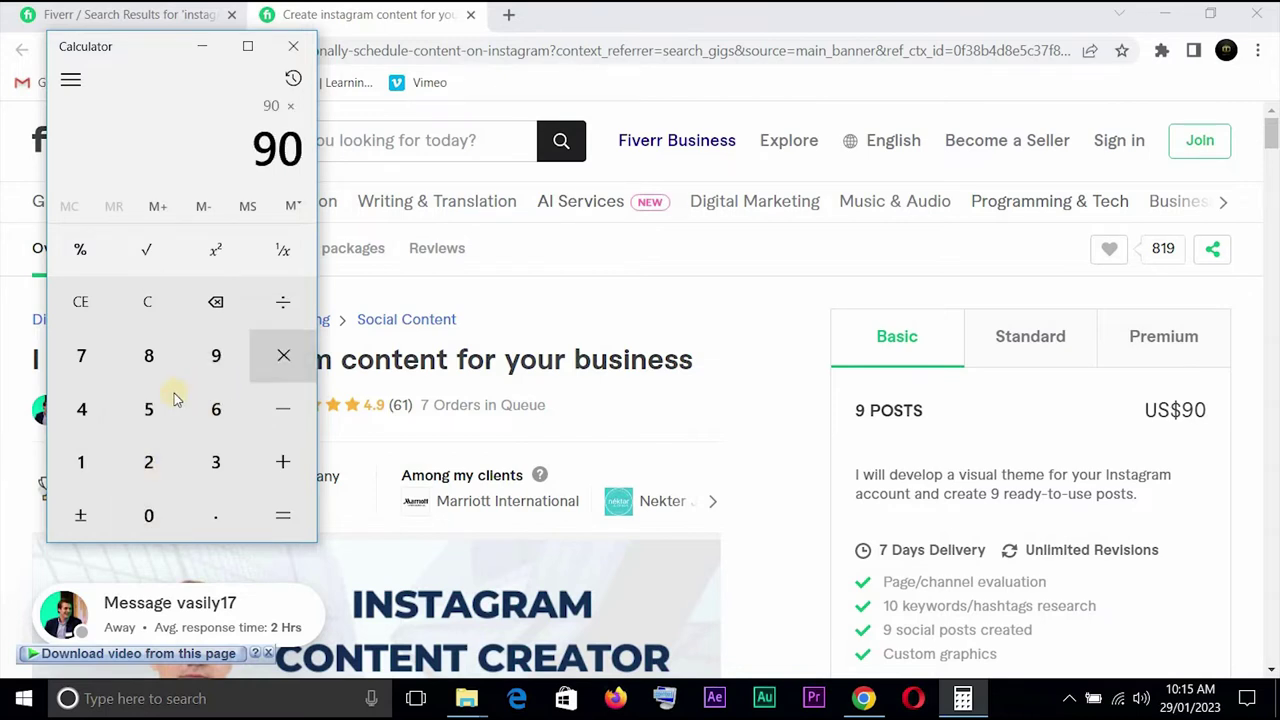
pyautogui.click(81, 356)
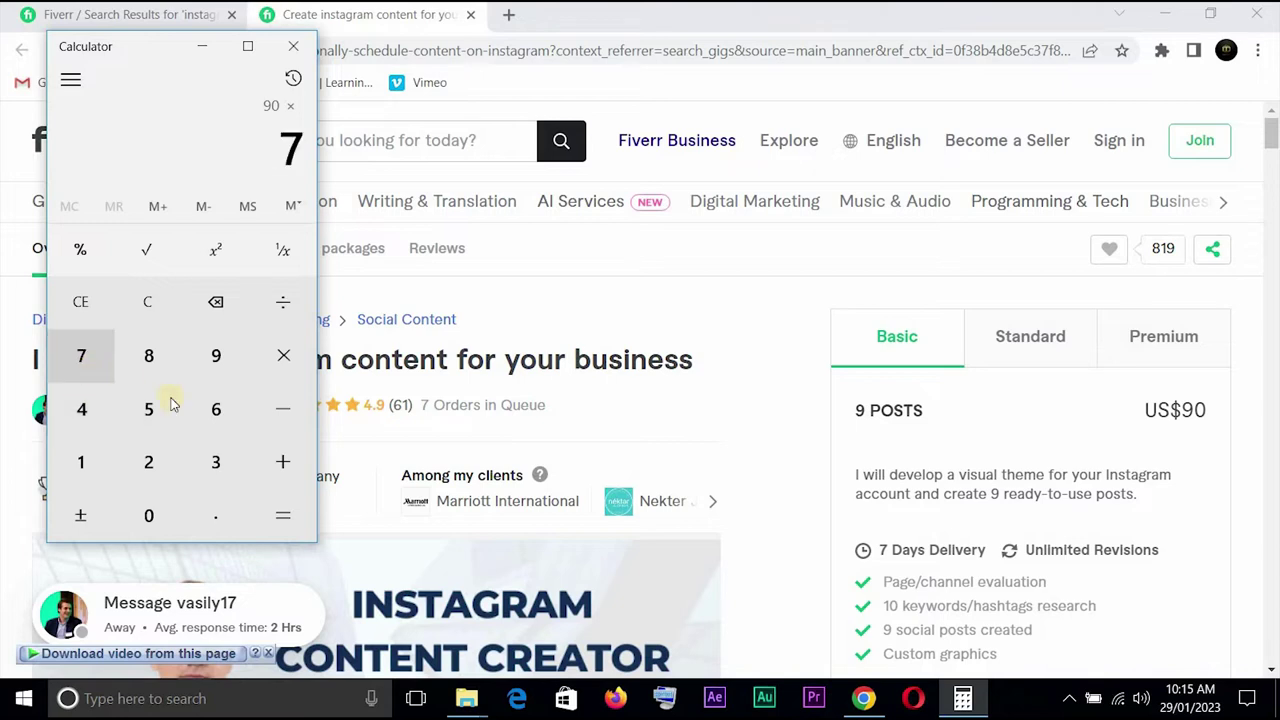
pyautogui.click(272, 508)
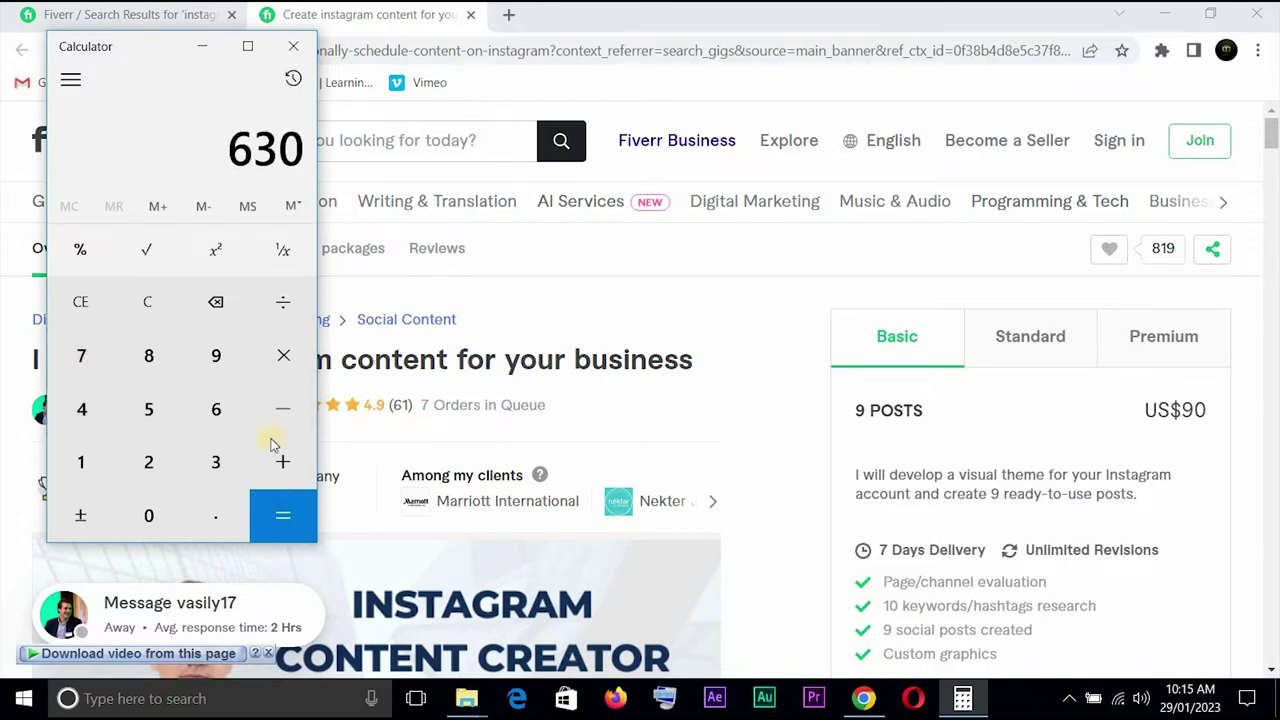
pyautogui.click(165, 302)
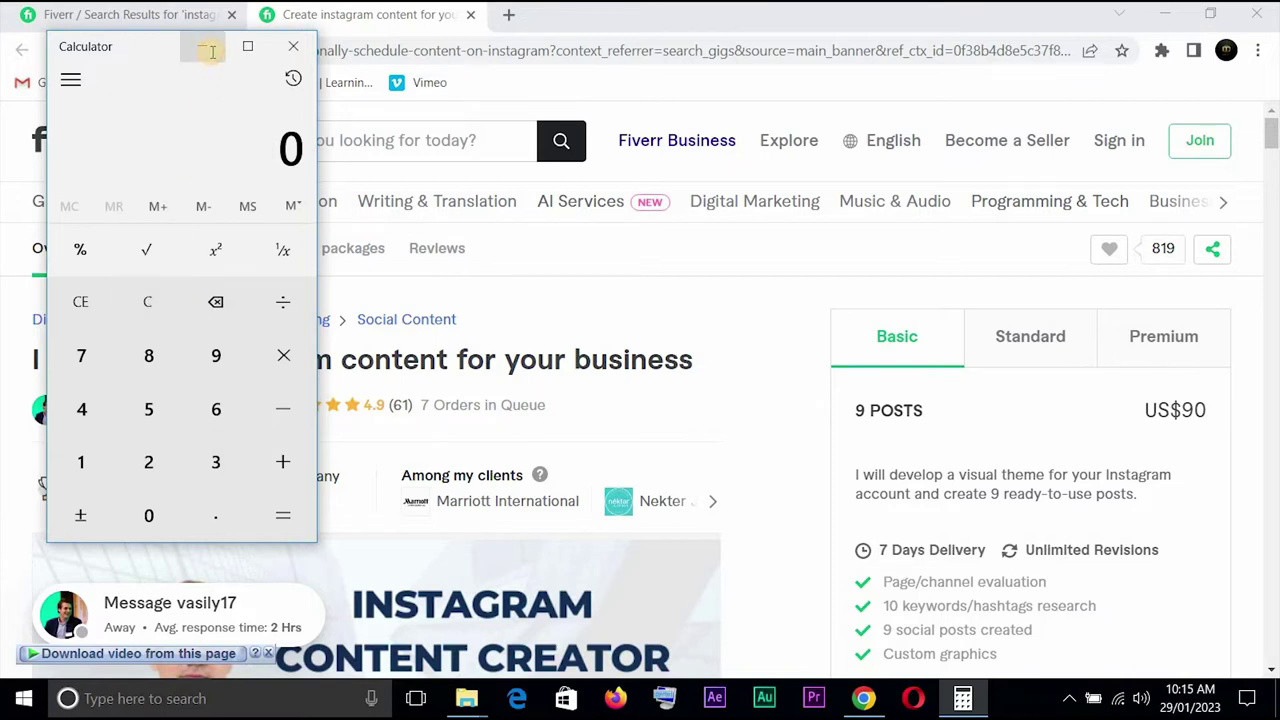
pyautogui.click(203, 48)
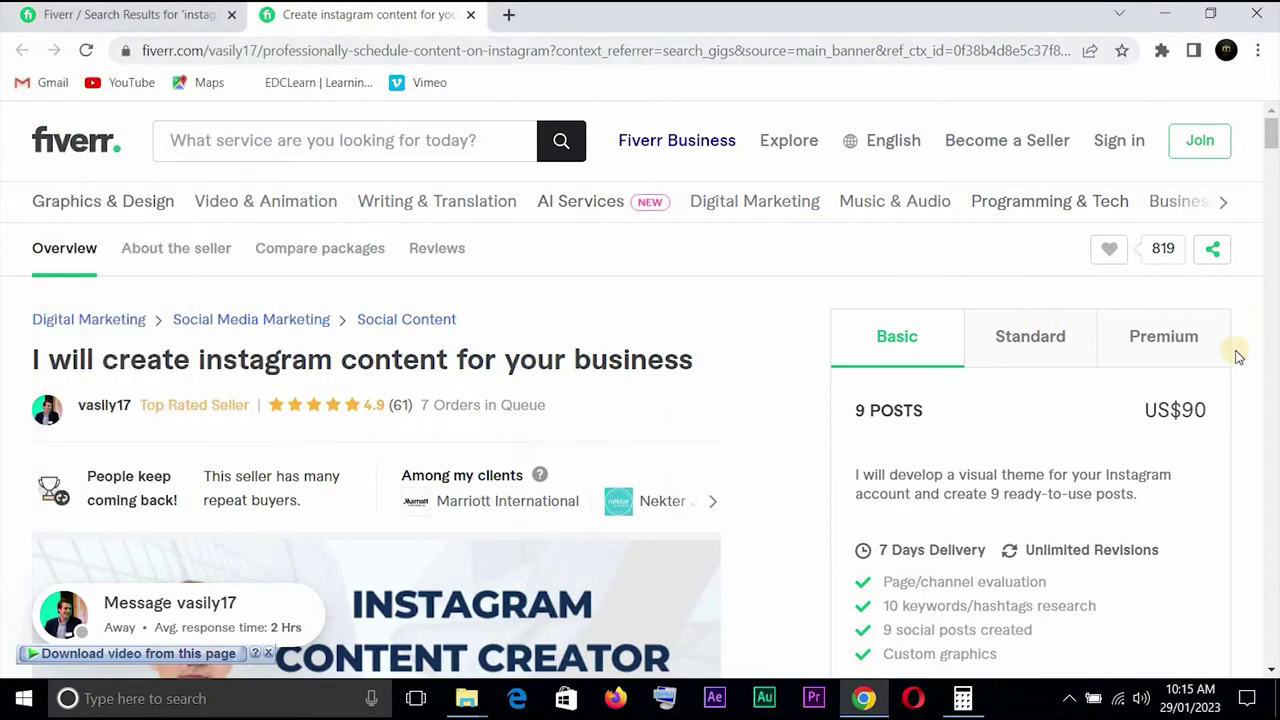
# - Switch to Canva by opening canva.com in a new browser tab, and dismiss the Canva Pro trial offer
pyautogui.moveTo(1273, 145); pyautogui.dragTo(1272, 117)
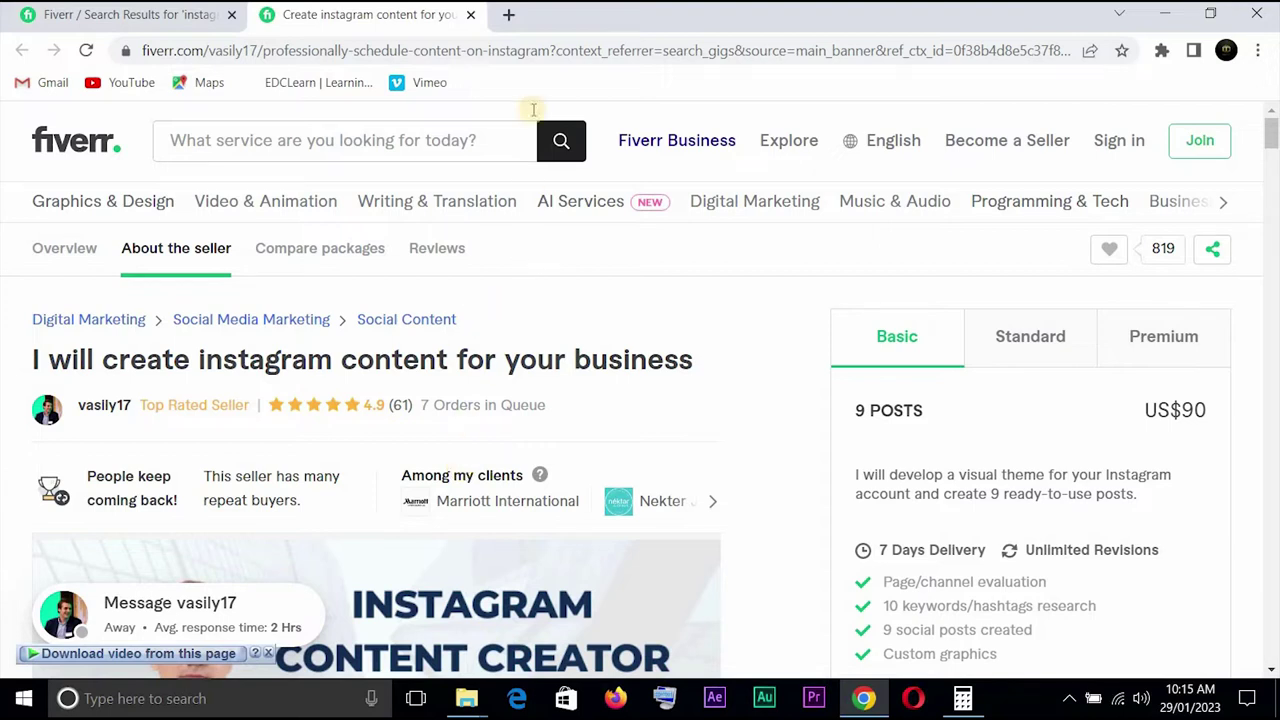
pyautogui.click(508, 16)
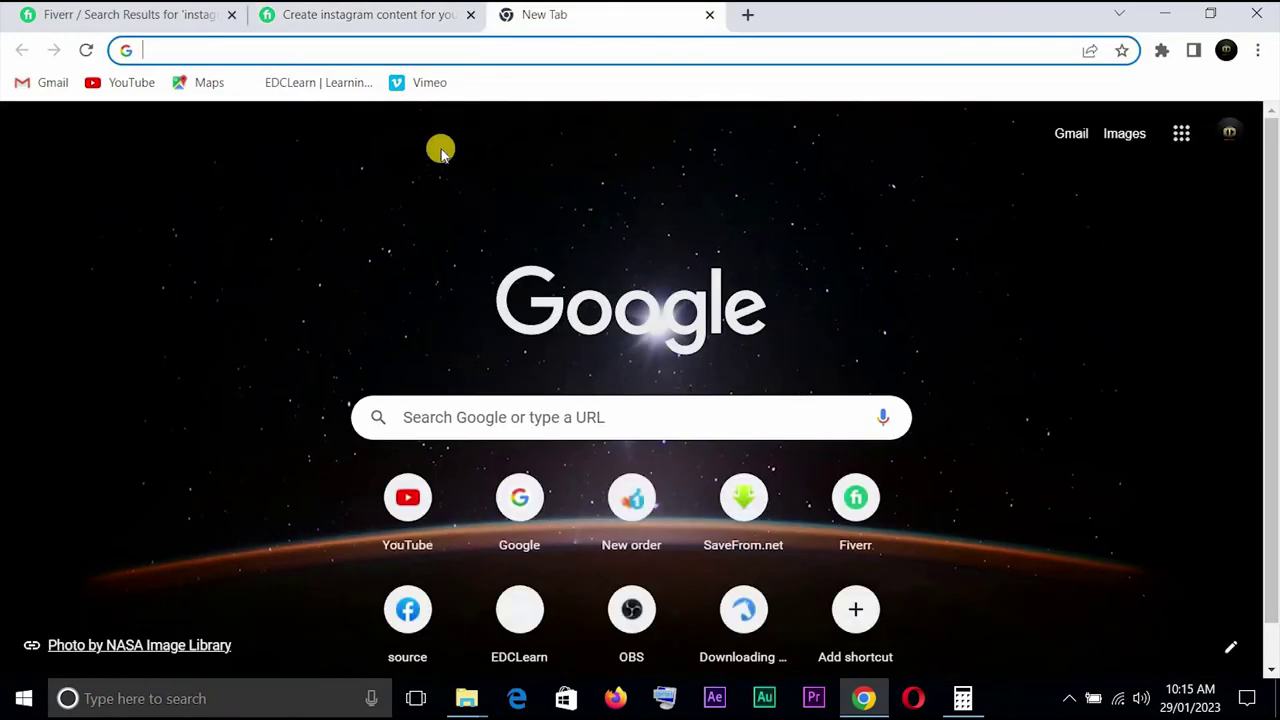
pyautogui.write('canva.com')
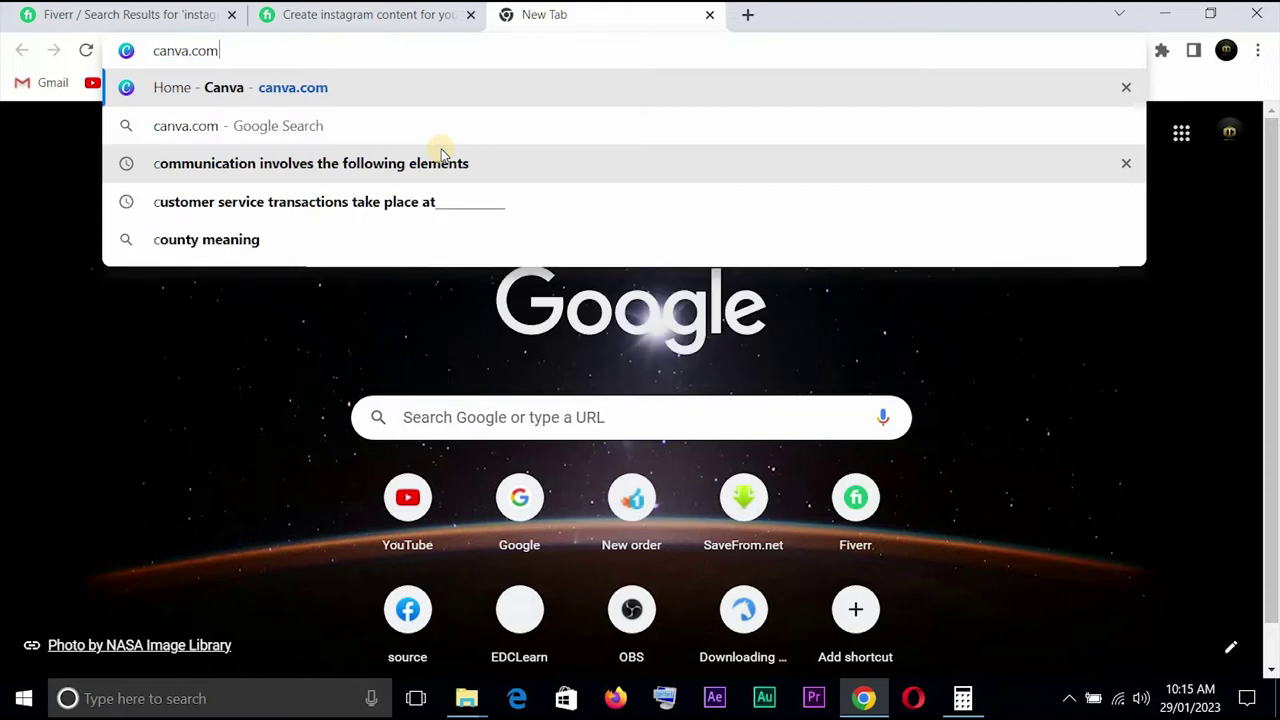
pyautogui.press('Return')
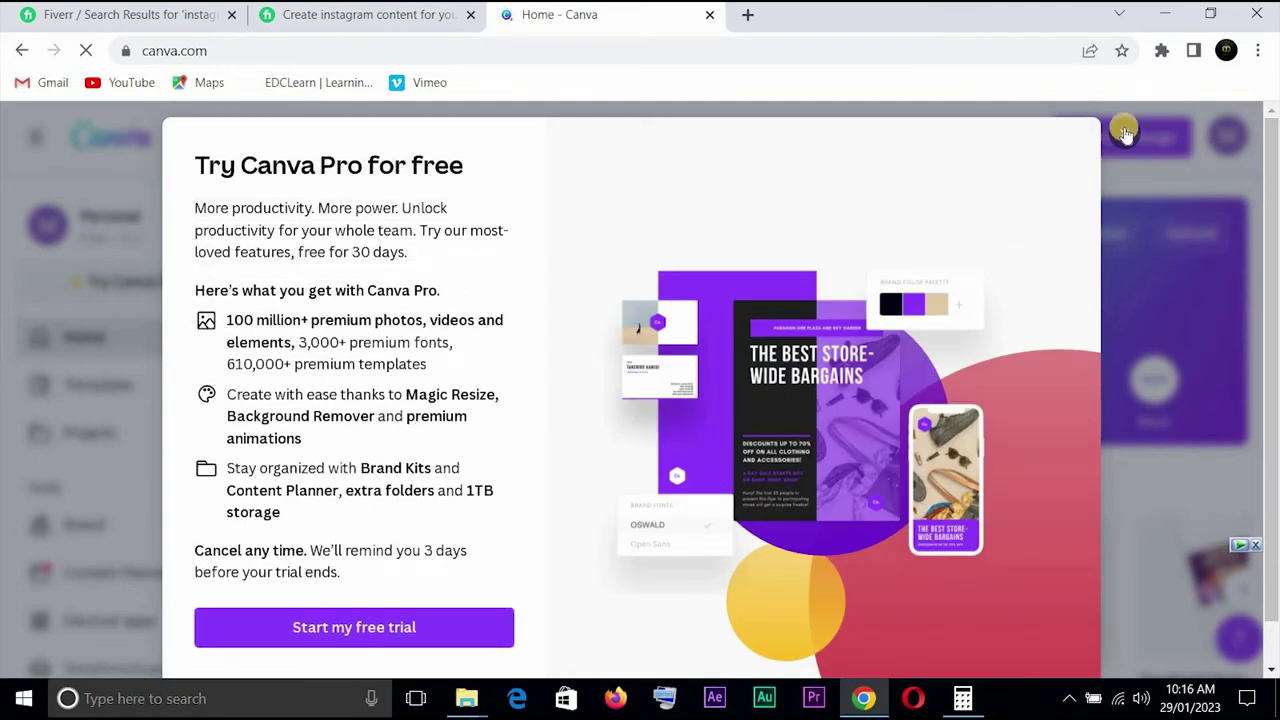
pyautogui.click(1125, 133)
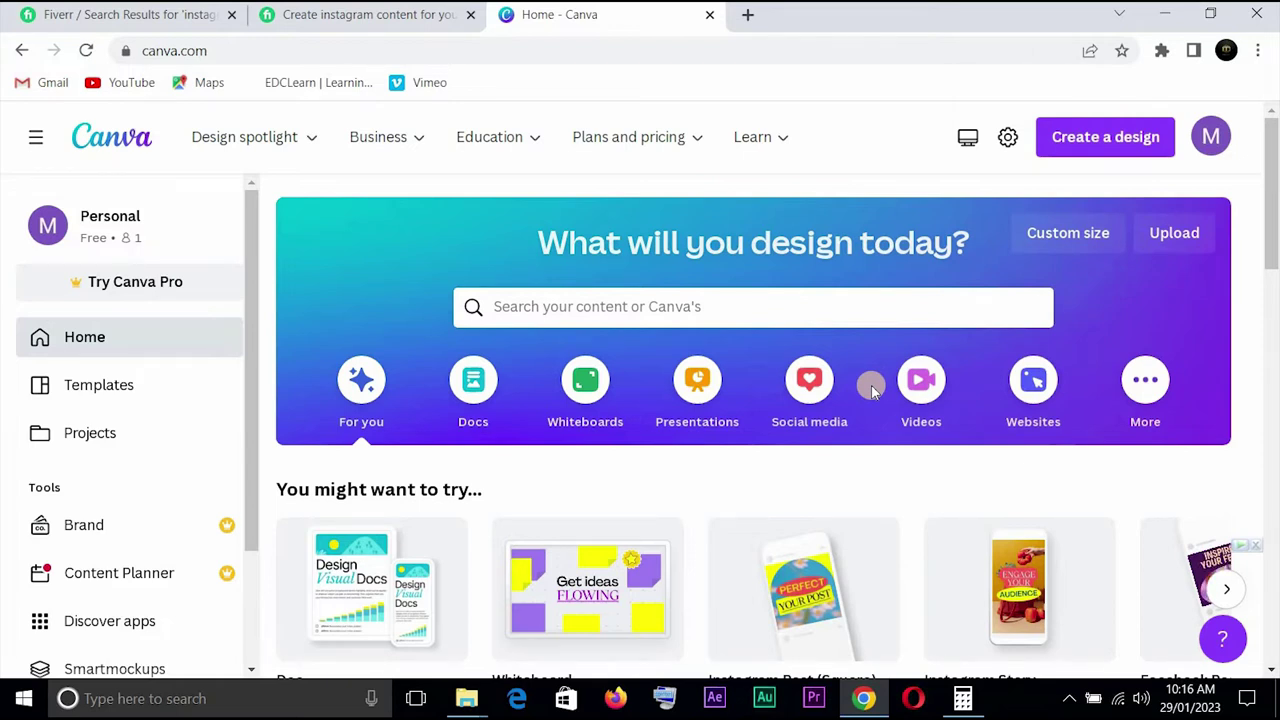
# - Search Canva's templates for "instagram post"
pyautogui.moveTo(1267, 207); pyautogui.dragTo(1272, 230)
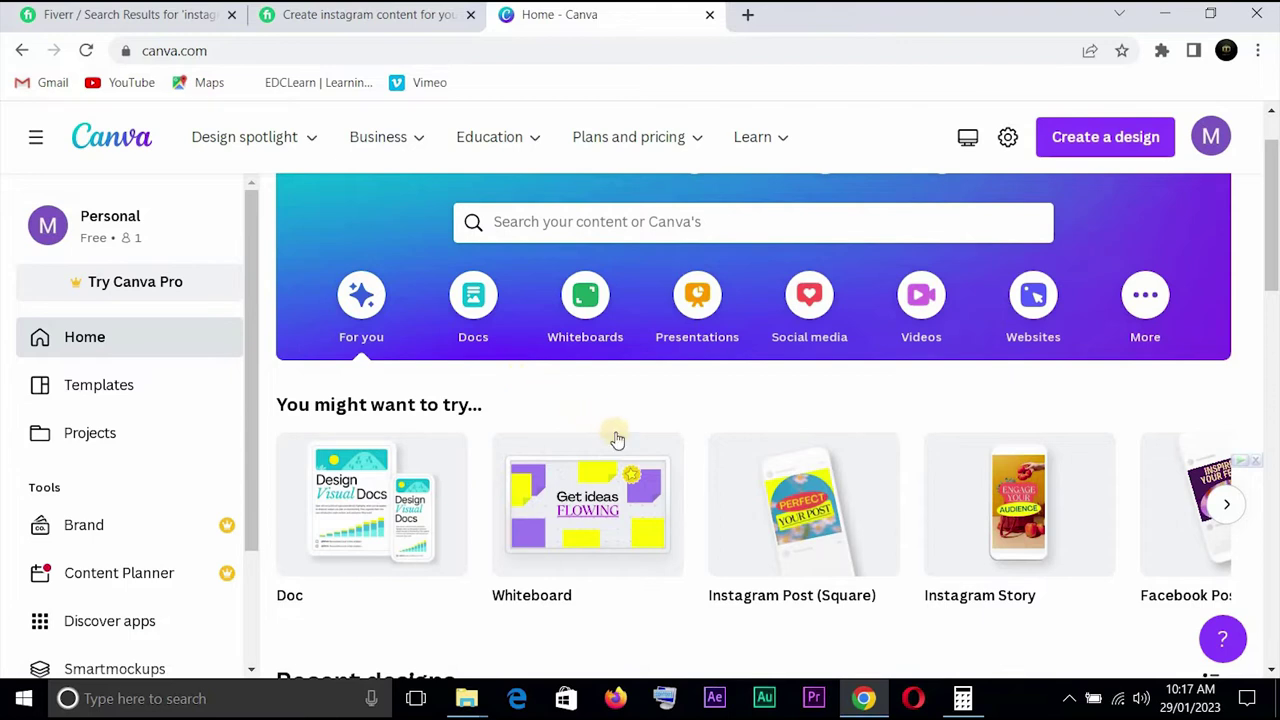
pyautogui.click(617, 222)
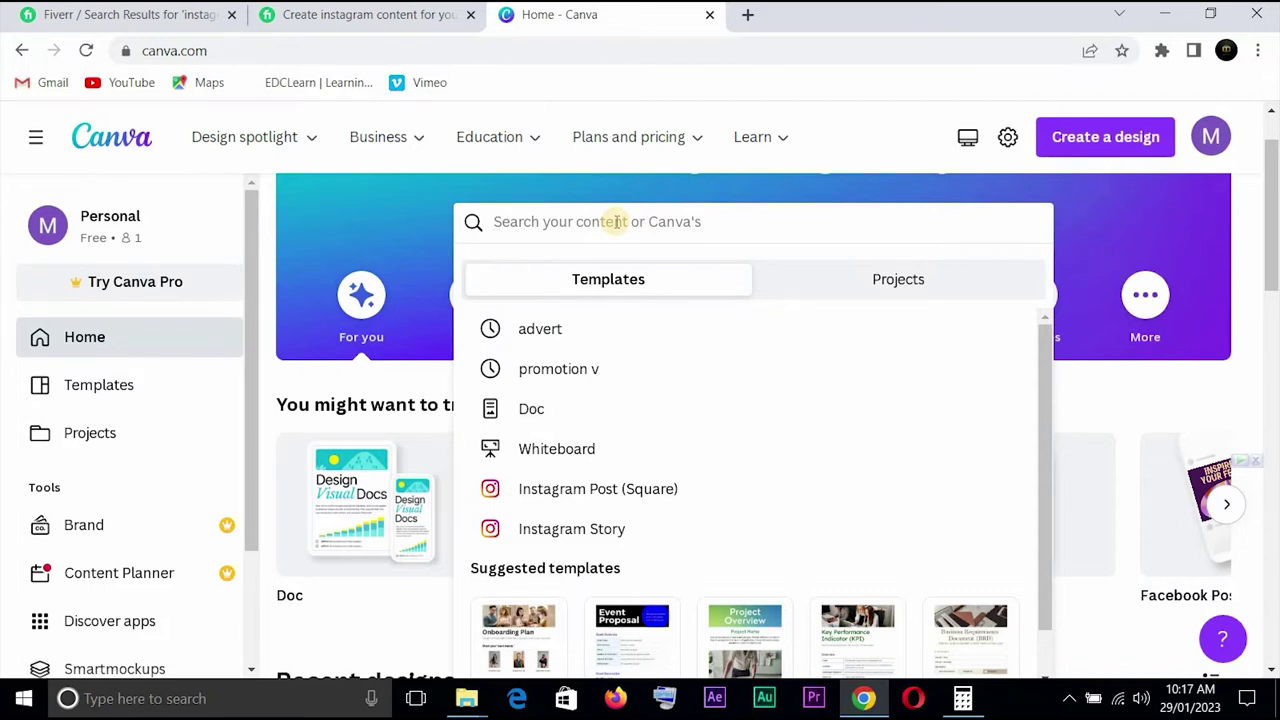
pyautogui.write('instagram')
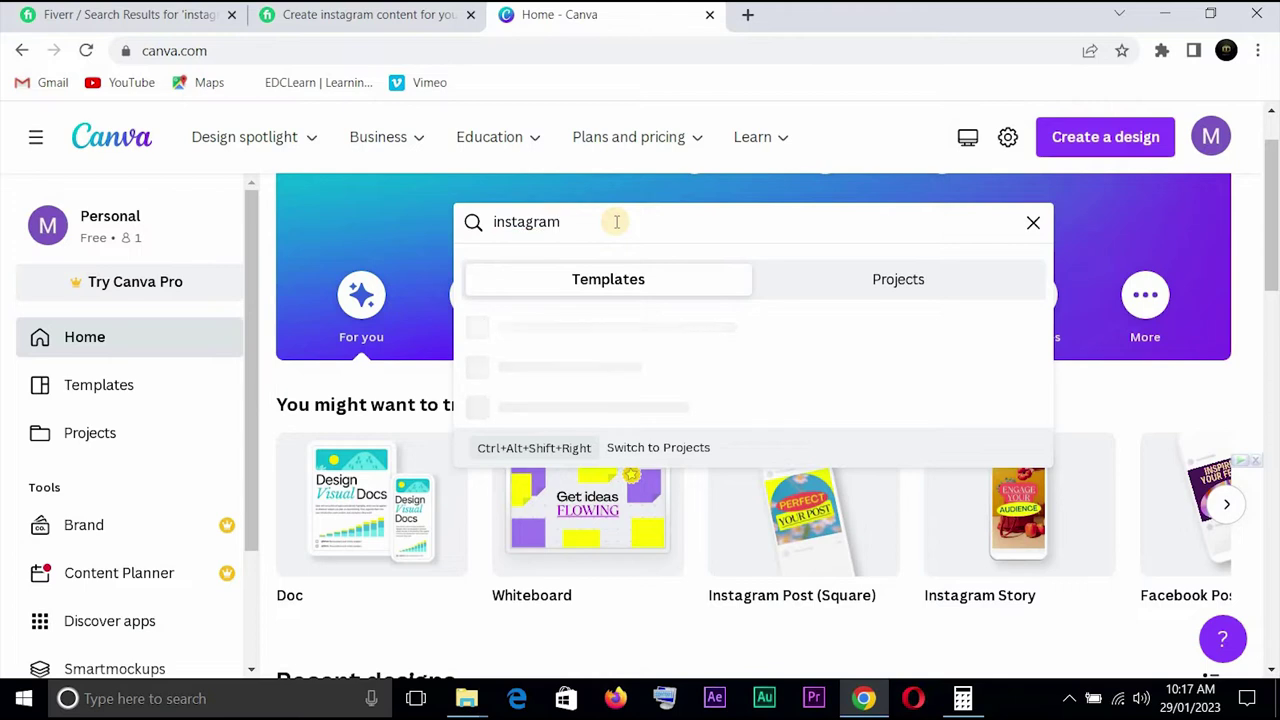
pyautogui.write(' post')
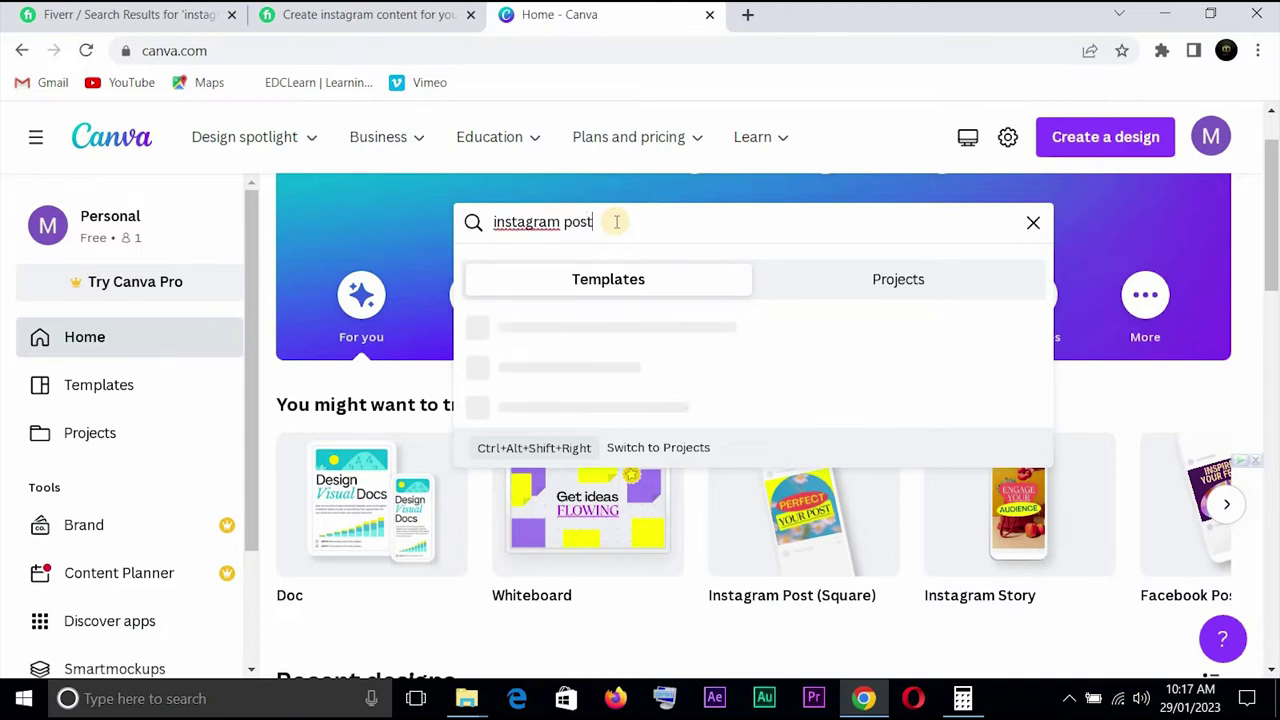
pyautogui.press('Return')
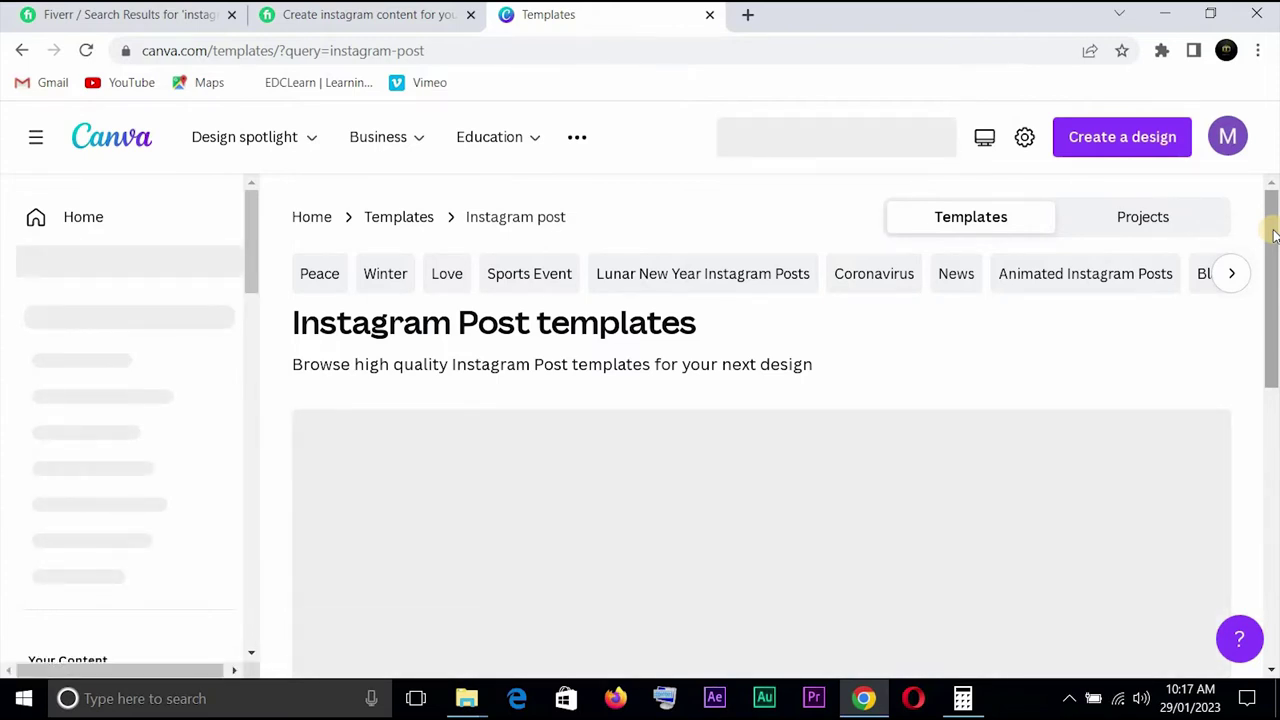
# - Browse the Instagram post templates and examine the preview of the Cream Watercolor Monday Greeting Instagram Post
pyautogui.moveTo(1274, 226); pyautogui.dragTo(1273, 252)
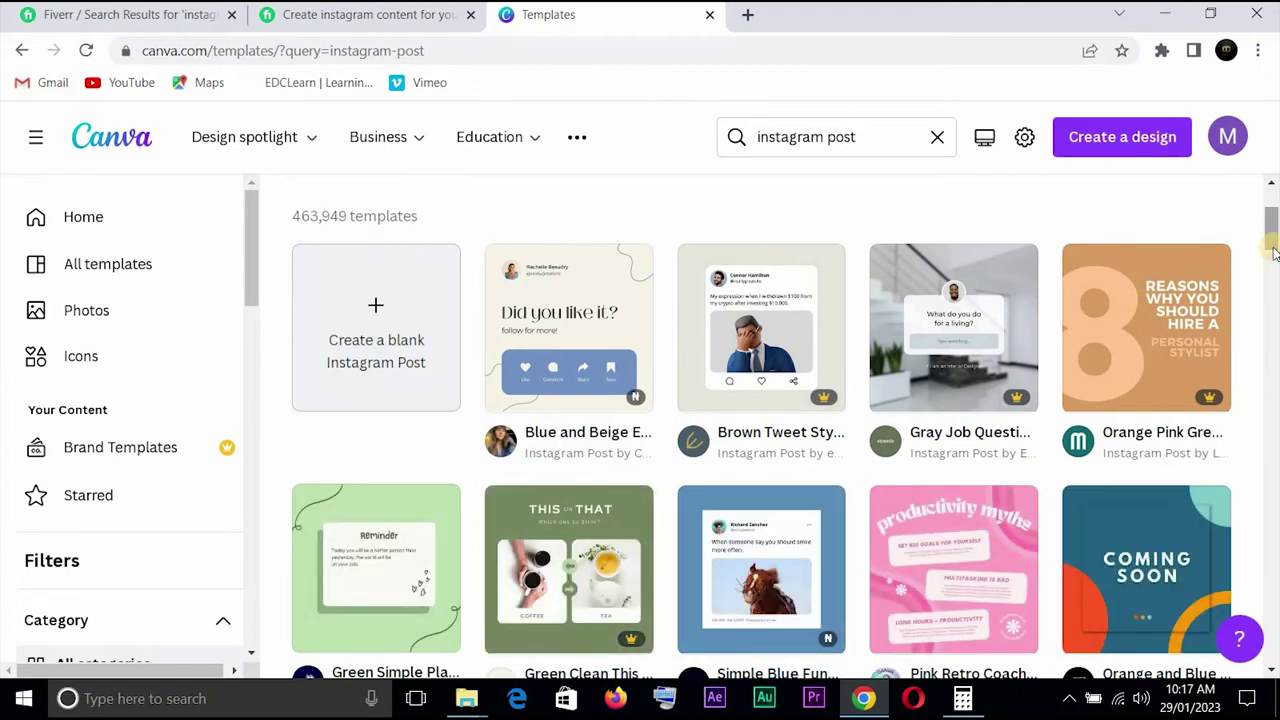
pyautogui.moveTo(1273, 255); pyautogui.dragTo(1273, 293)
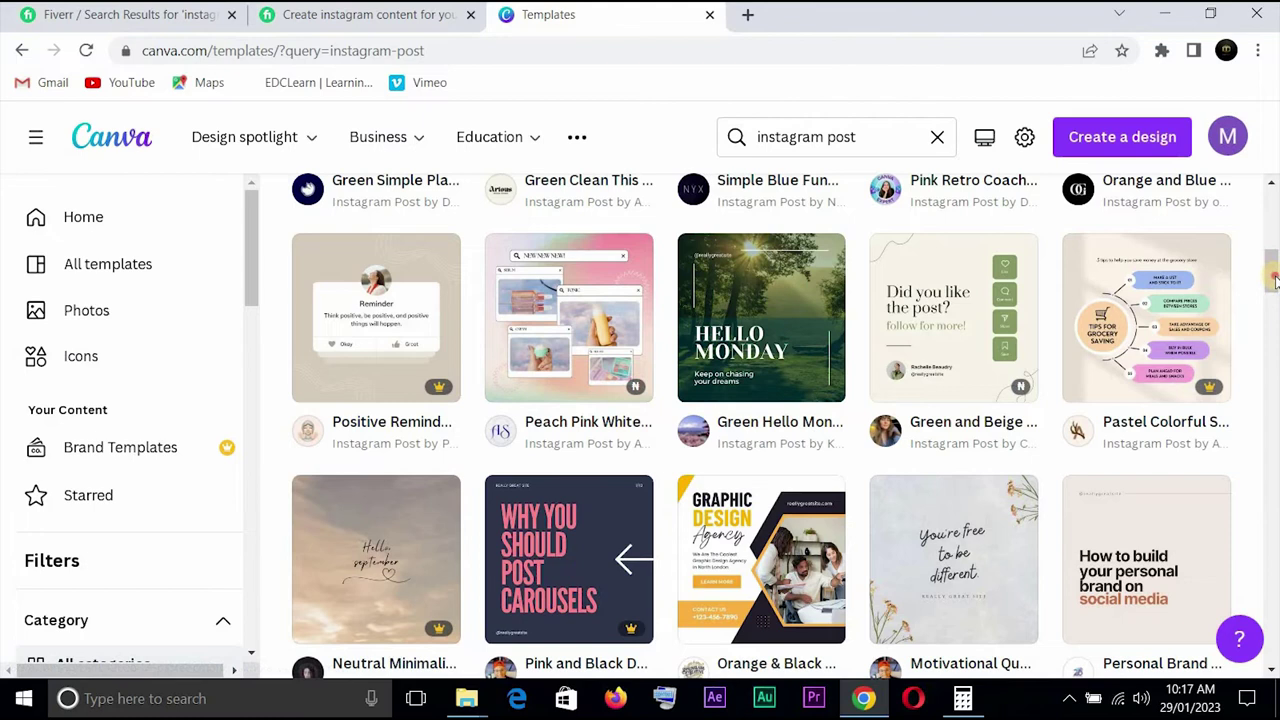
pyautogui.moveTo(1273, 290); pyautogui.dragTo(1273, 343)
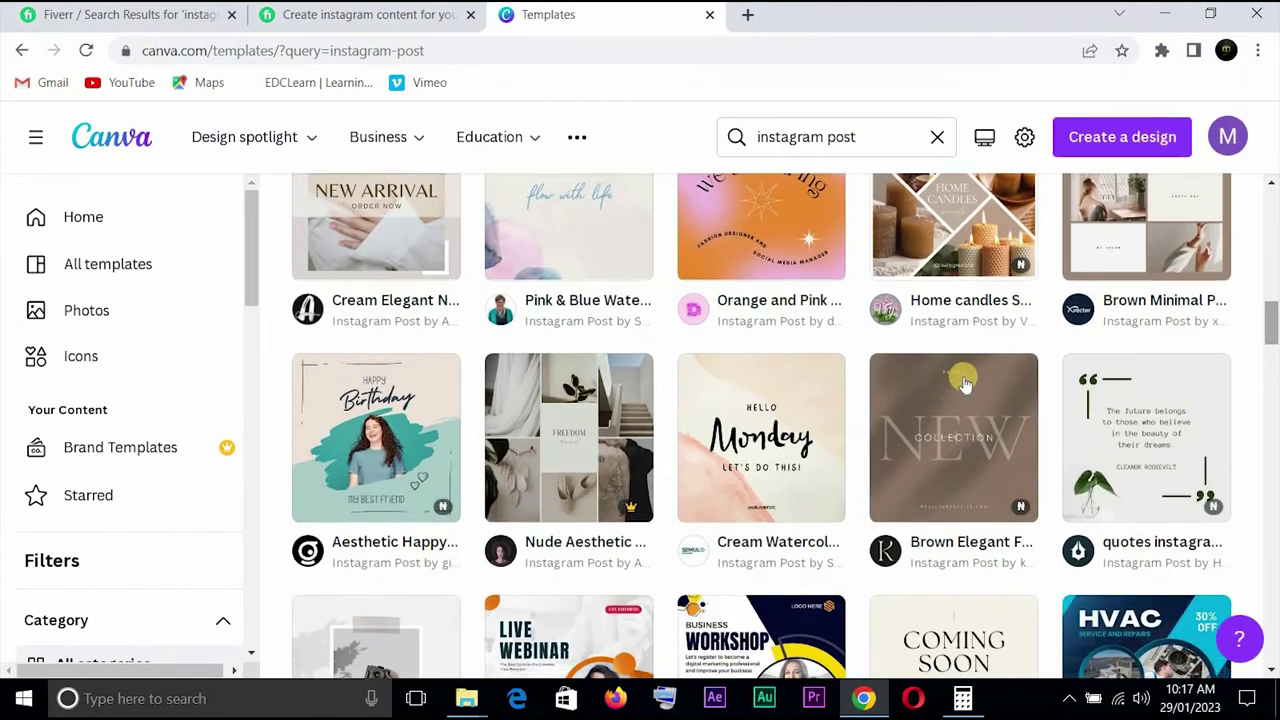
pyautogui.click(755, 481)
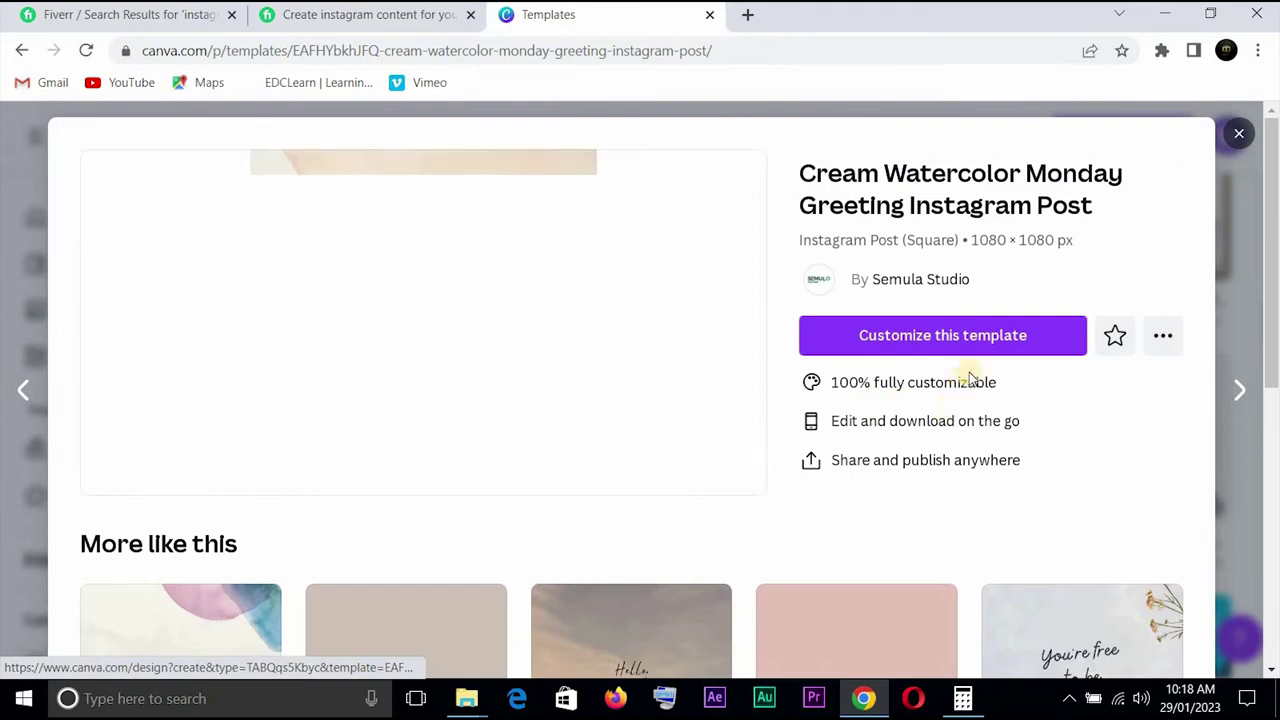
pyautogui.click(1026, 340)
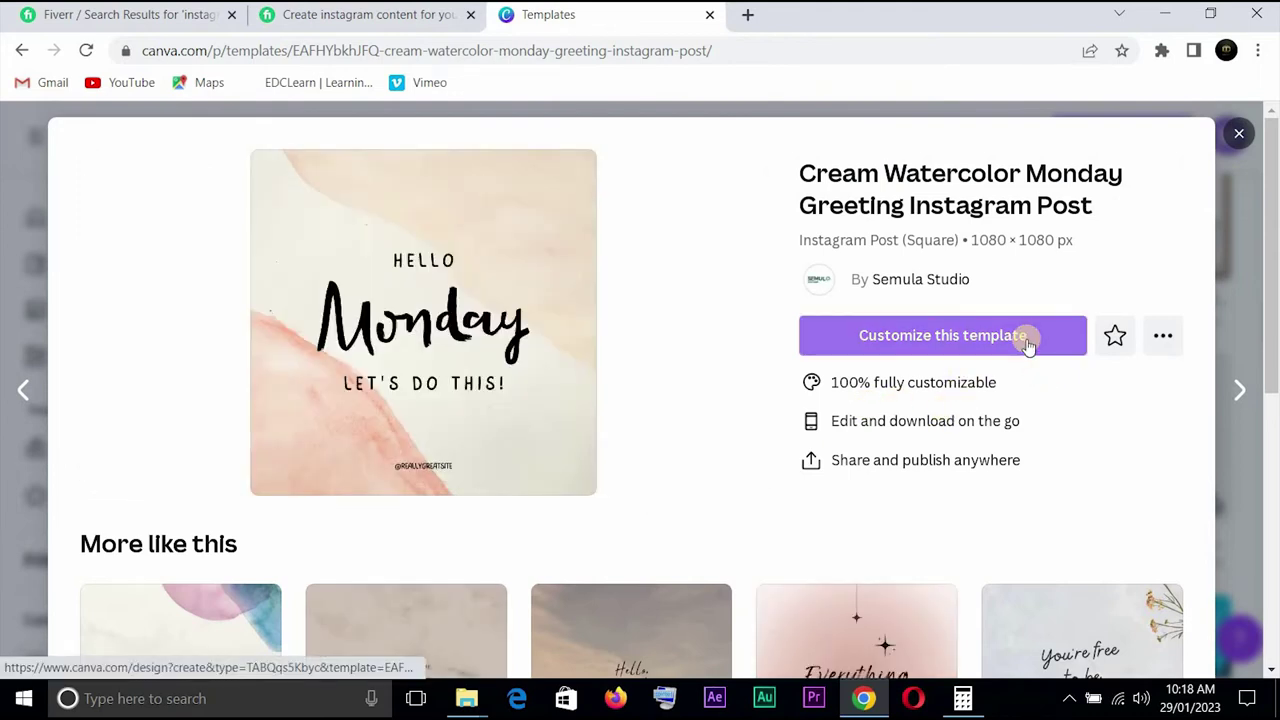
pyautogui.scroll(-3, 1272, 343)
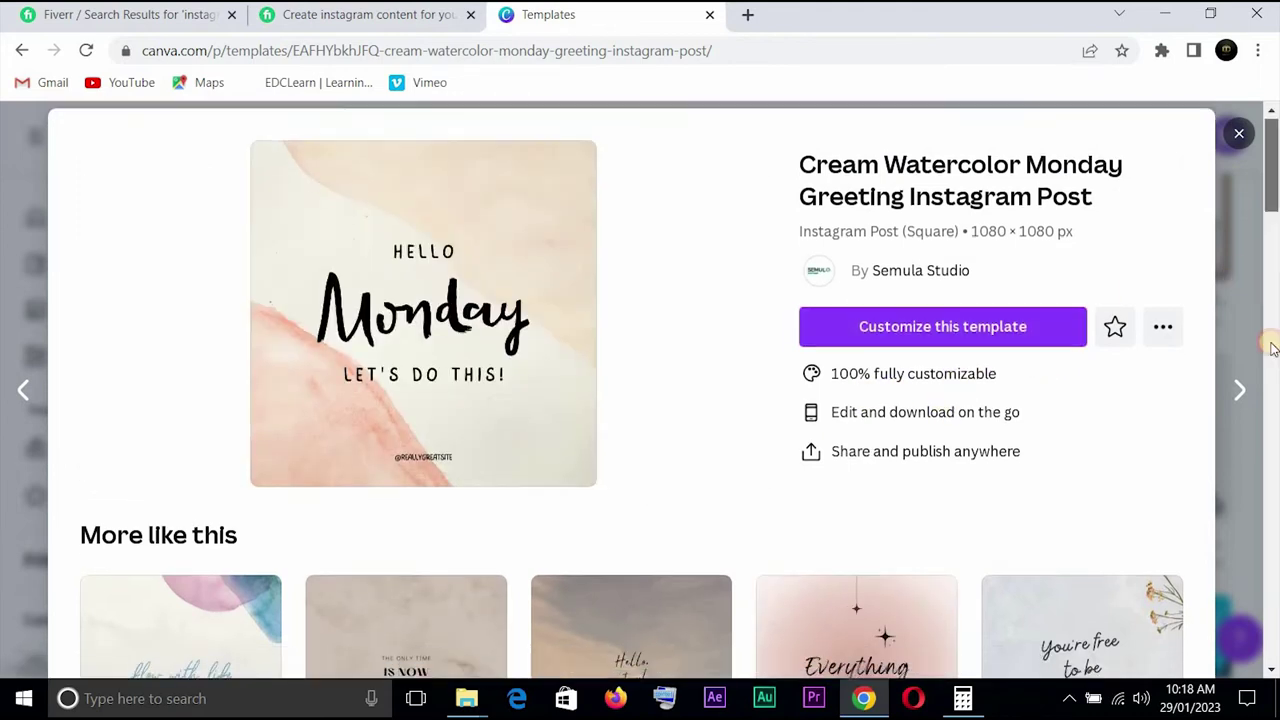
# - Look through the similar templates under the preview, and open the Cream Watercolor Monday Greeting template for customization
pyautogui.scroll(-3, 1270, 360)
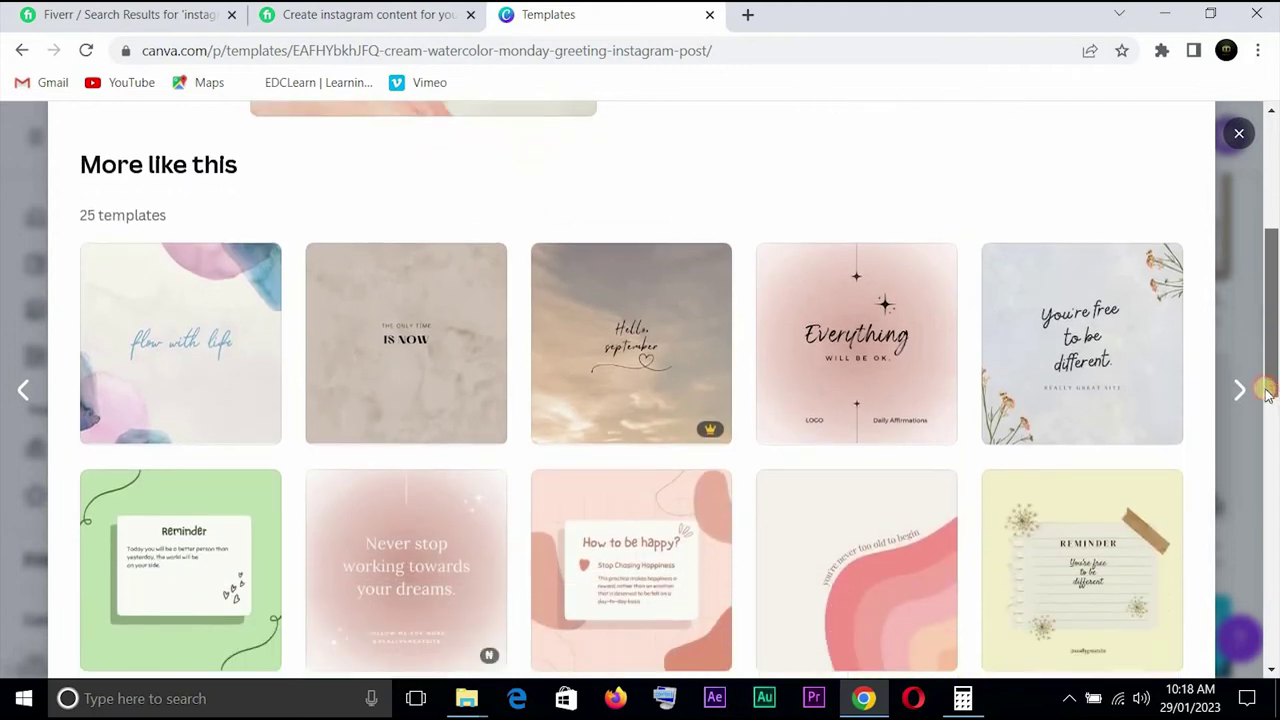
pyautogui.scroll(1, 1249, 391)
pyautogui.scroll(-3, 1249, 434)
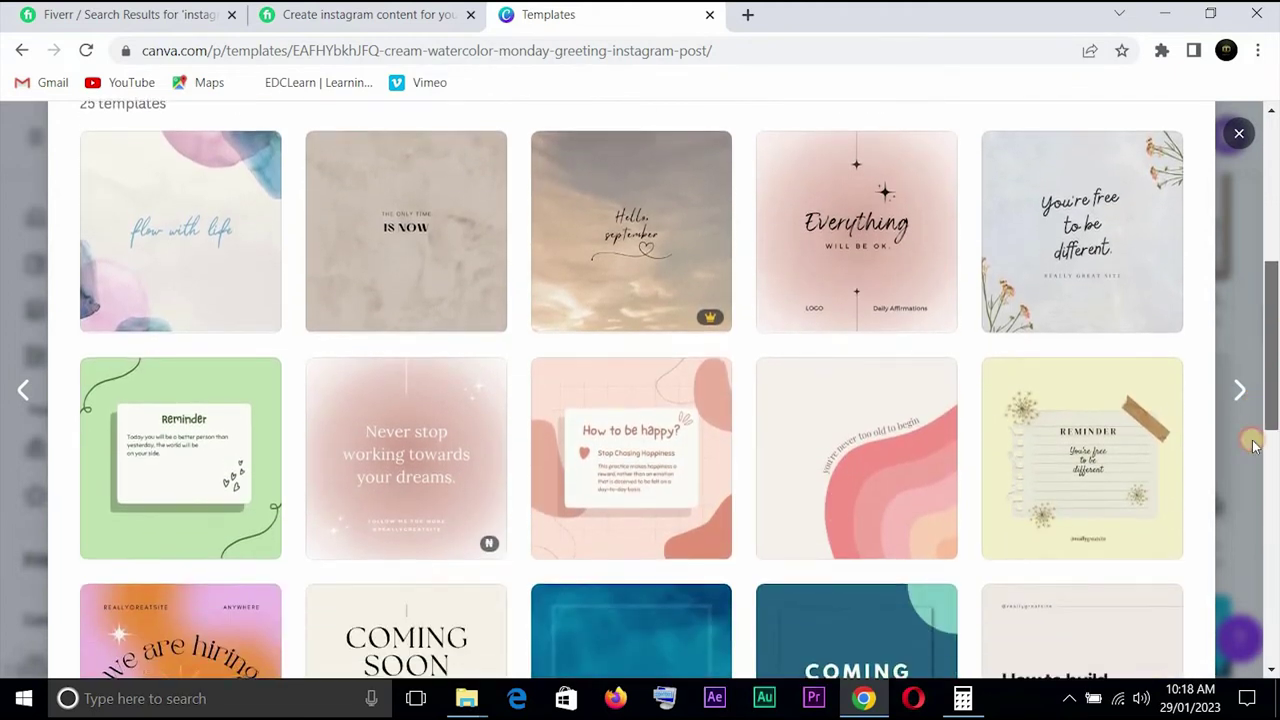
pyautogui.scroll(-1, 1249, 456)
pyautogui.scroll(5, 1255, 380)
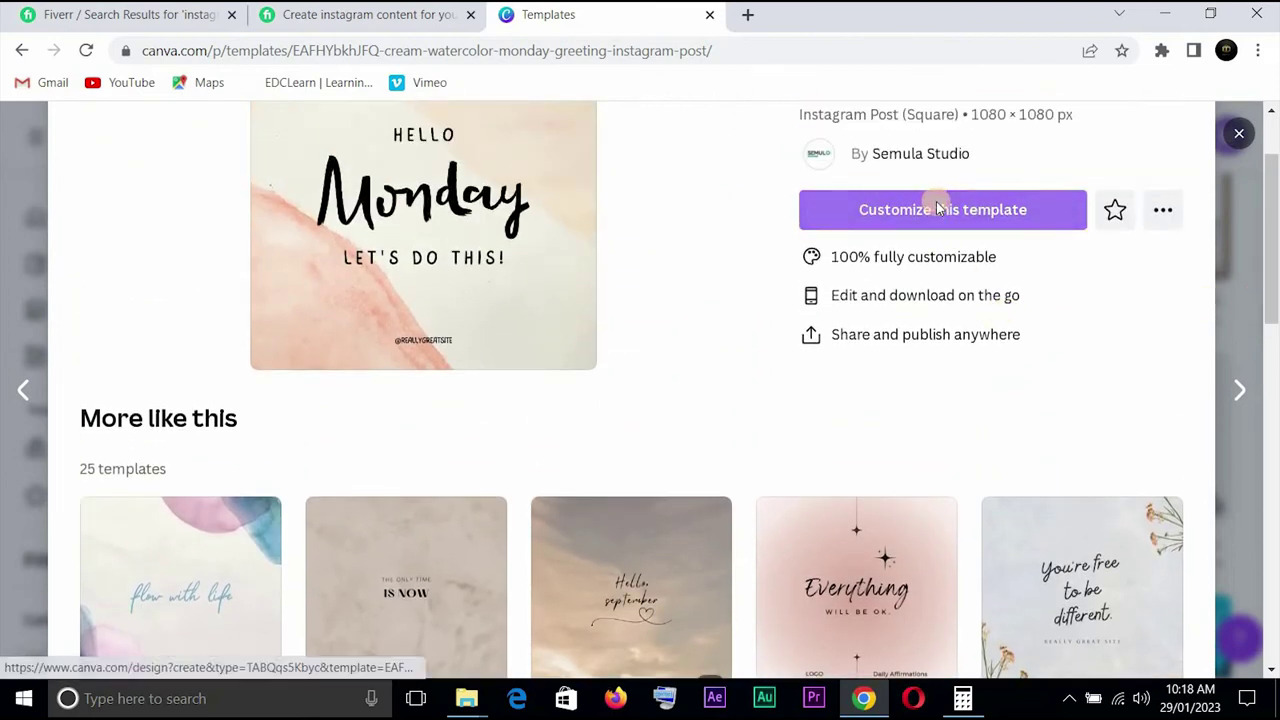
pyautogui.click(936, 204)
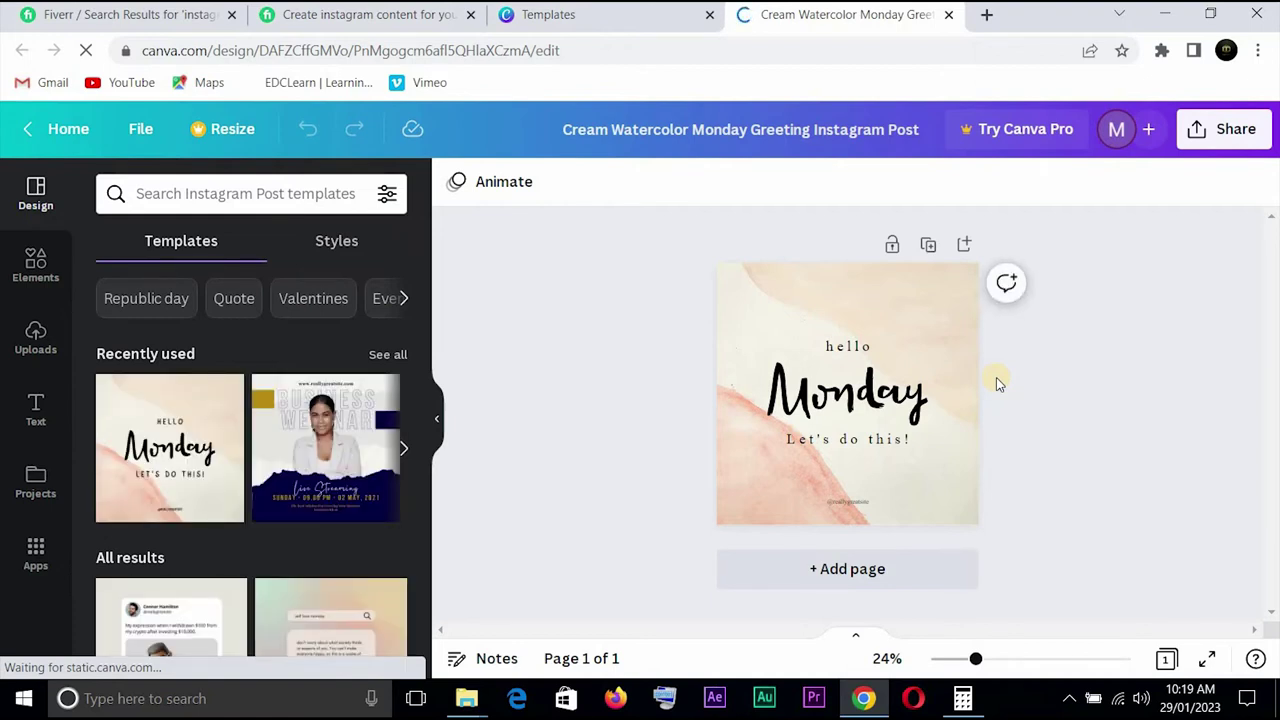
# - Recolor the "Monday" lettering, trying dark blue and medium gray before settling on the dark gray default color
pyautogui.click(862, 393)
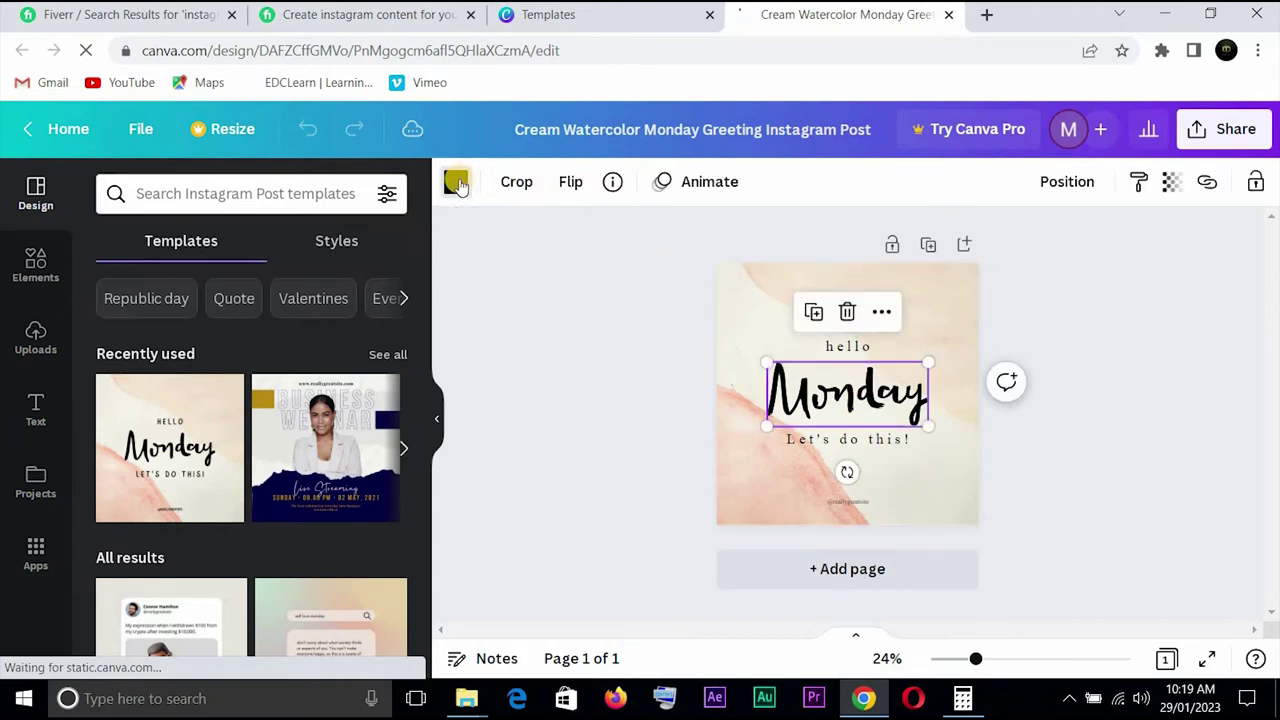
pyautogui.click(457, 184)
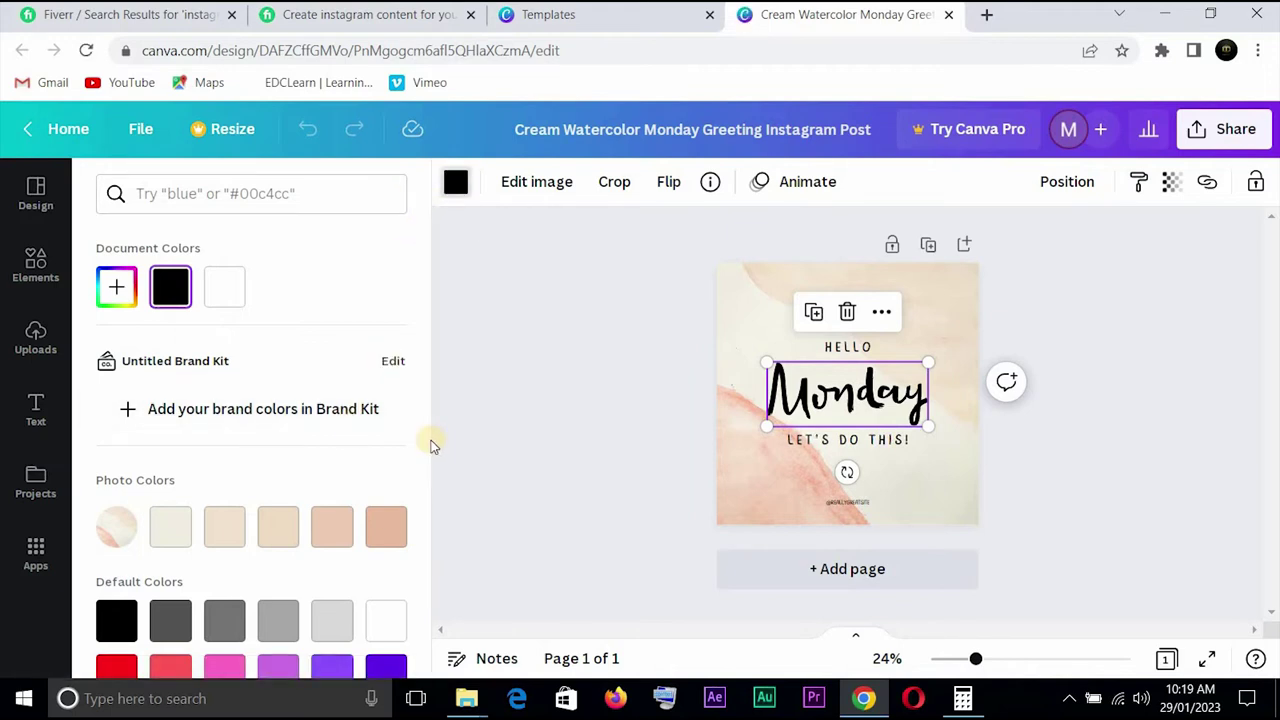
pyautogui.moveTo(426, 486); pyautogui.dragTo(428, 545)
pyautogui.scroll(-2, 428, 545)
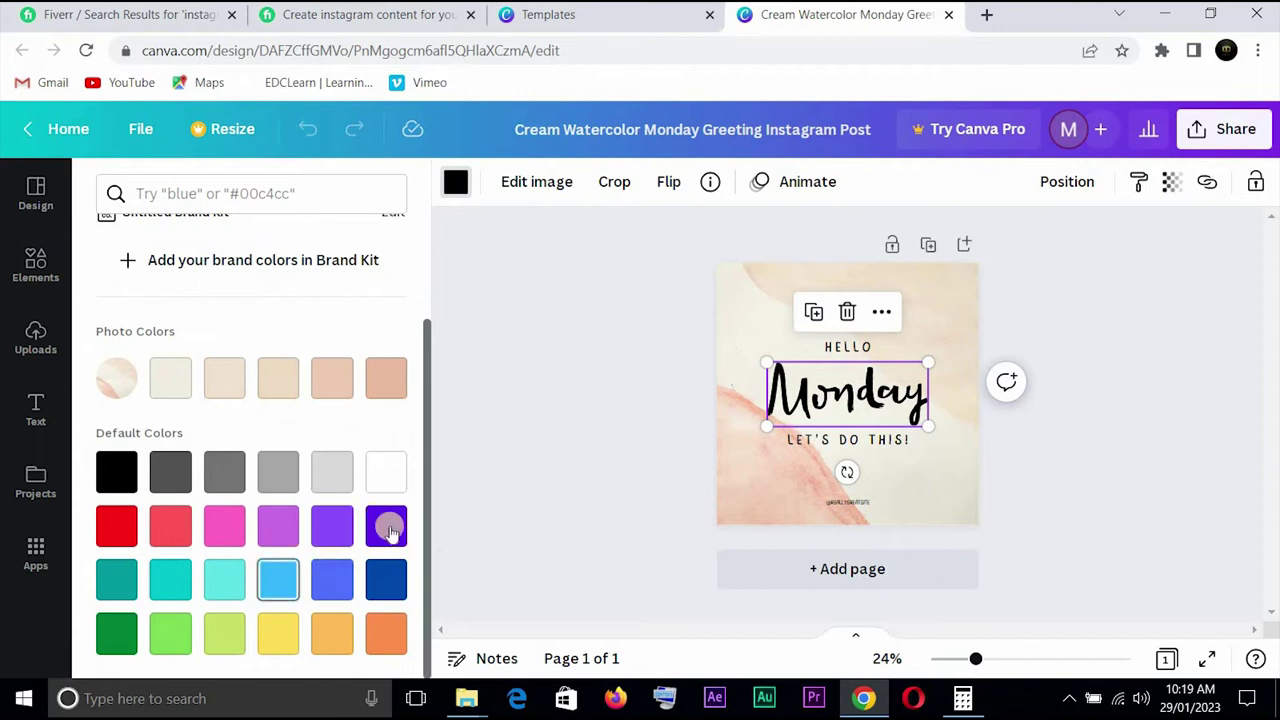
pyautogui.click(389, 584)
pyautogui.click(224, 468)
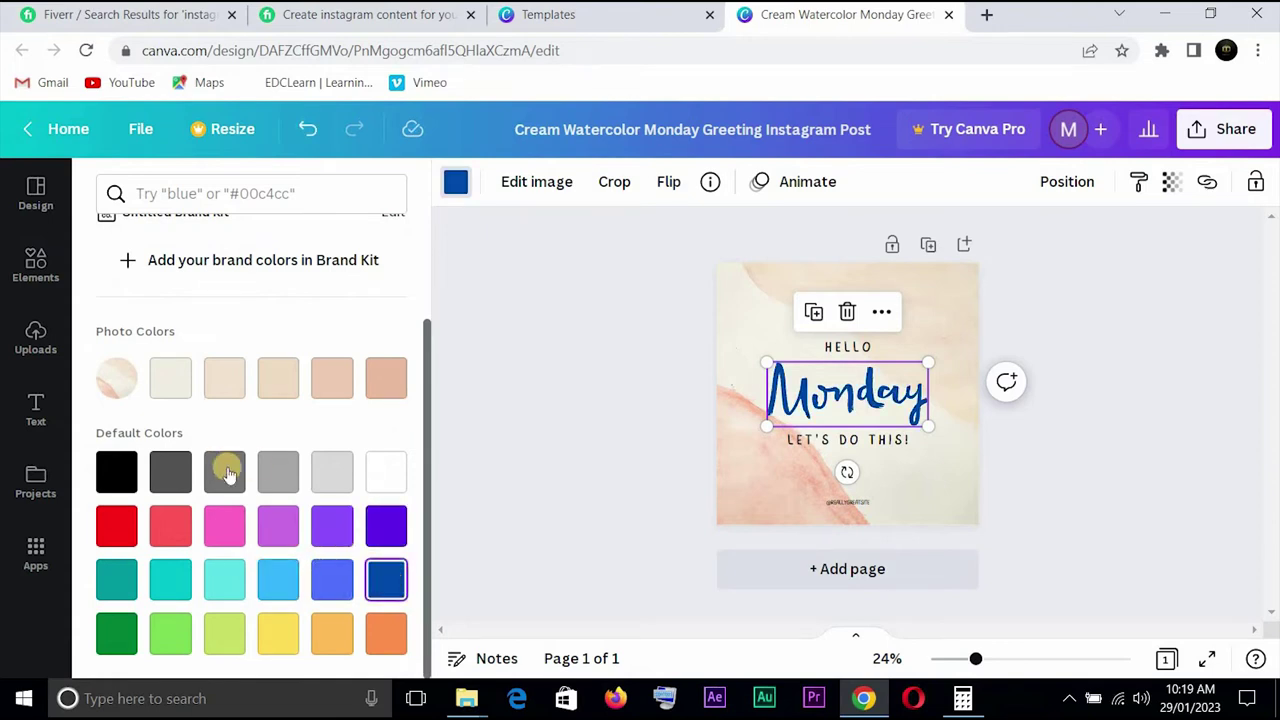
pyautogui.click(170, 468)
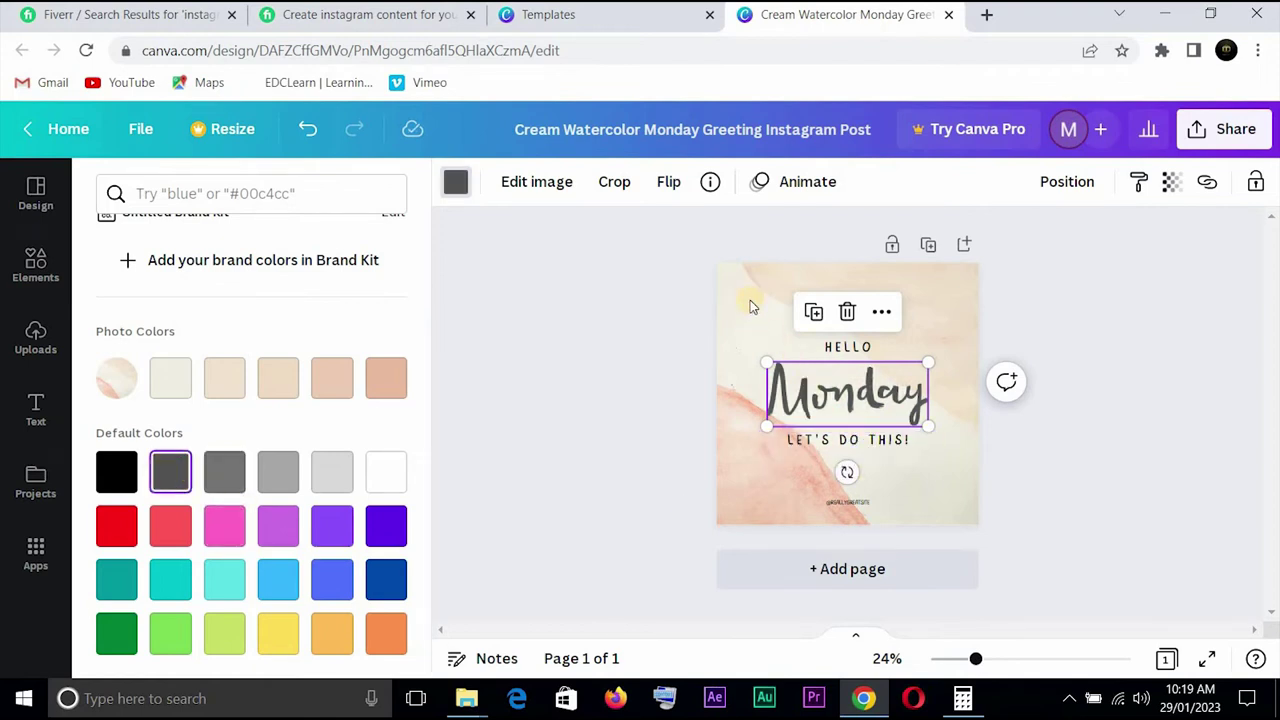
# - Place the uploaded photo of hands holding a camera on the design as a small image above the "Monday" lettering
pyautogui.click(36, 342)
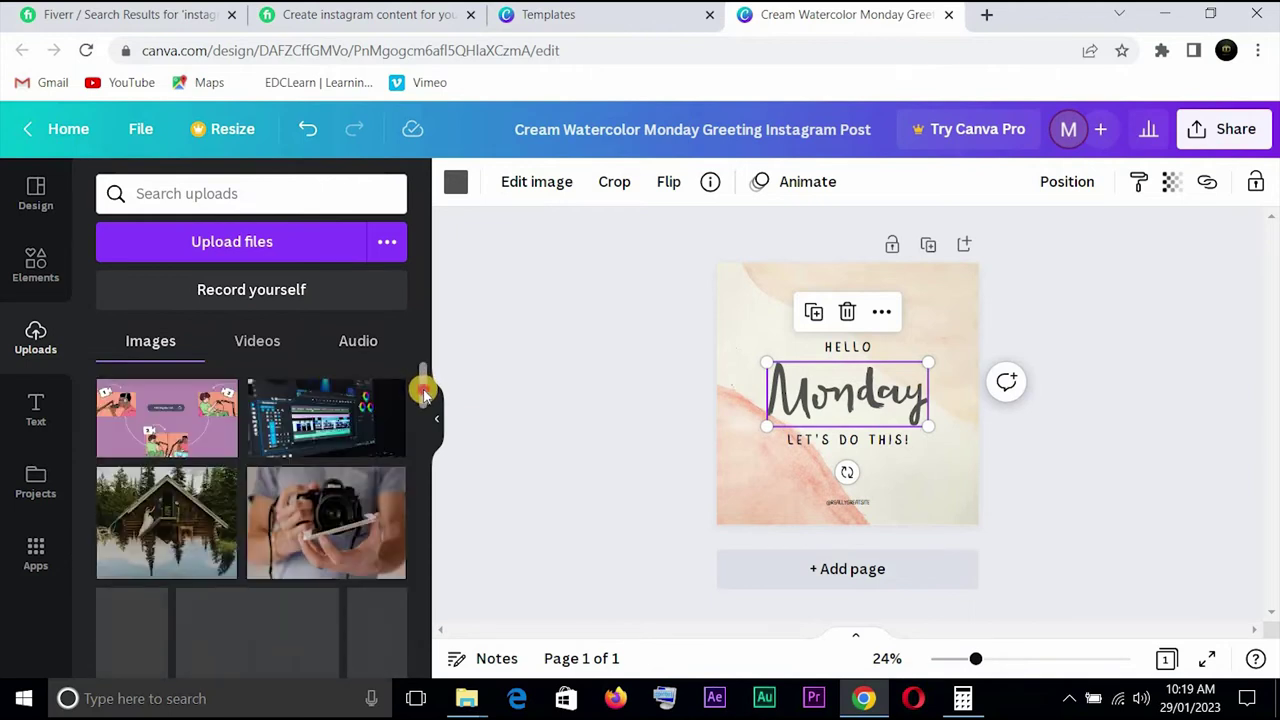
pyautogui.moveTo(423, 390); pyautogui.dragTo(423, 385)
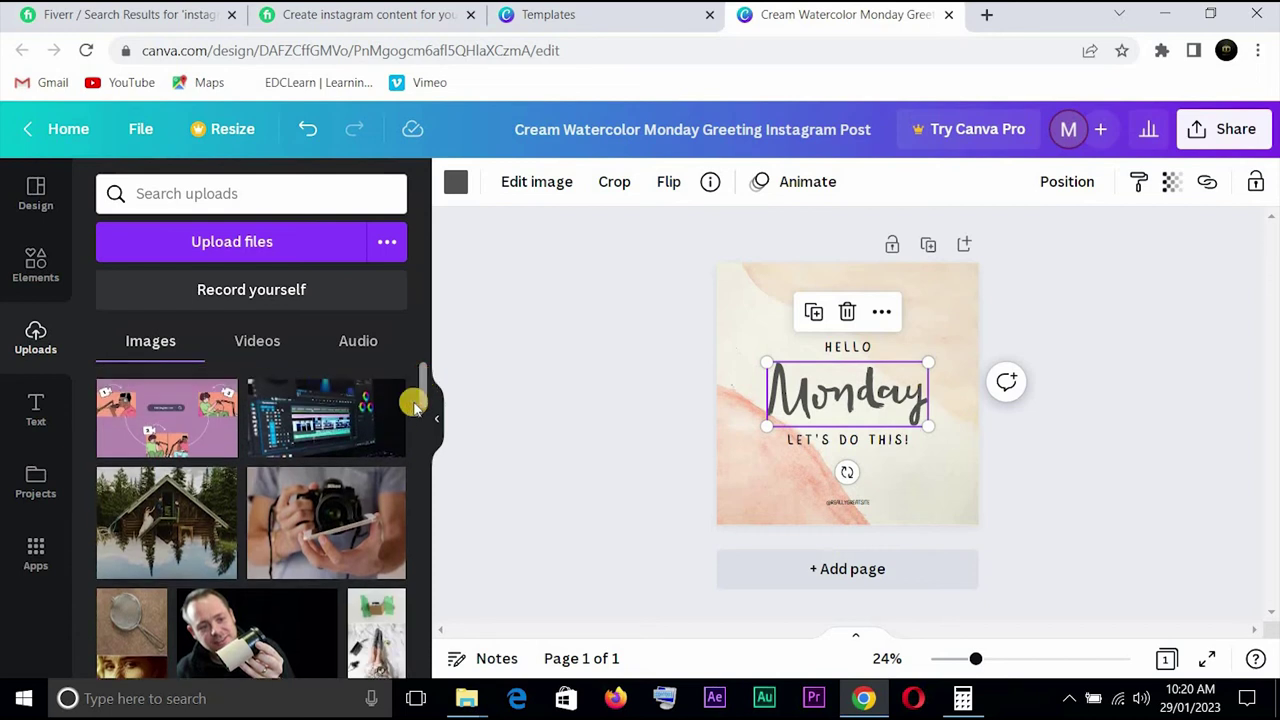
pyautogui.press('Escape')
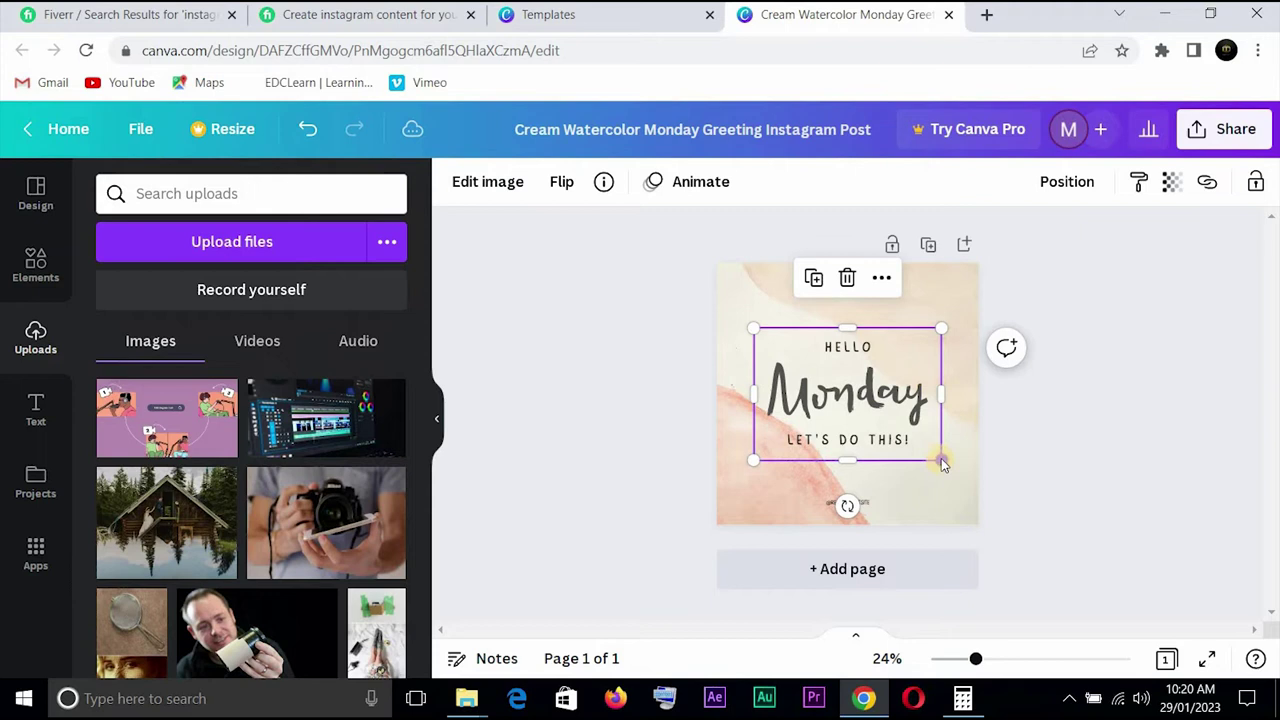
pyautogui.moveTo(941, 458); pyautogui.dragTo(787, 330)
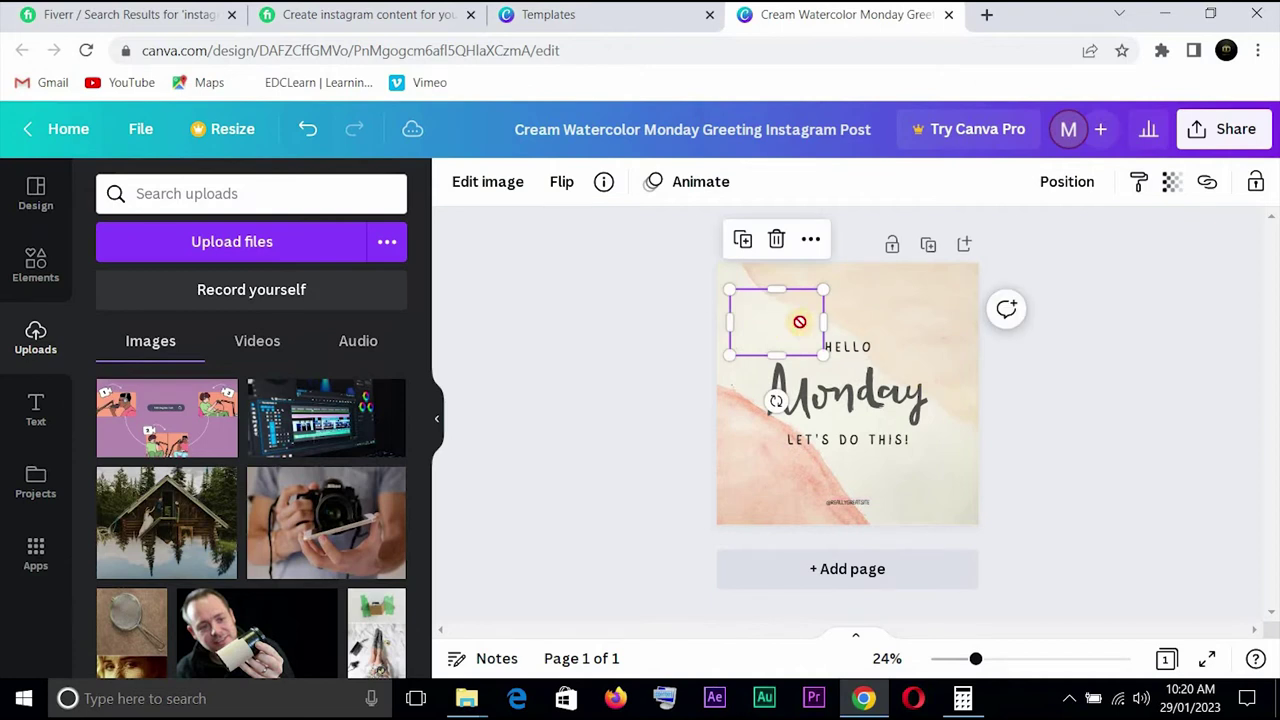
pyautogui.rightClick(800, 321)
pyautogui.click(866, 396)
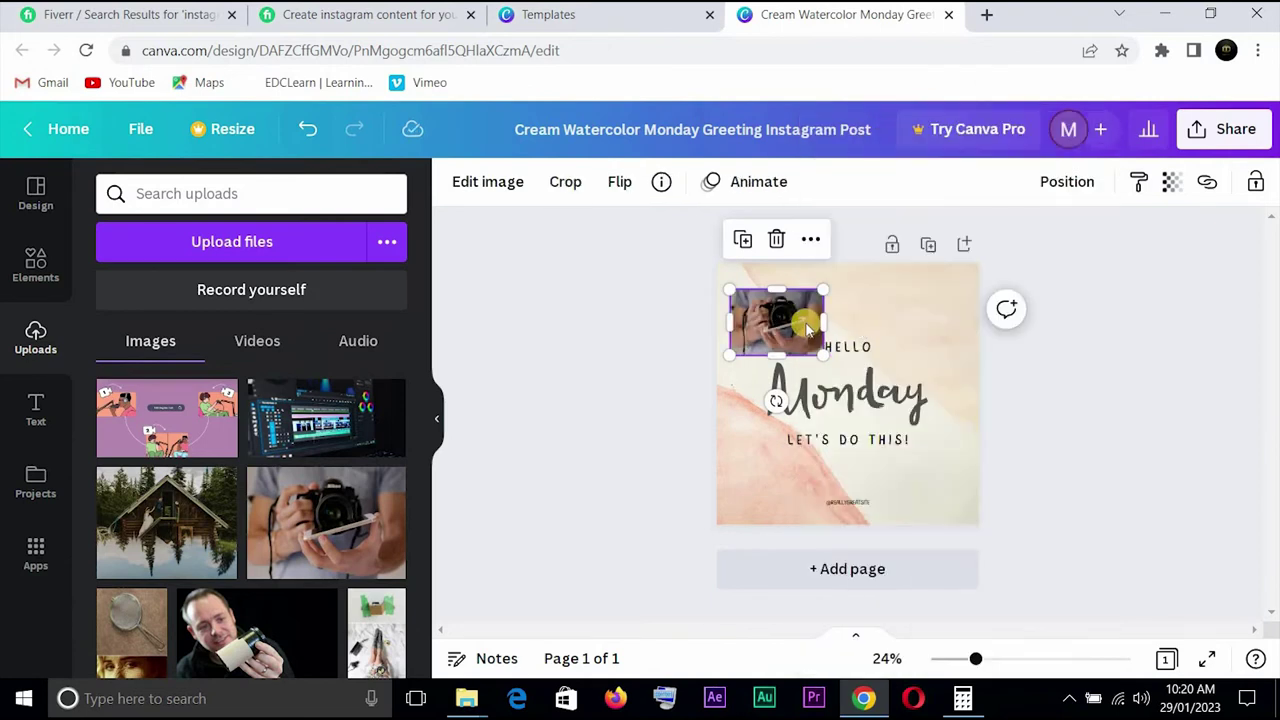
# - Enlarge the camera photo to cover the whole page, about 1,088 by 1,135, and send it to the back behind the text
pyautogui.moveTo(790, 328); pyautogui.dragTo(945, 300)
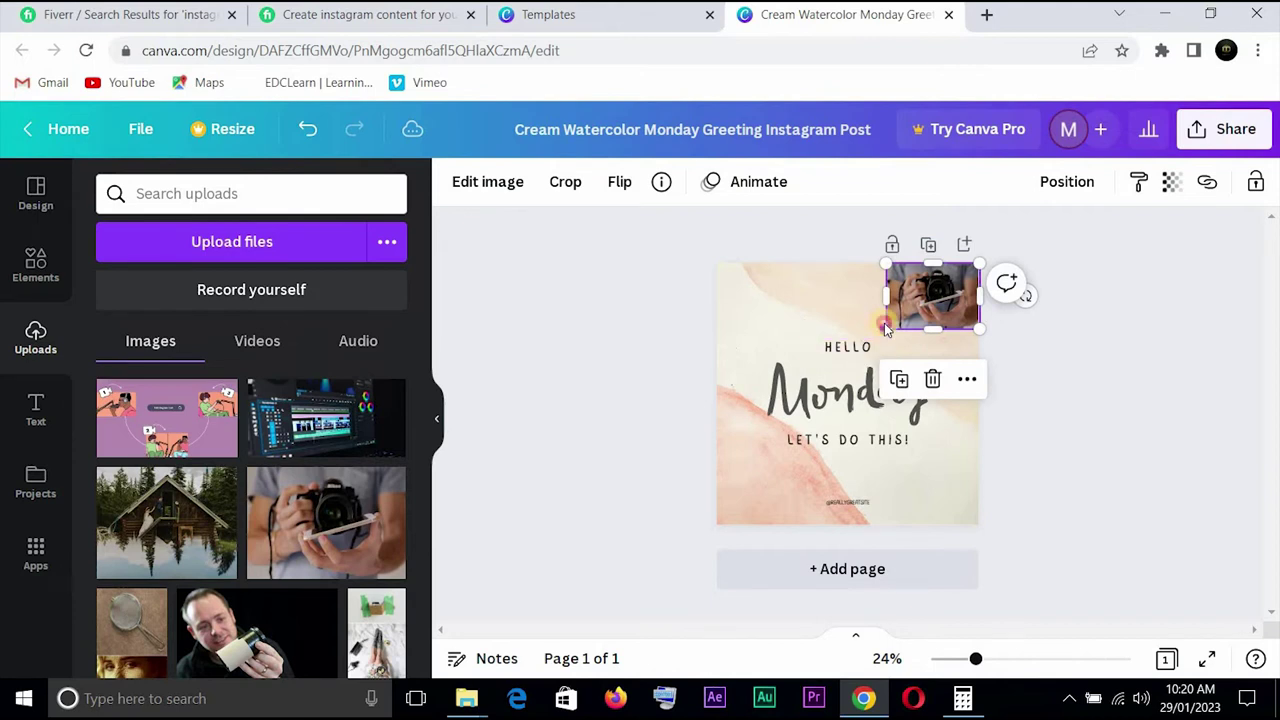
pyautogui.moveTo(885, 334); pyautogui.dragTo(755, 433)
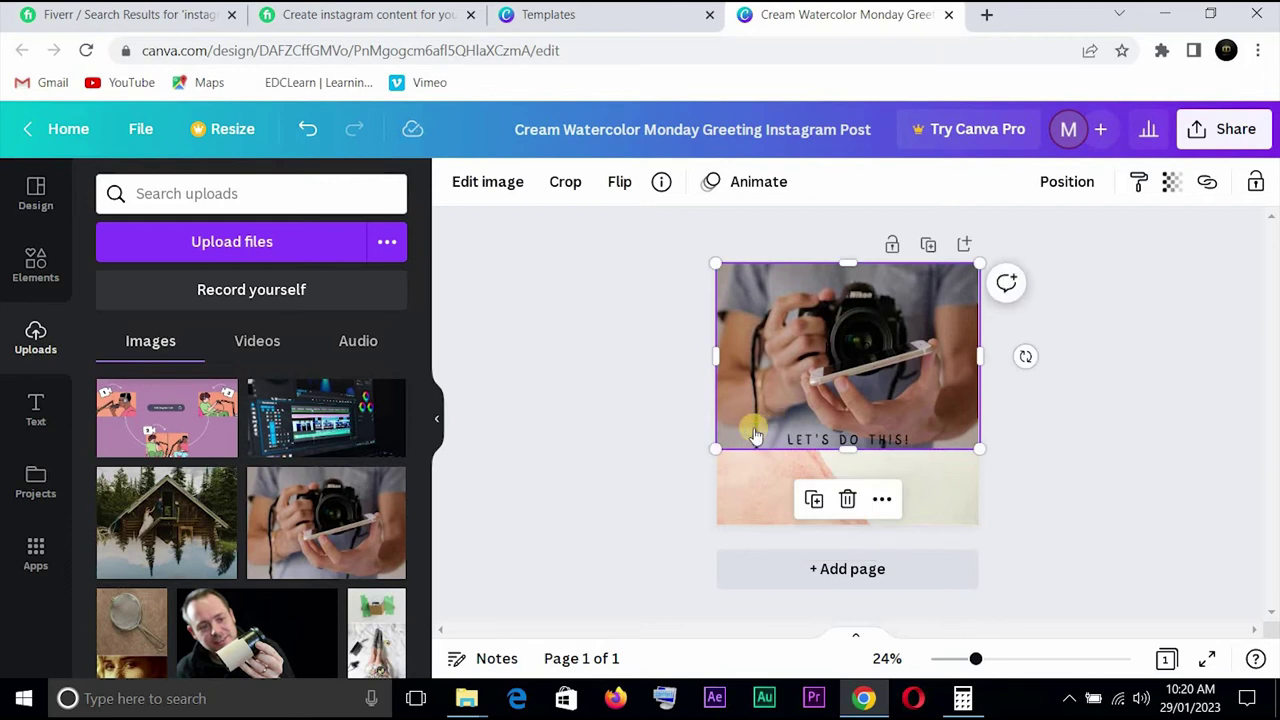
pyautogui.rightClick(755, 433)
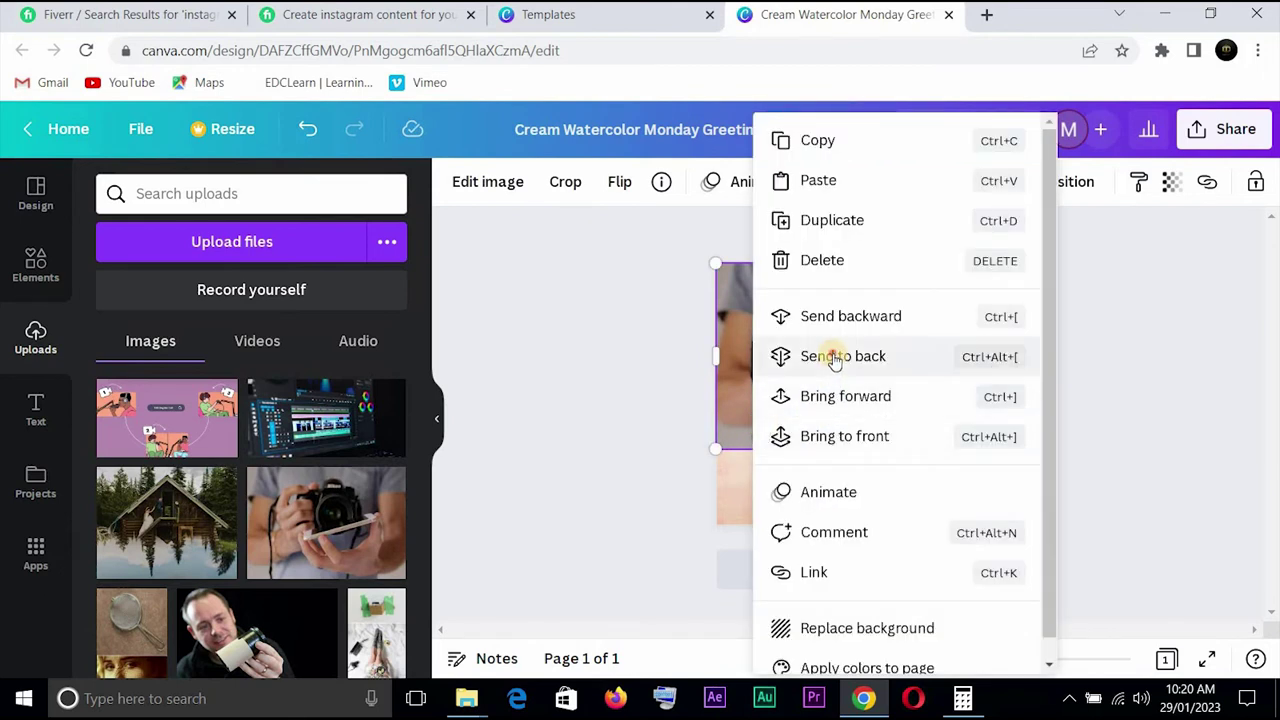
pyautogui.click(835, 358)
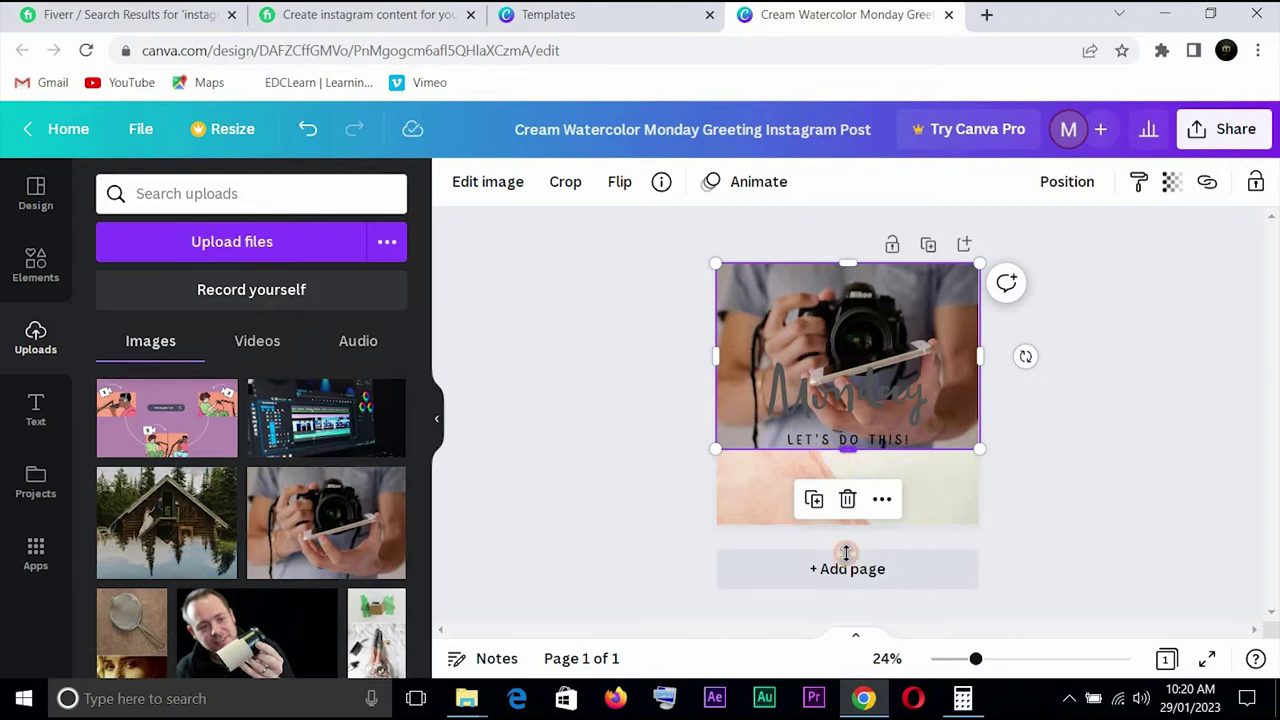
pyautogui.moveTo(845, 573); pyautogui.dragTo(843, 537)
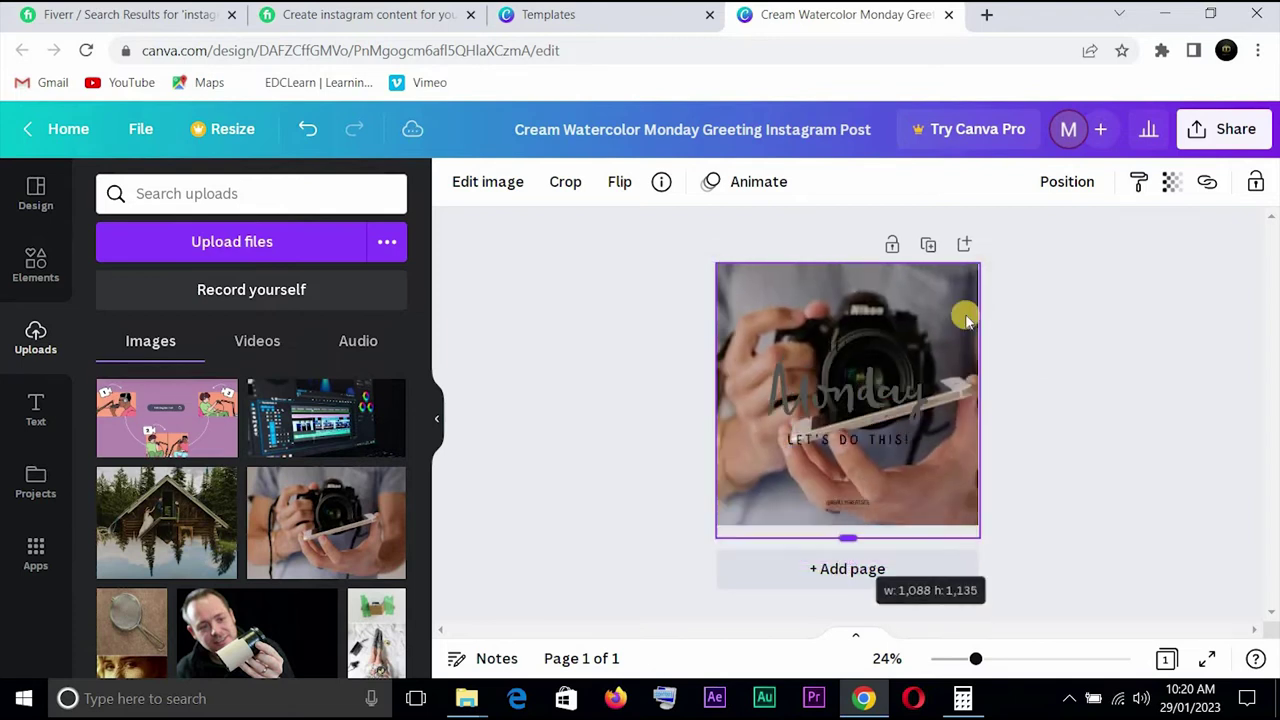
# - Set the camera photo's transparency to 33
pyautogui.click(1170, 187)
pyautogui.moveTo(1166, 263); pyautogui.dragTo(1046, 303)
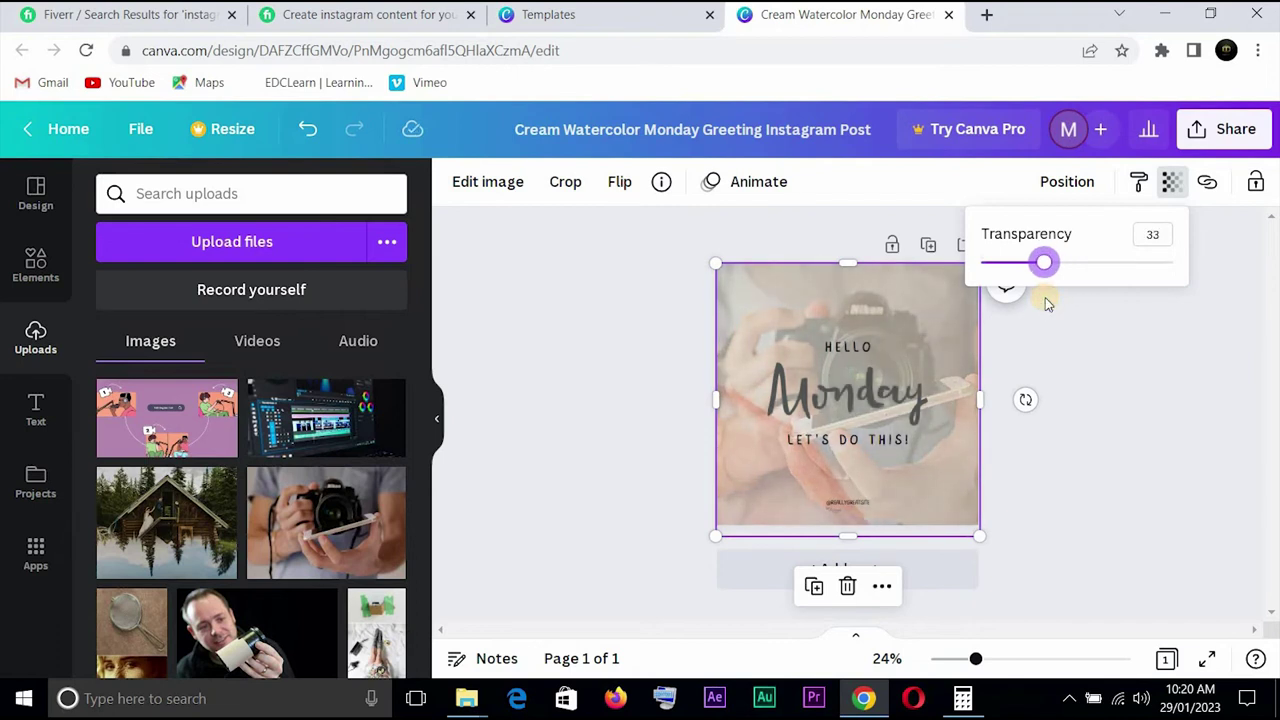
pyautogui.click(1077, 452)
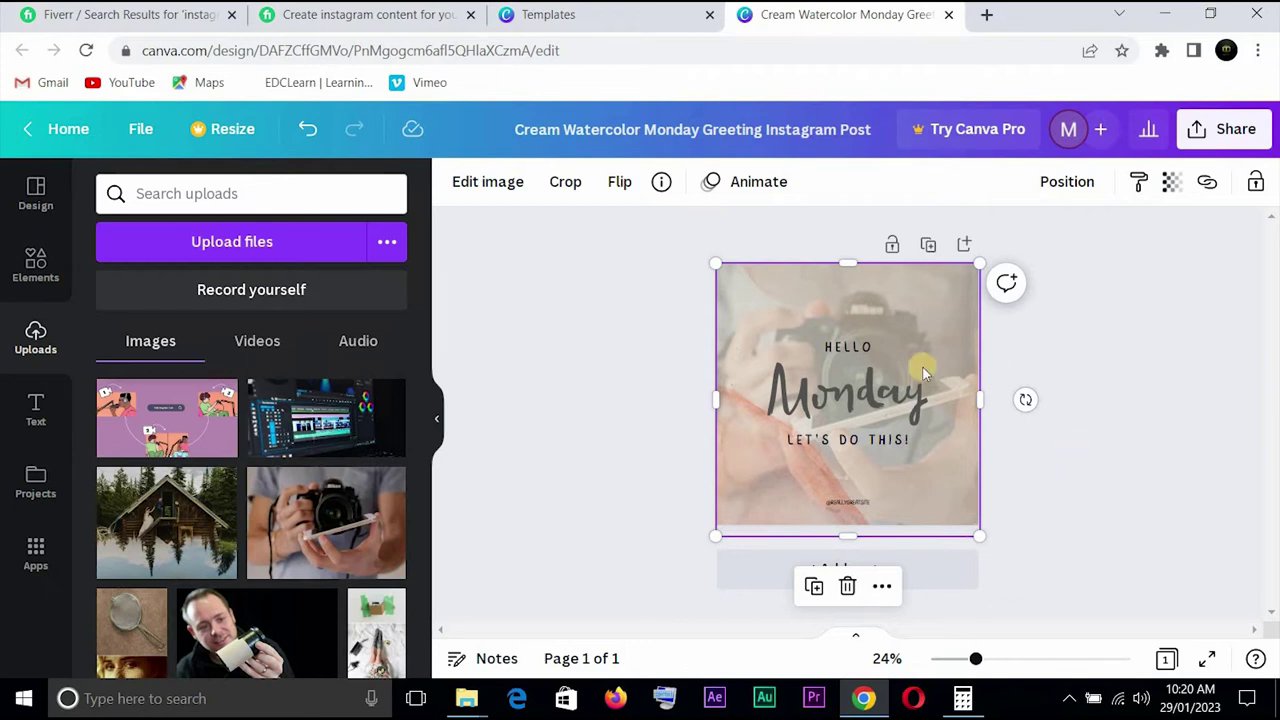
# - Change the font of the "HELLO" text to Lazydog, and look through the other available fonts
pyautogui.click(849, 347)
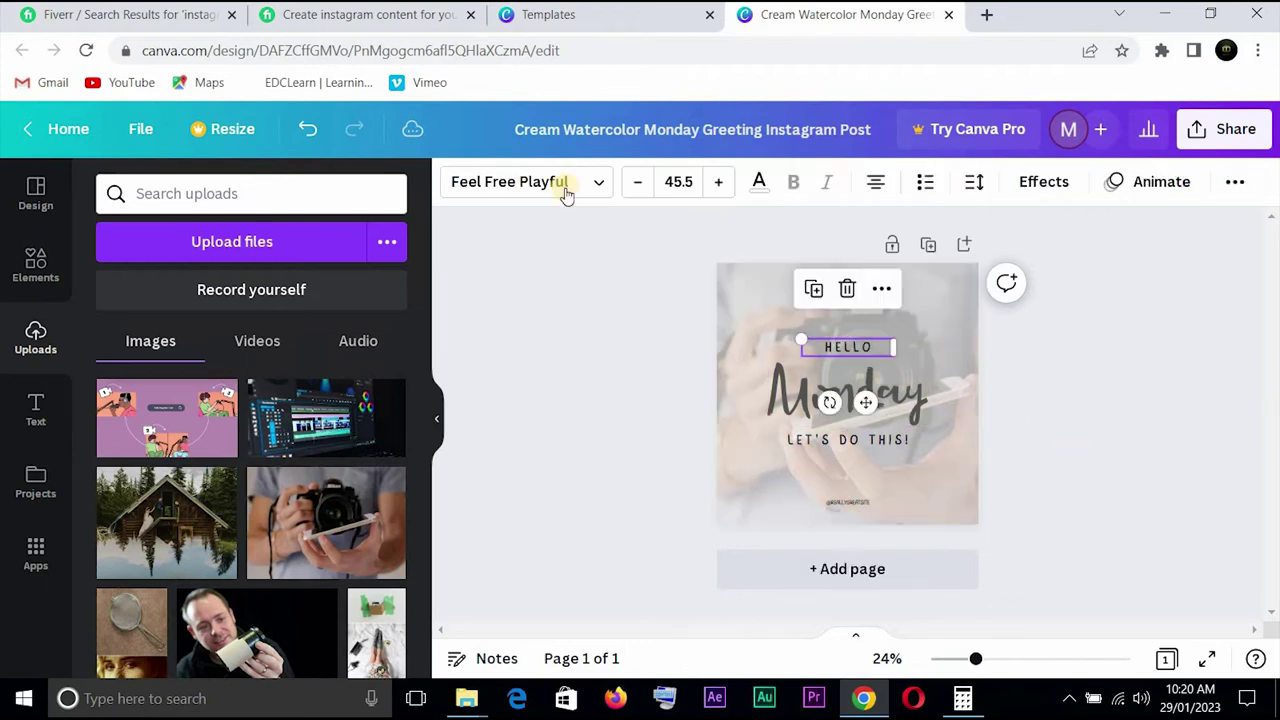
pyautogui.click(598, 182)
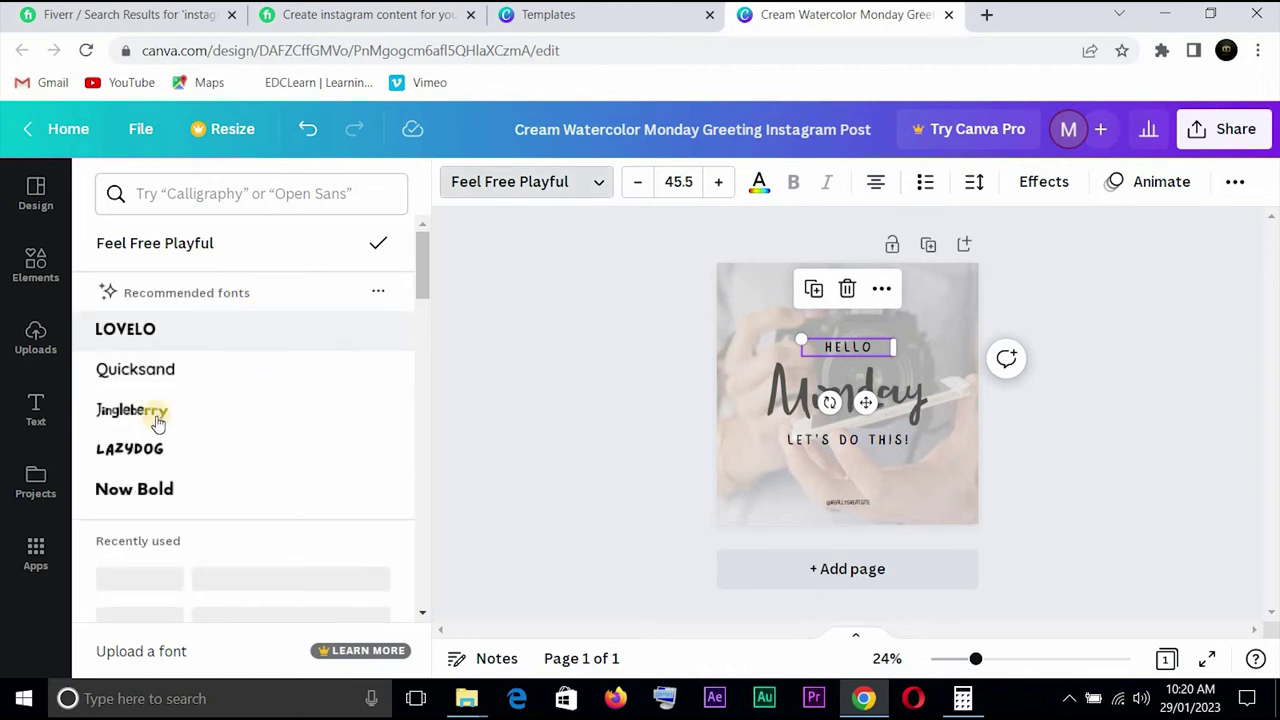
pyautogui.click(148, 411)
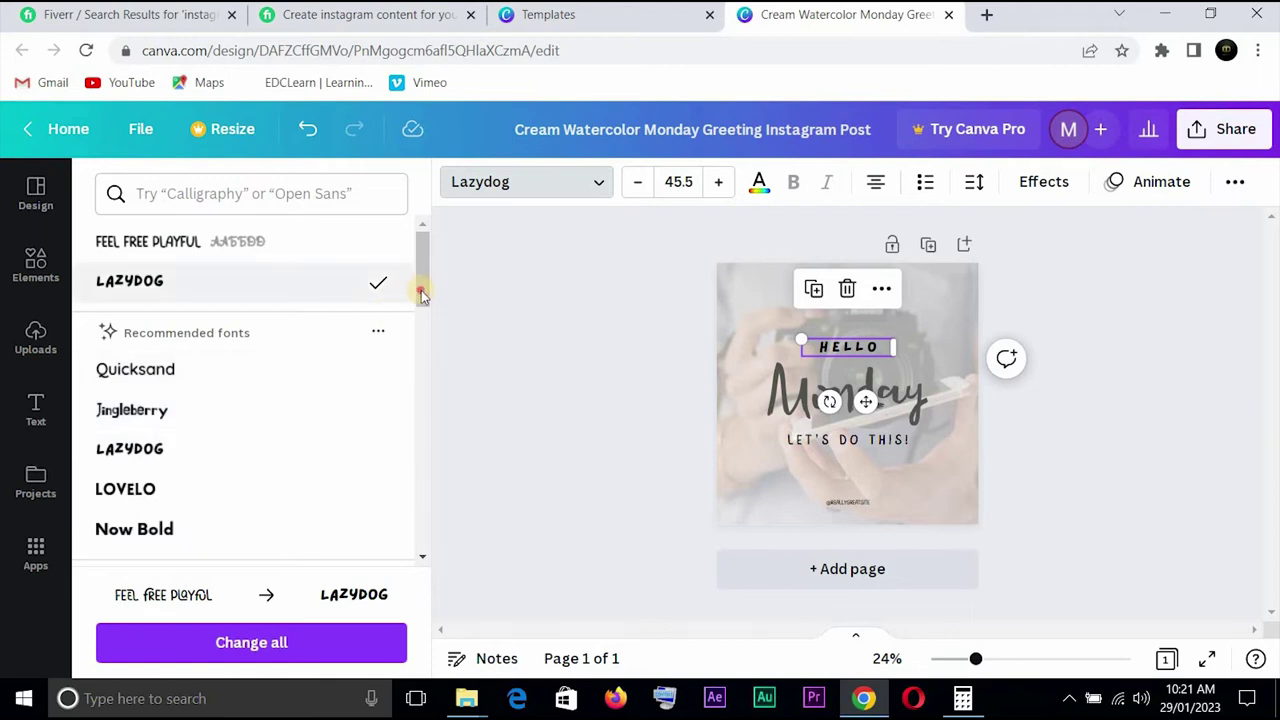
pyautogui.moveTo(421, 286); pyautogui.dragTo(431, 409)
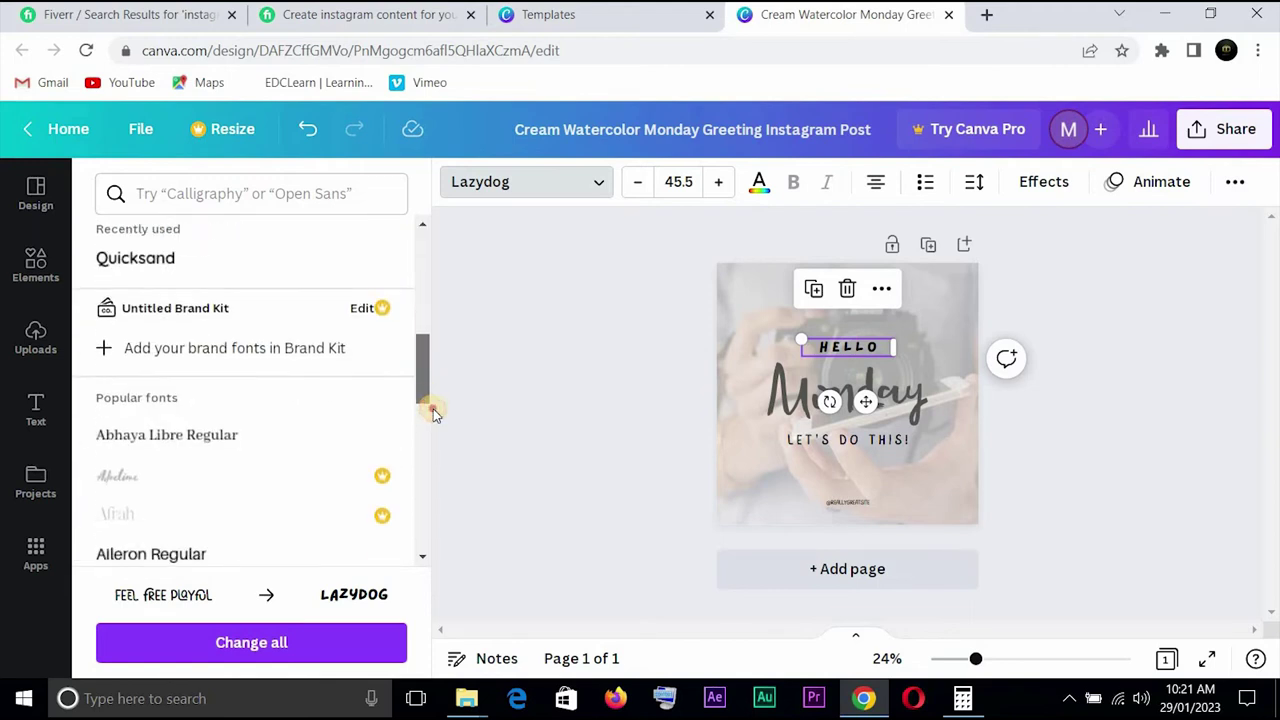
pyautogui.scroll(-1, 391, 449)
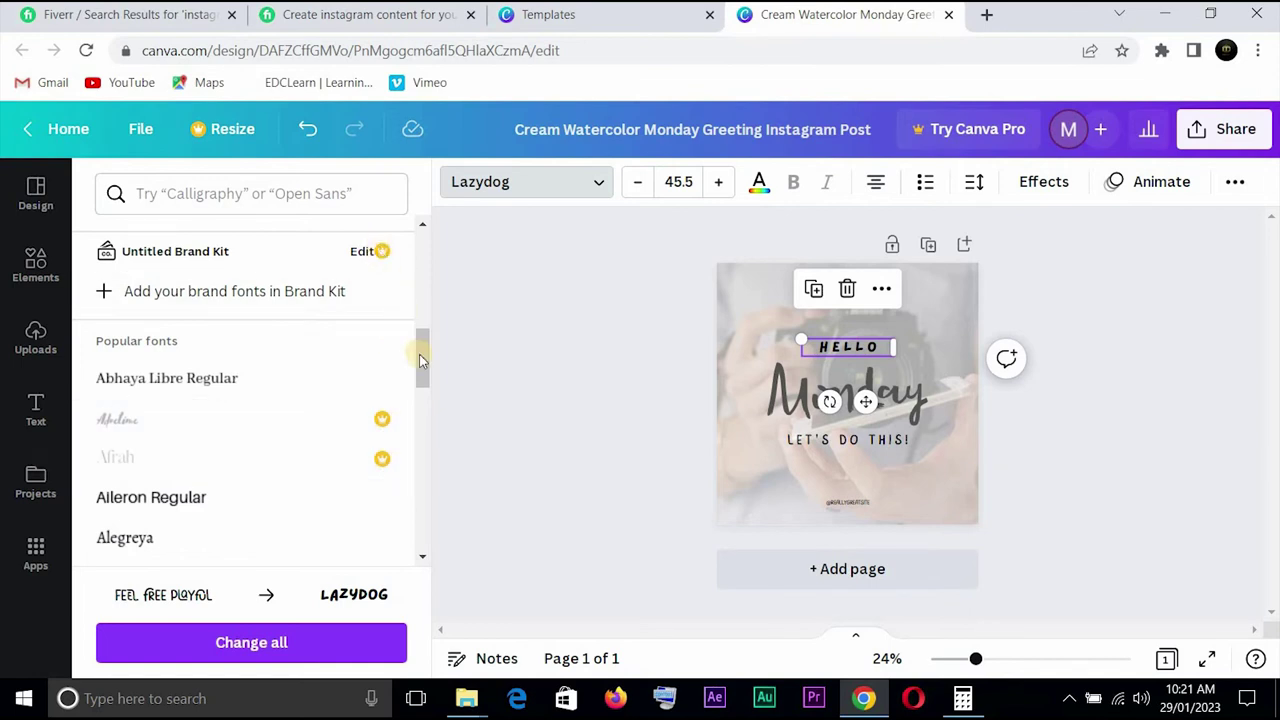
pyautogui.moveTo(426, 383); pyautogui.dragTo(425, 322)
pyautogui.scroll(3, 424, 298)
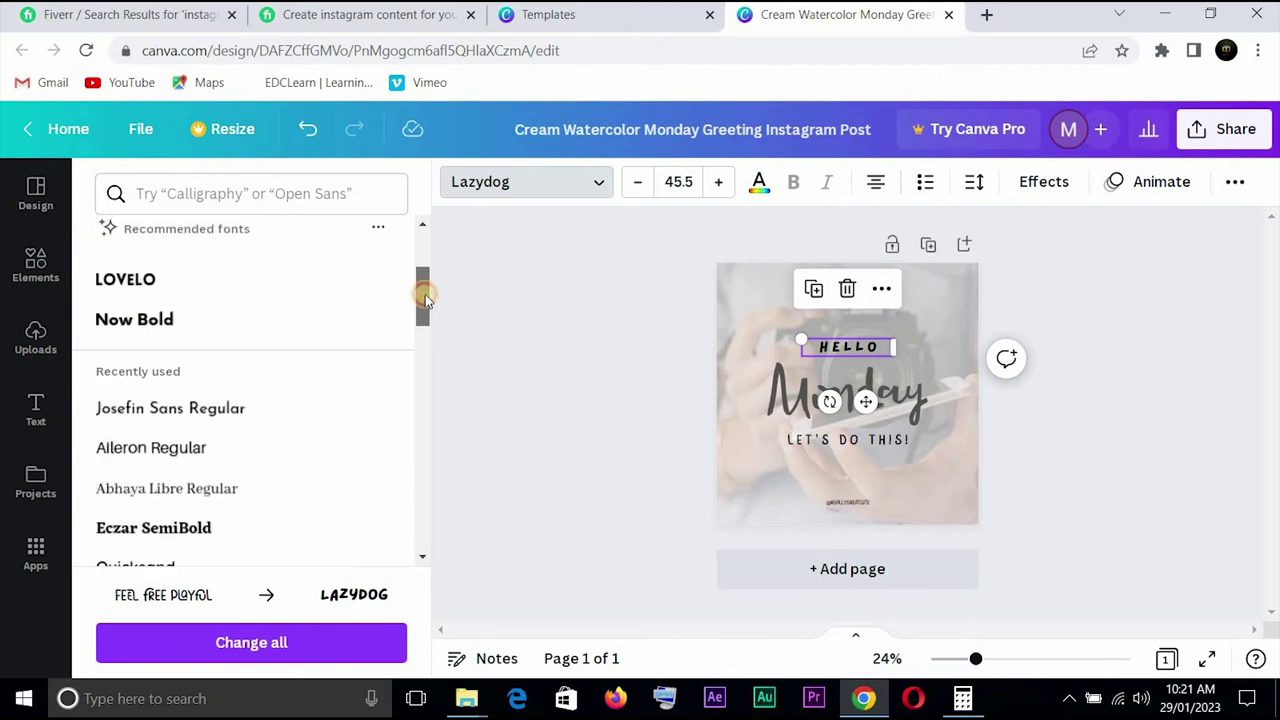
pyautogui.press('Escape')
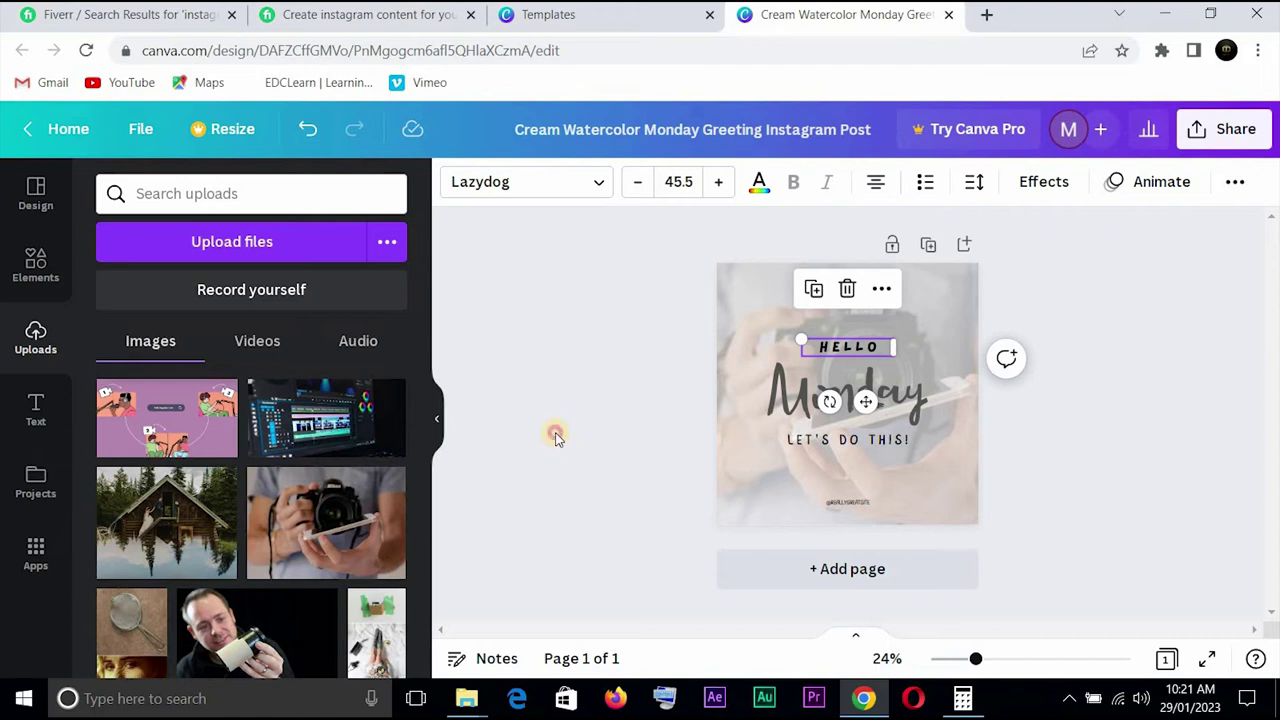
pyautogui.click(679, 371)
pyautogui.click(732, 388)
pyautogui.click(805, 353)
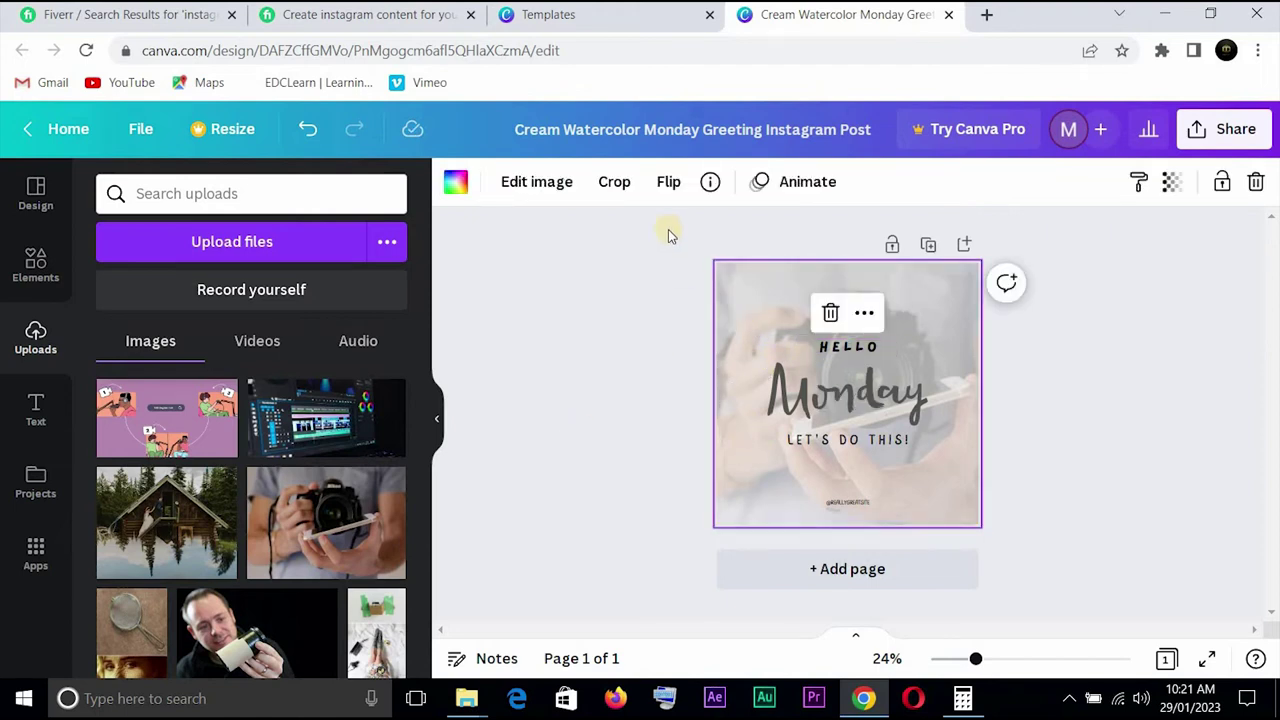
# - Preview the Fade, Wipe, Pop and Breathe text animations on the "HELLO" text
pyautogui.click(834, 350)
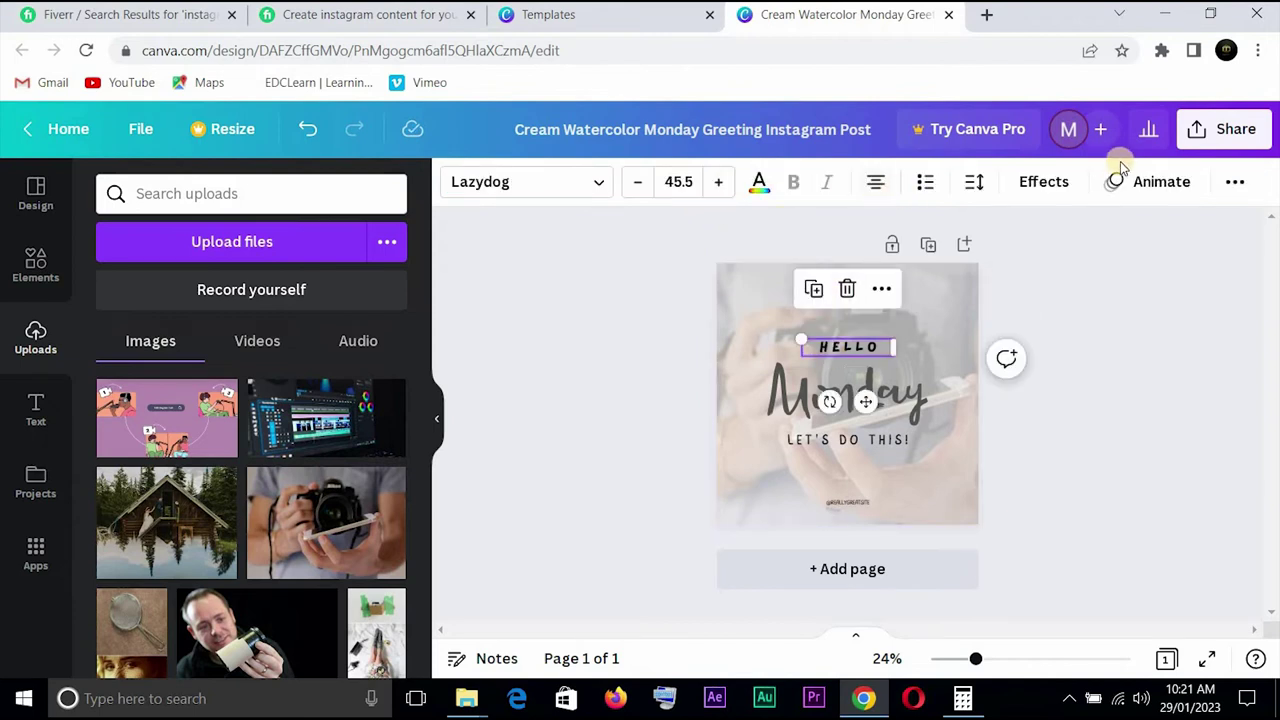
pyautogui.click(1130, 181)
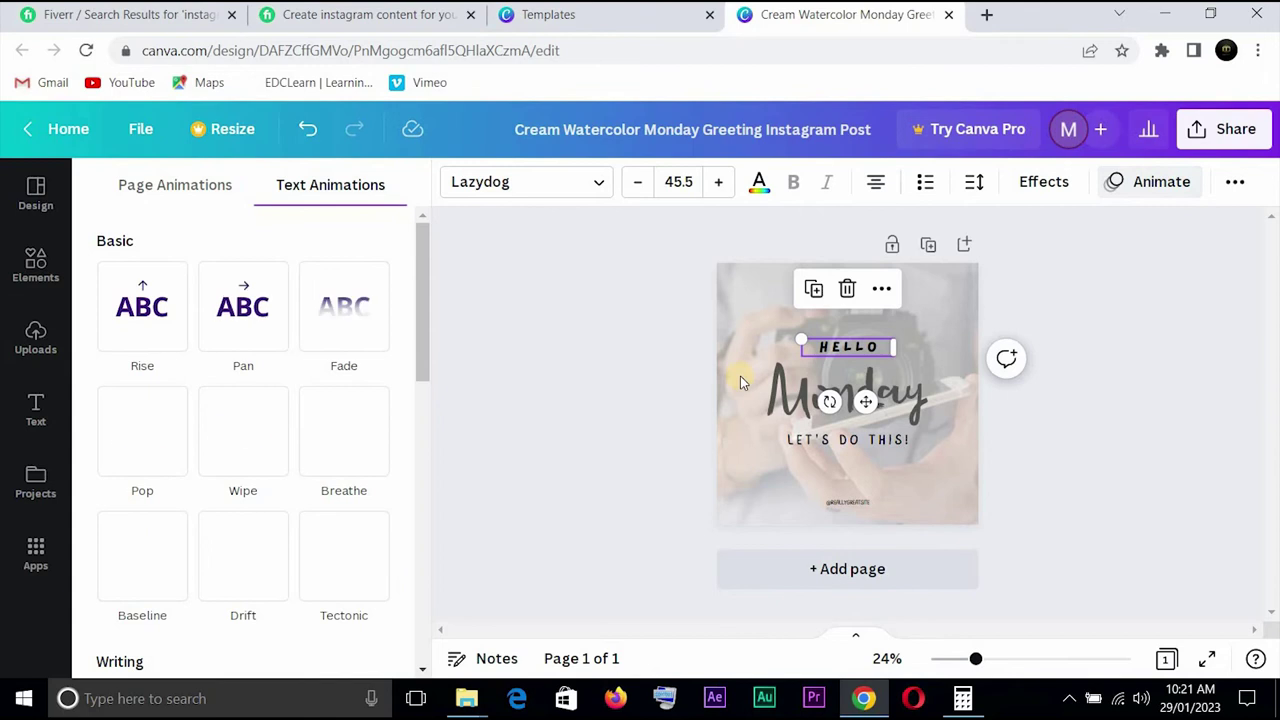
pyautogui.click(356, 310)
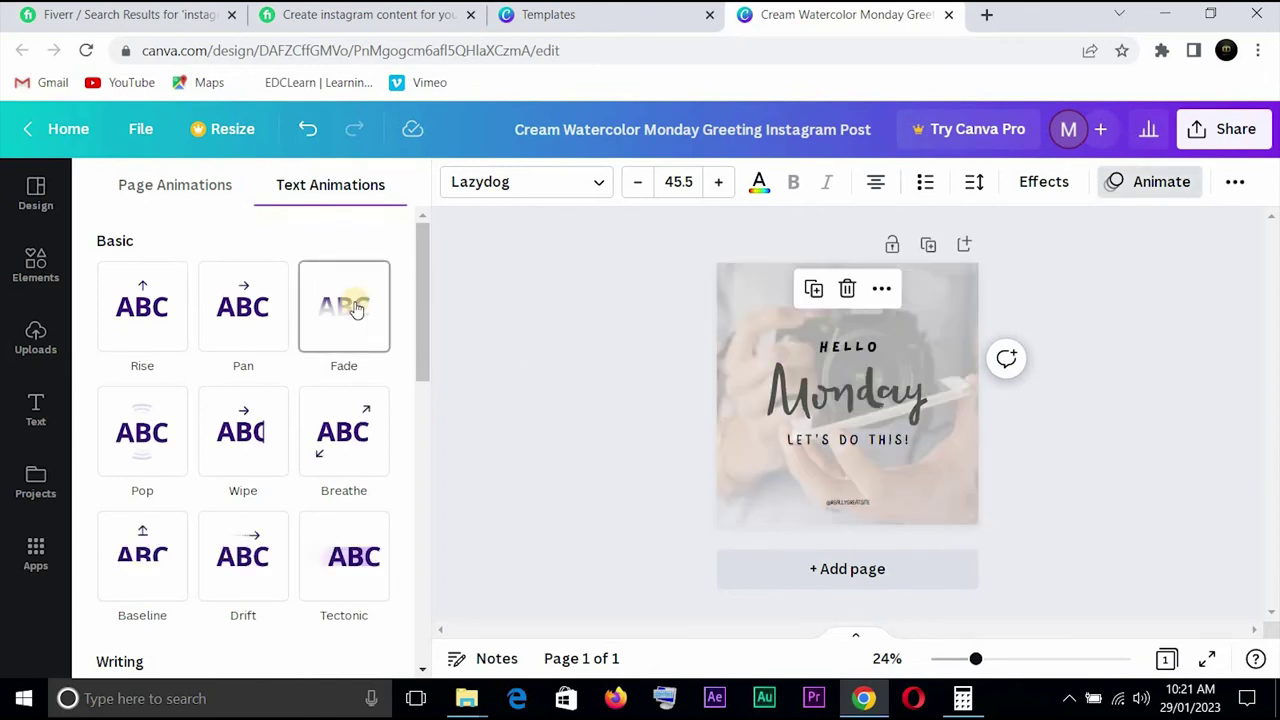
pyautogui.click(264, 433)
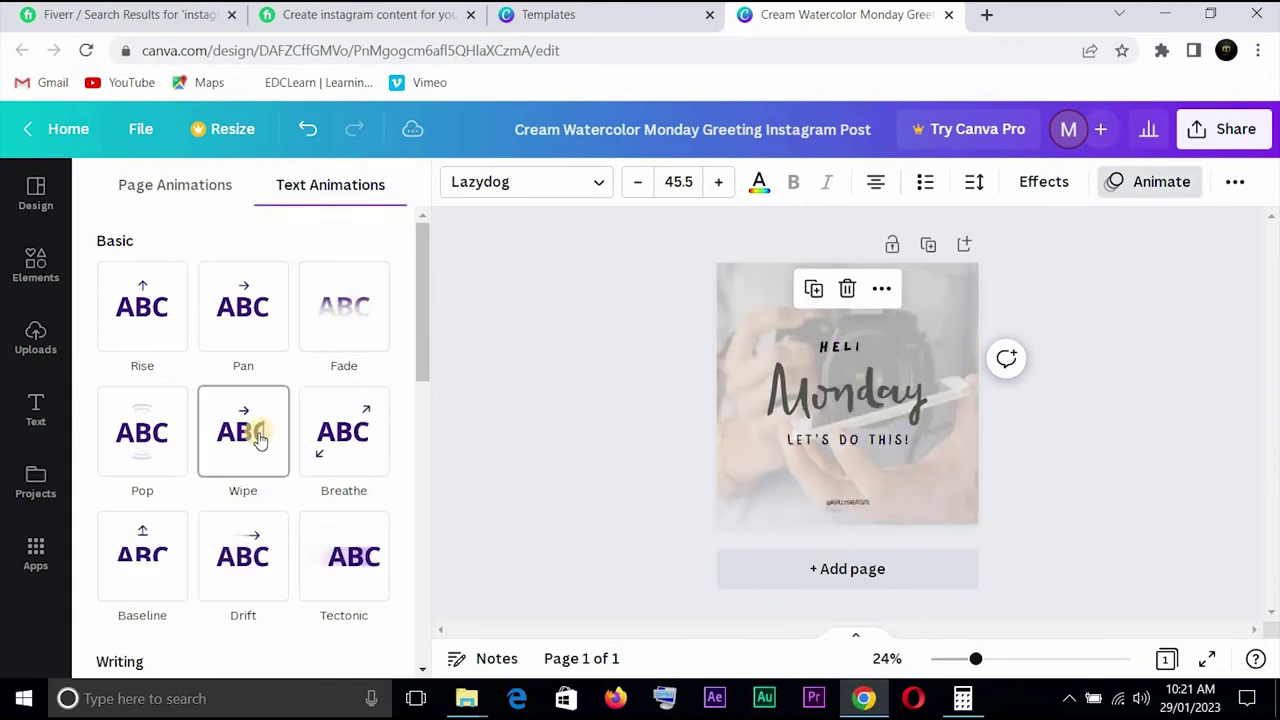
pyautogui.click(133, 435)
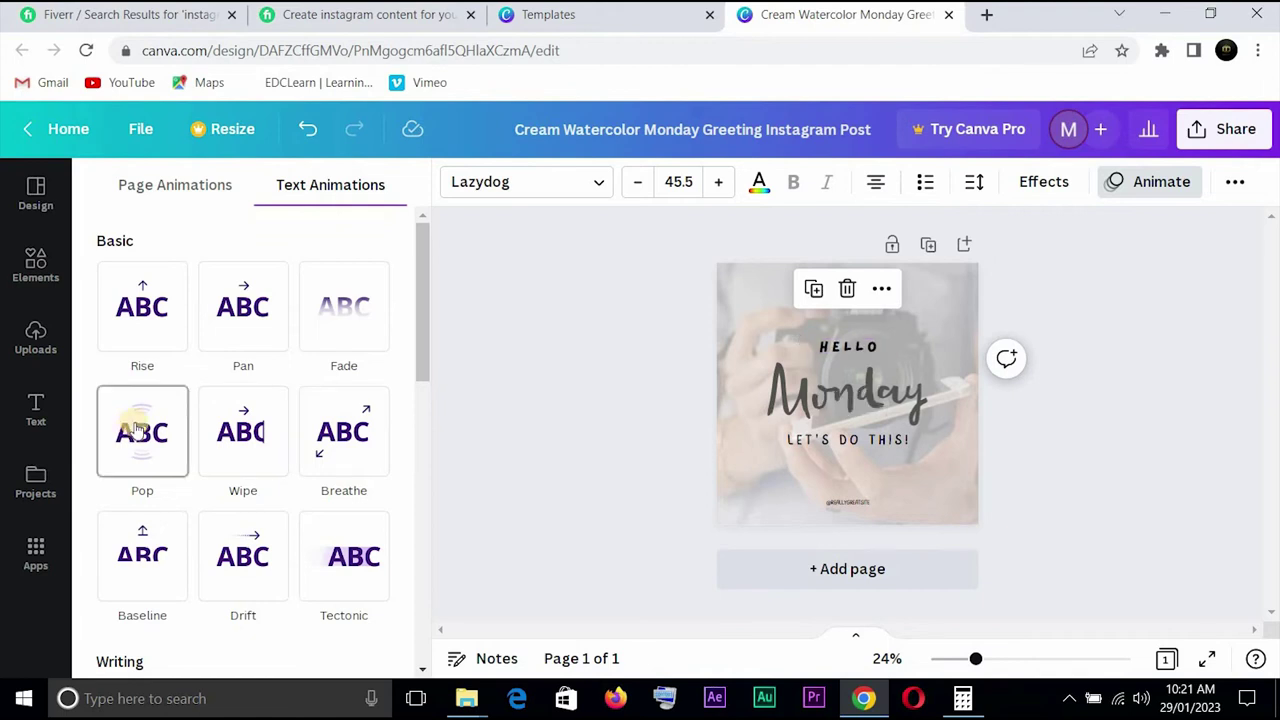
pyautogui.click(337, 423)
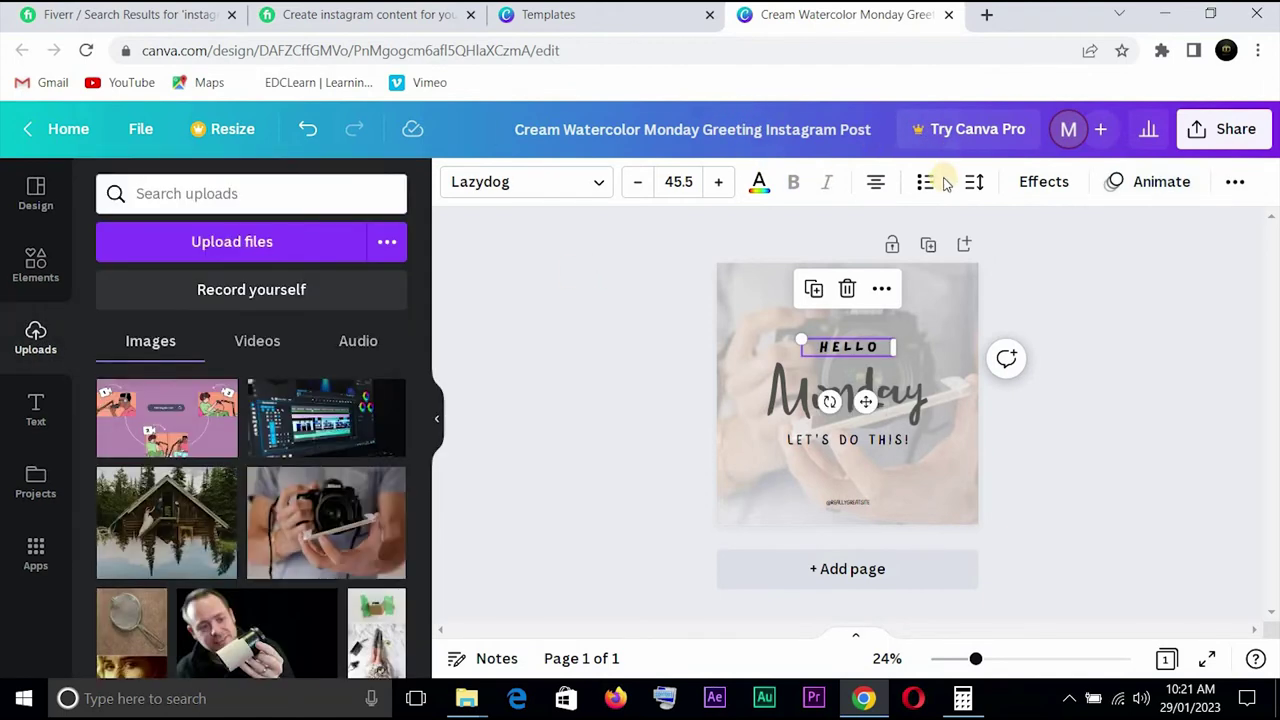
# - Try a violet text color on the "HELLO" text and undo it
pyautogui.click(975, 183)
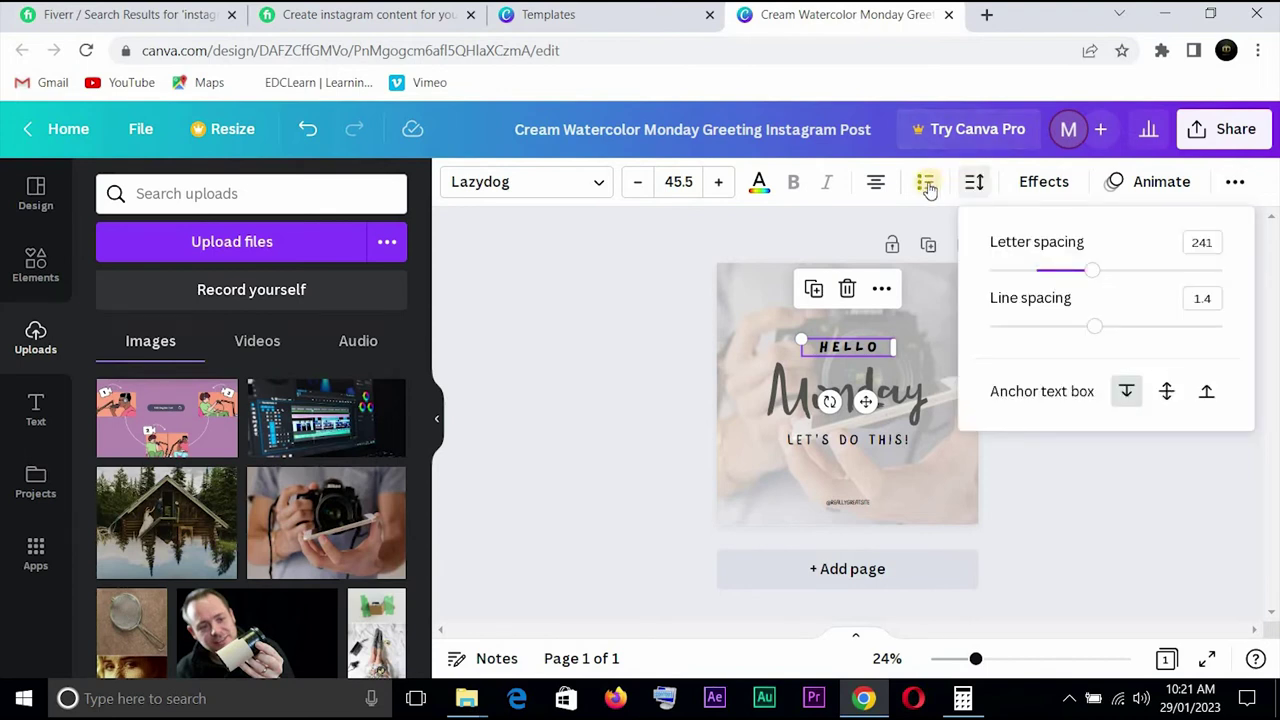
pyautogui.click(760, 183)
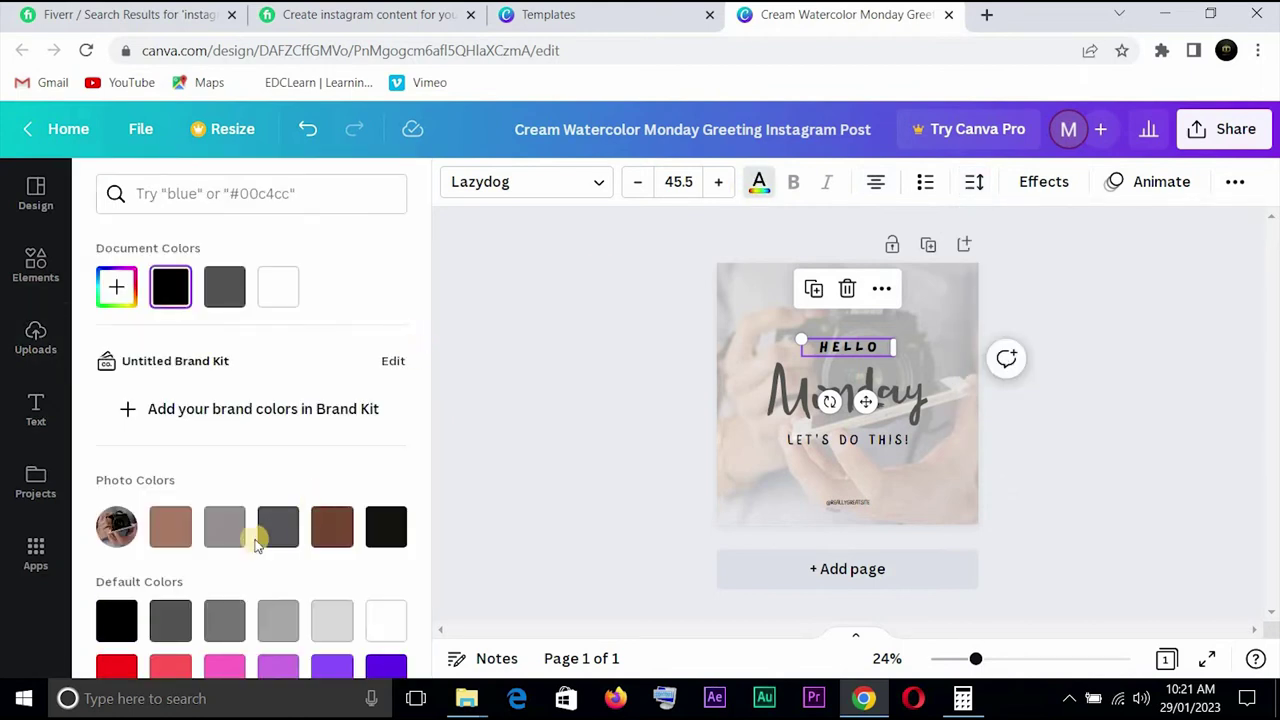
pyautogui.click(388, 665)
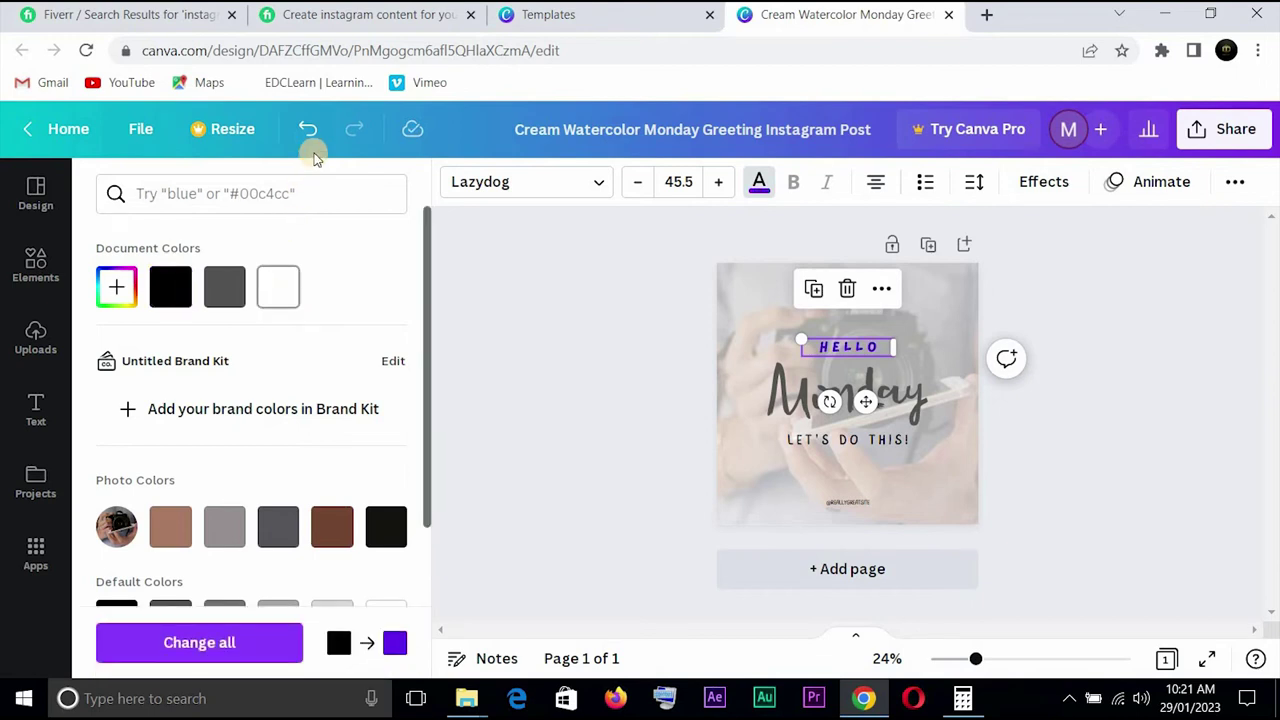
pyautogui.click(308, 131)
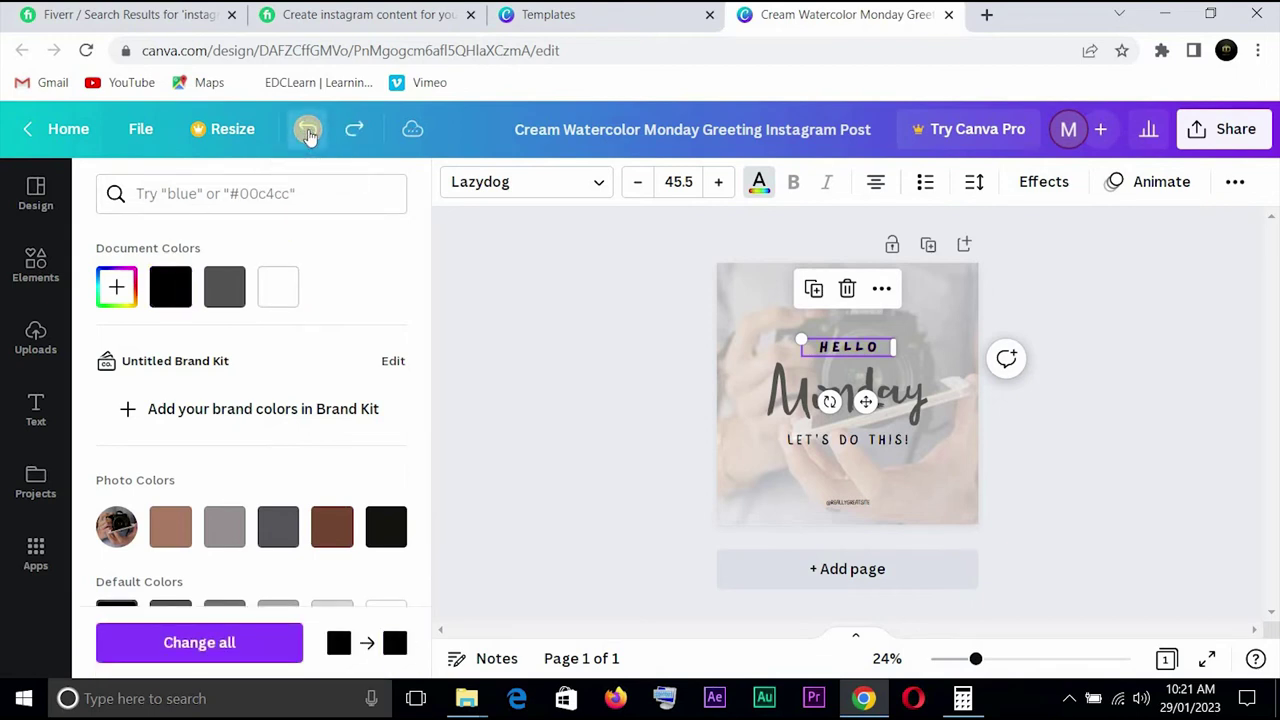
# - Set the font size of the "HELLO" text to 49.5
pyautogui.click(513, 353)
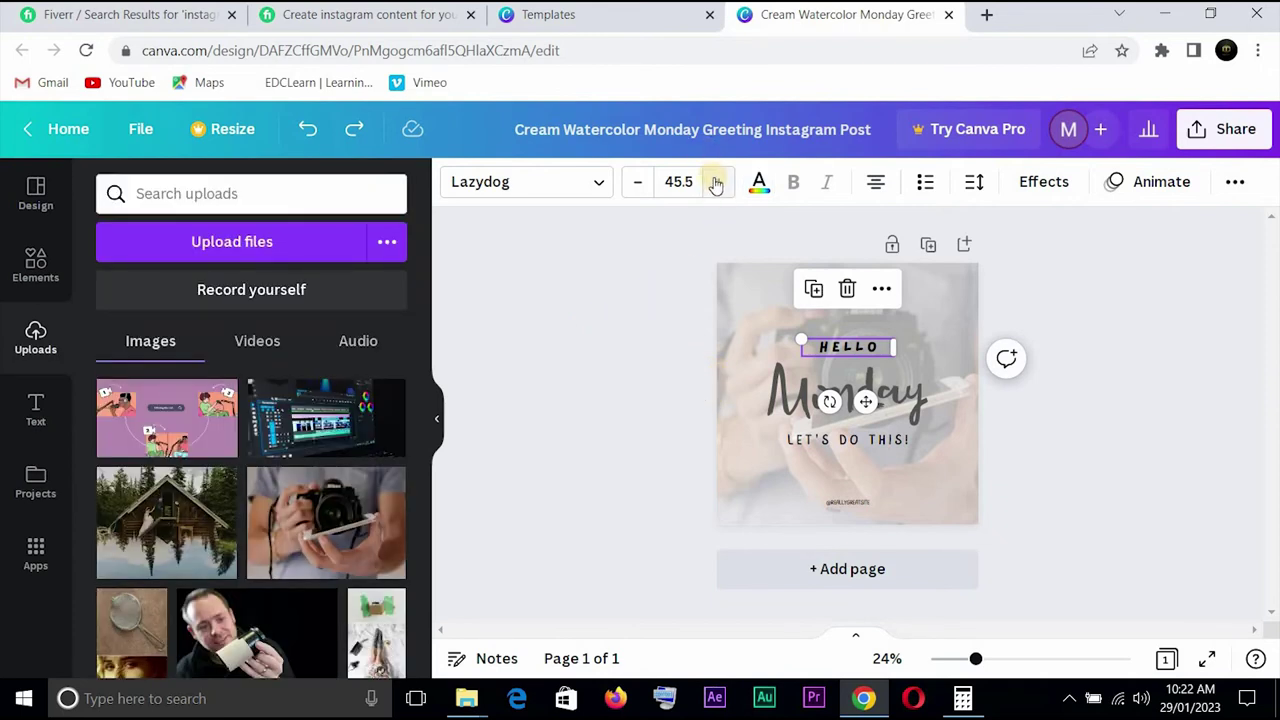
pyautogui.moveTo(719, 186); pyautogui.dragTo(642, 190)
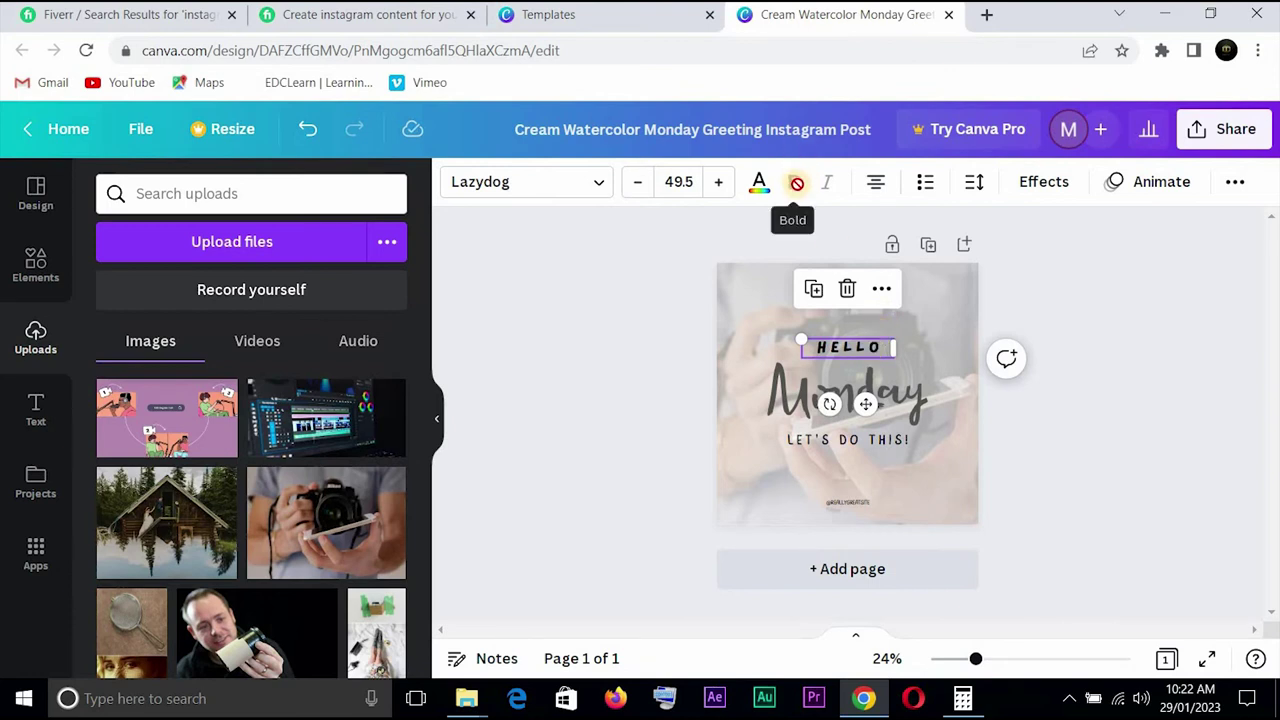
# - Set the "LET'S DO THIS!" text in bold Eczar SemiBold, comparing it with Quicksand
pyautogui.click(840, 442)
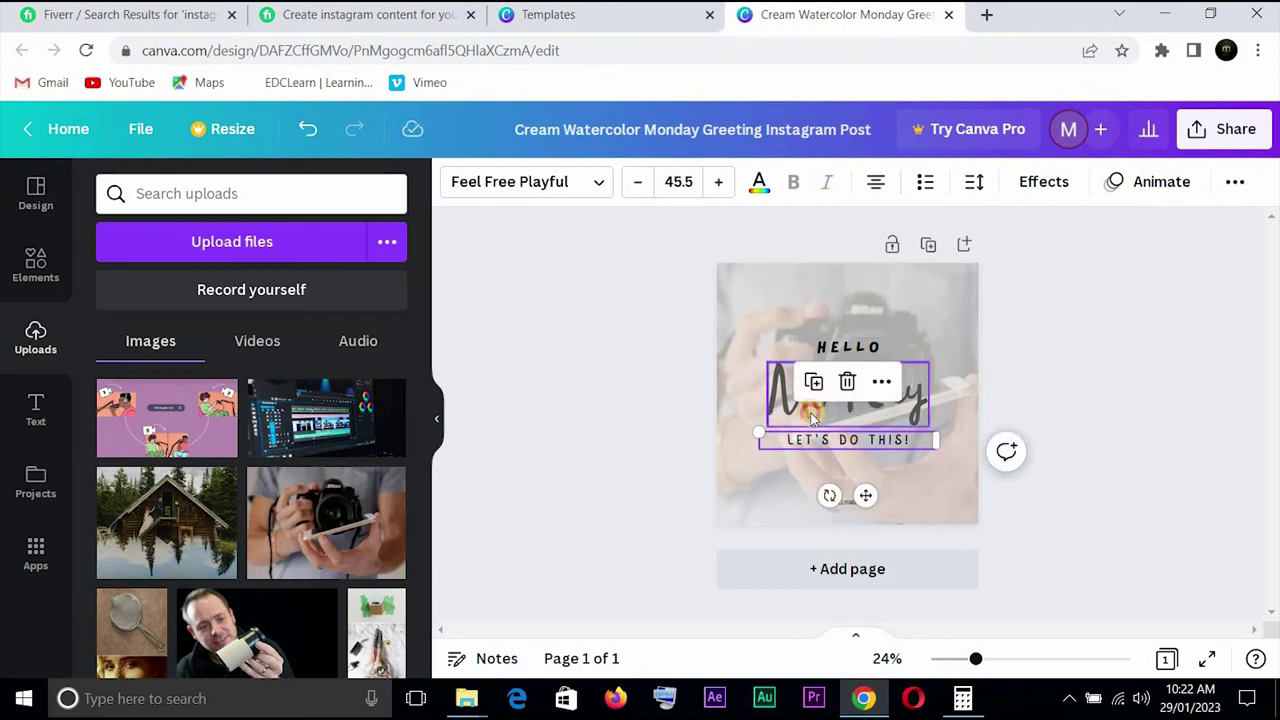
pyautogui.click(813, 418)
pyautogui.click(813, 432)
pyautogui.click(600, 186)
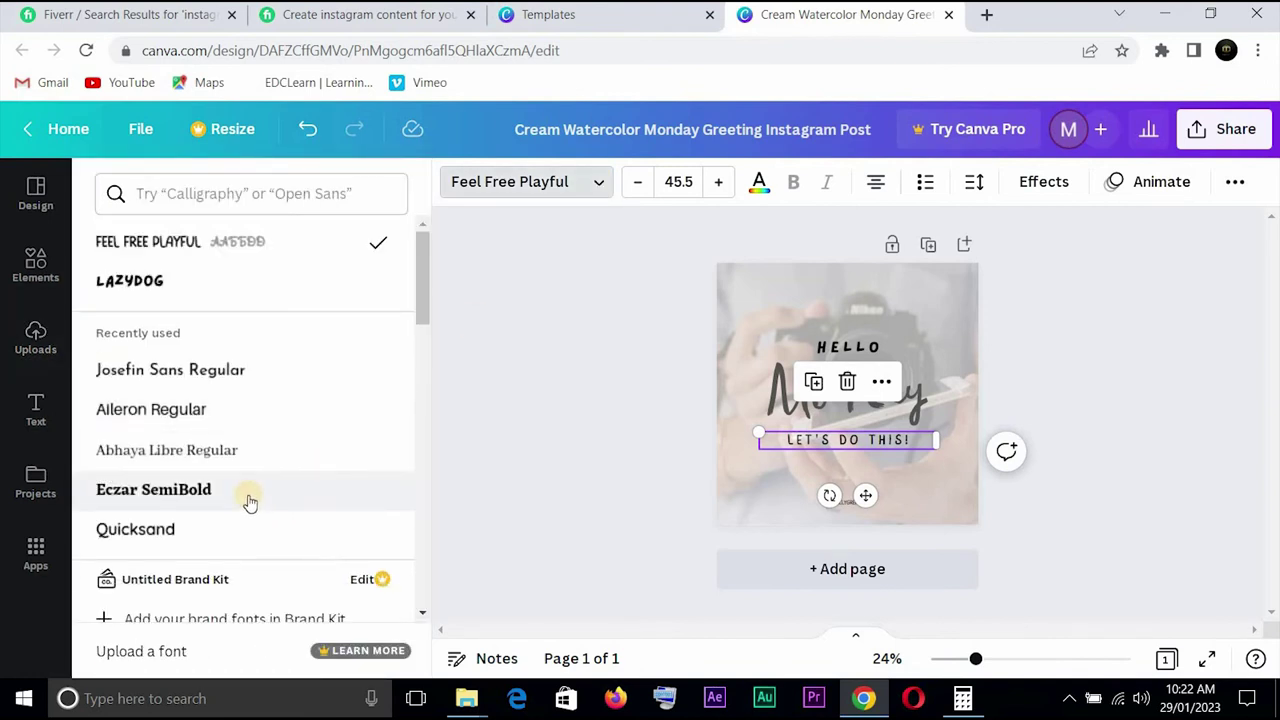
pyautogui.click(249, 500)
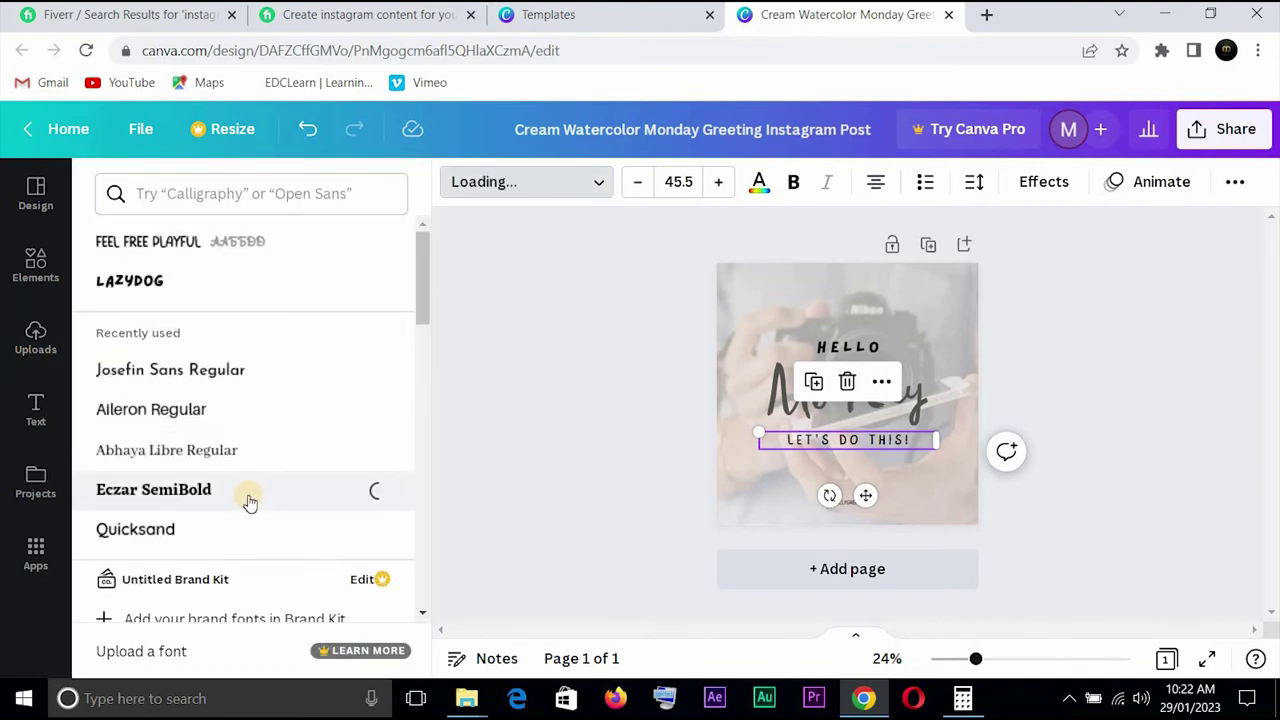
pyautogui.click(795, 184)
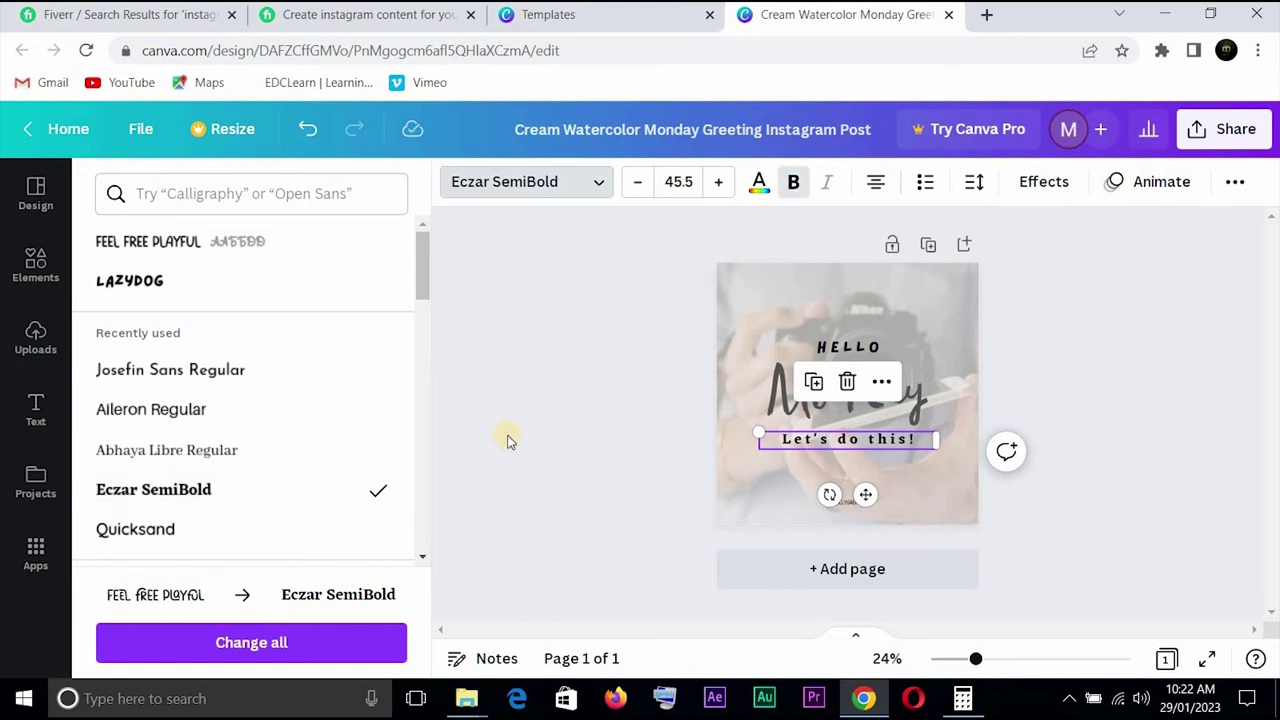
pyautogui.click(130, 530)
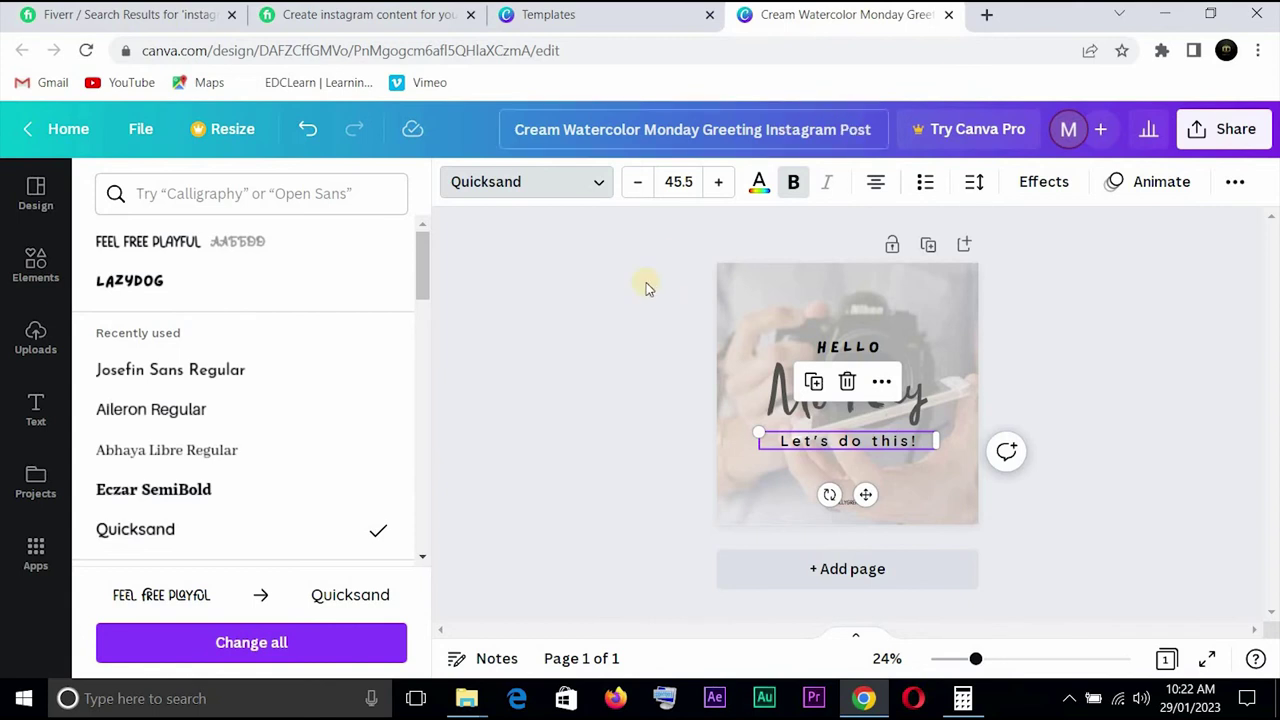
pyautogui.click(209, 500)
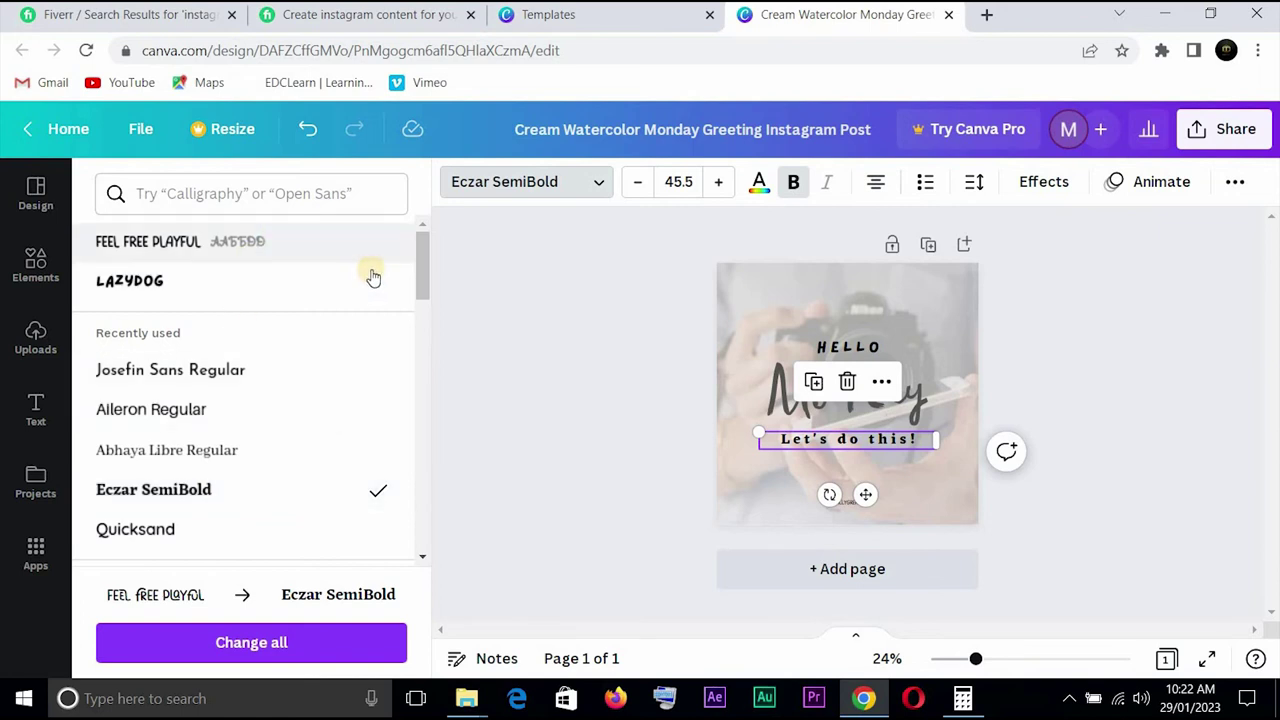
# - Search the elements library for "camera icon" and browse the results
pyautogui.click(40, 264)
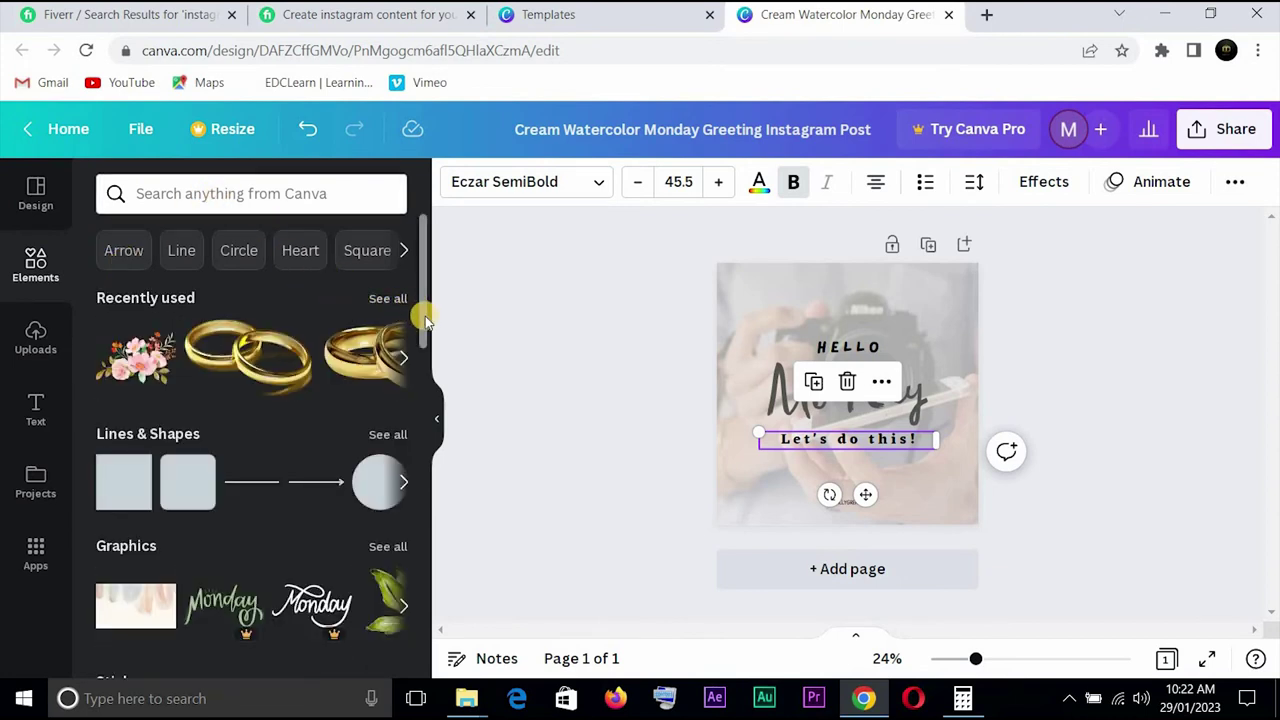
pyautogui.moveTo(422, 370); pyautogui.dragTo(423, 486)
pyautogui.moveTo(421, 437); pyautogui.dragTo(277, 222)
pyautogui.click(272, 202)
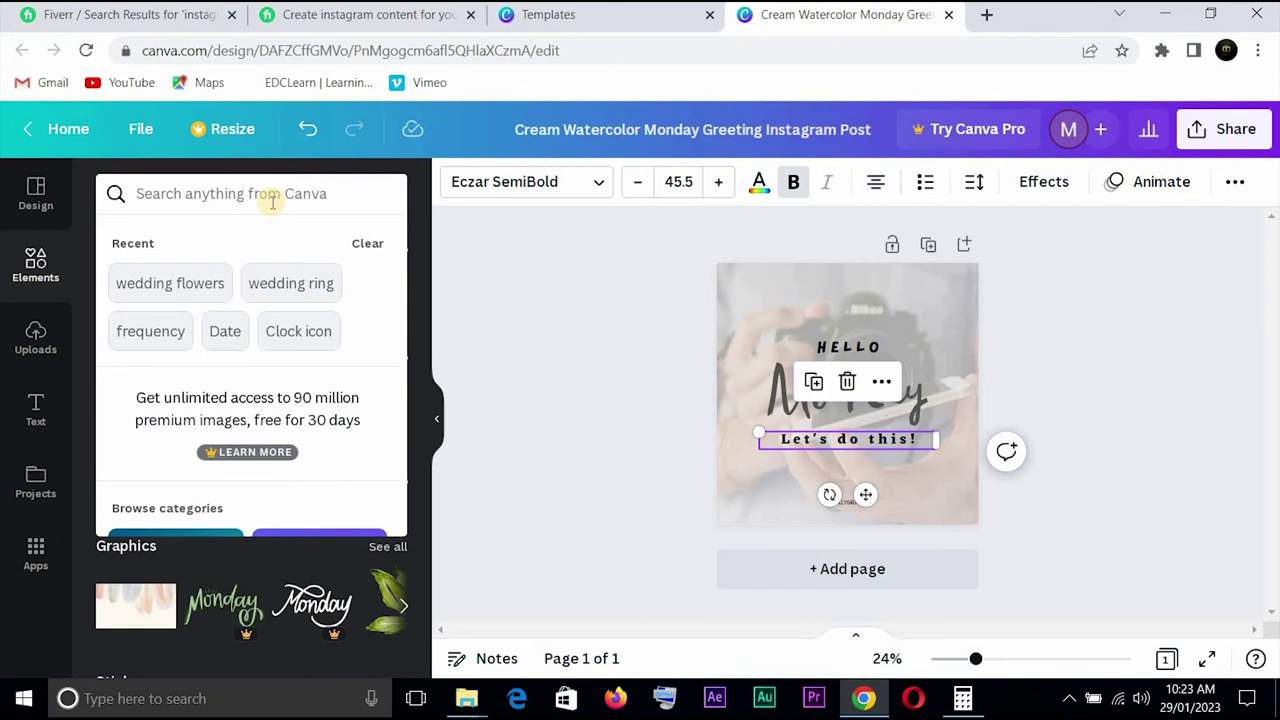
pyautogui.write('ca')
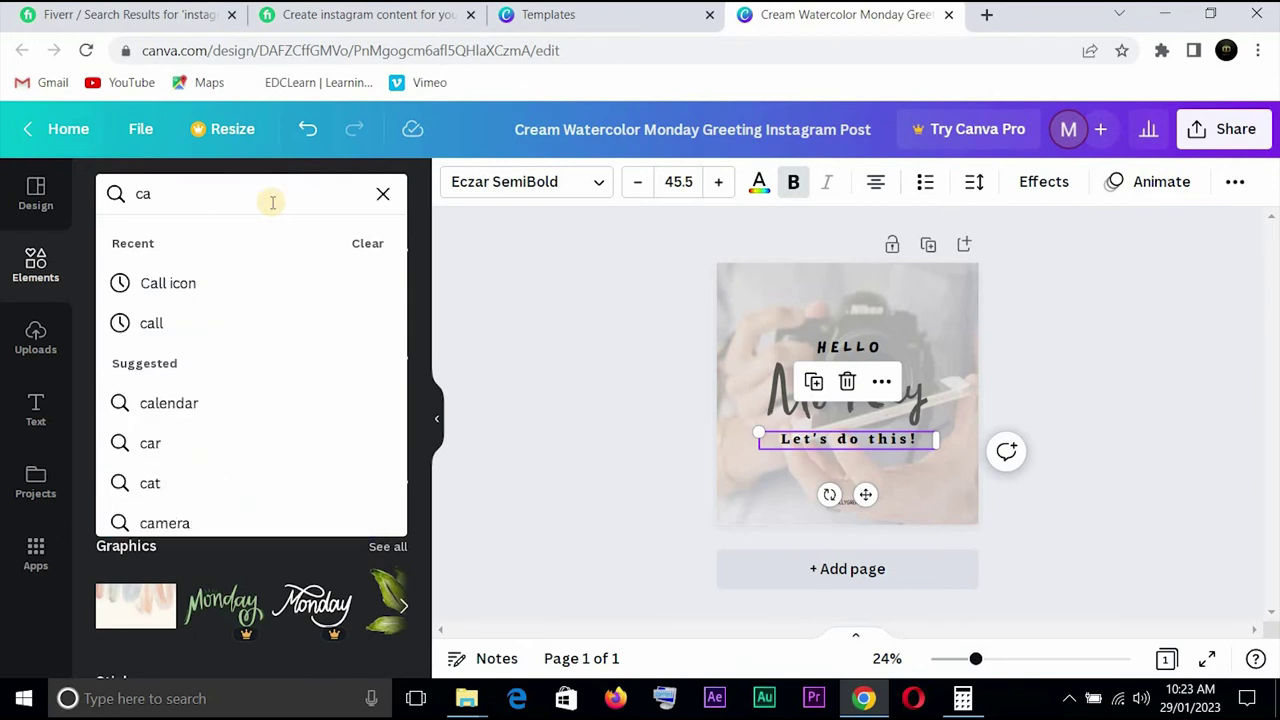
pyautogui.write('mera')
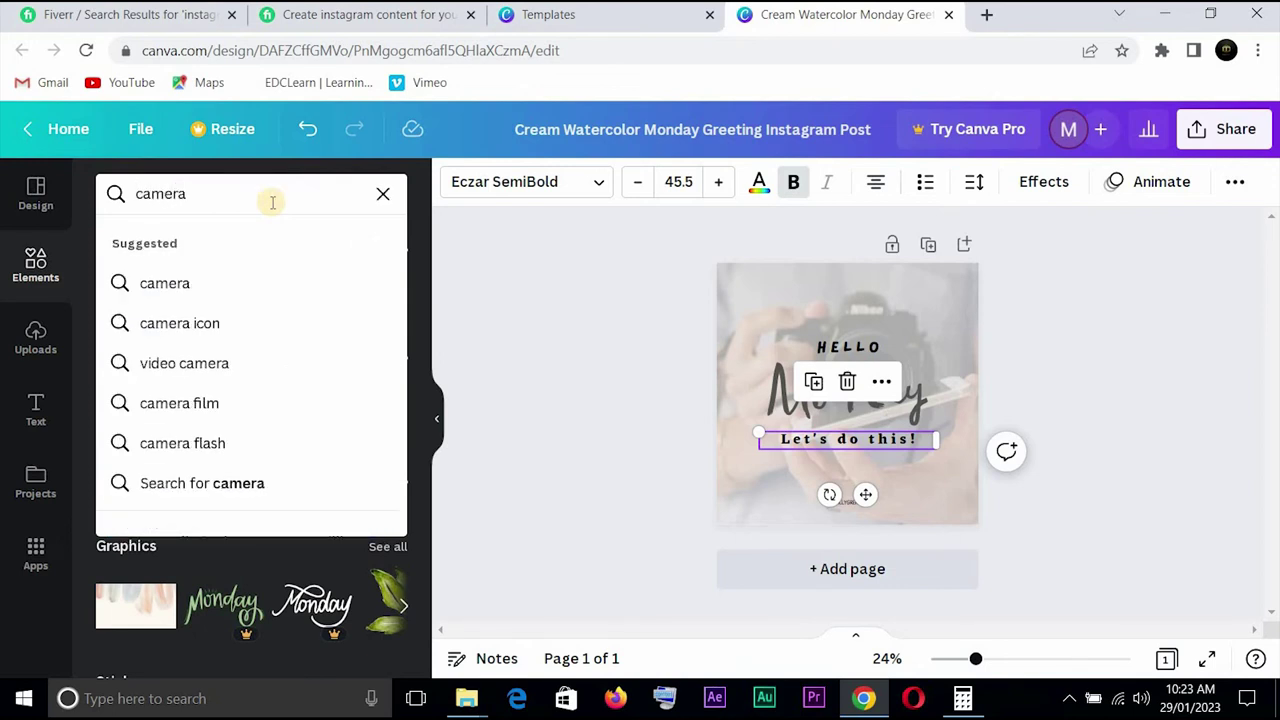
pyautogui.click(241, 322)
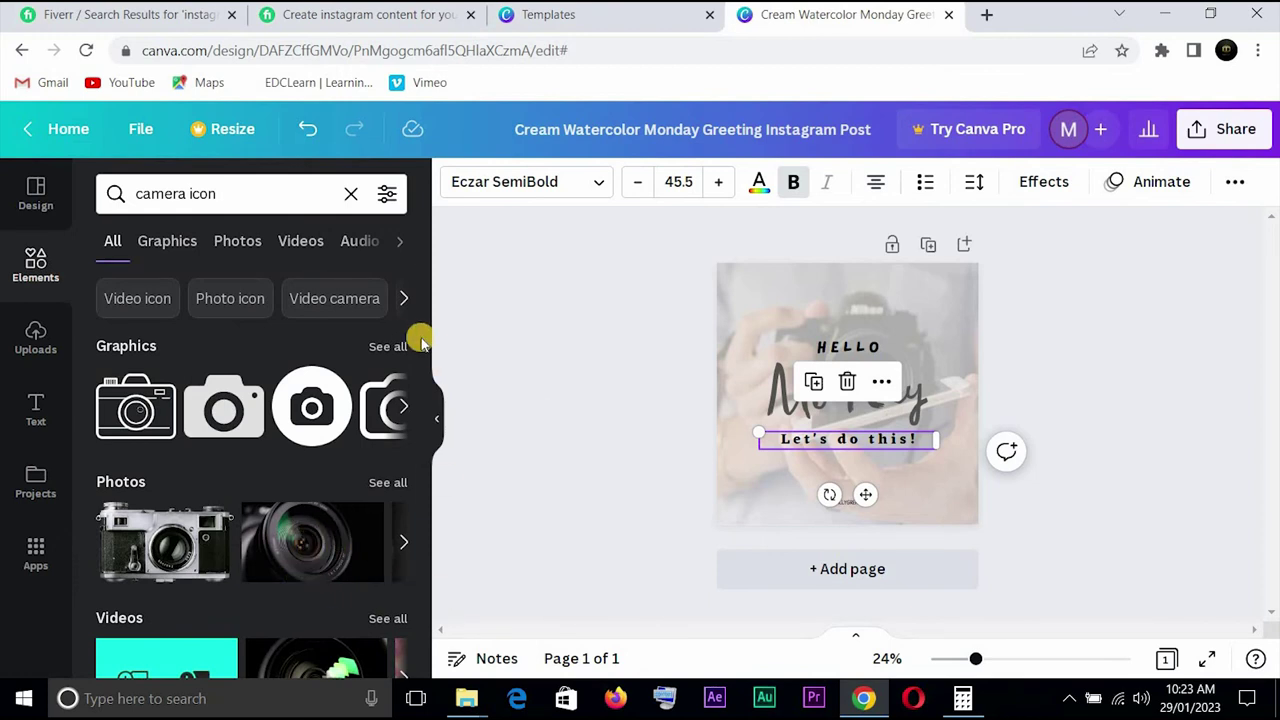
pyautogui.moveTo(426, 385); pyautogui.dragTo(443, 660)
# - Search the elements library for "money" and add the photo of fanned dollar bills to the page
pyautogui.click(251, 197)
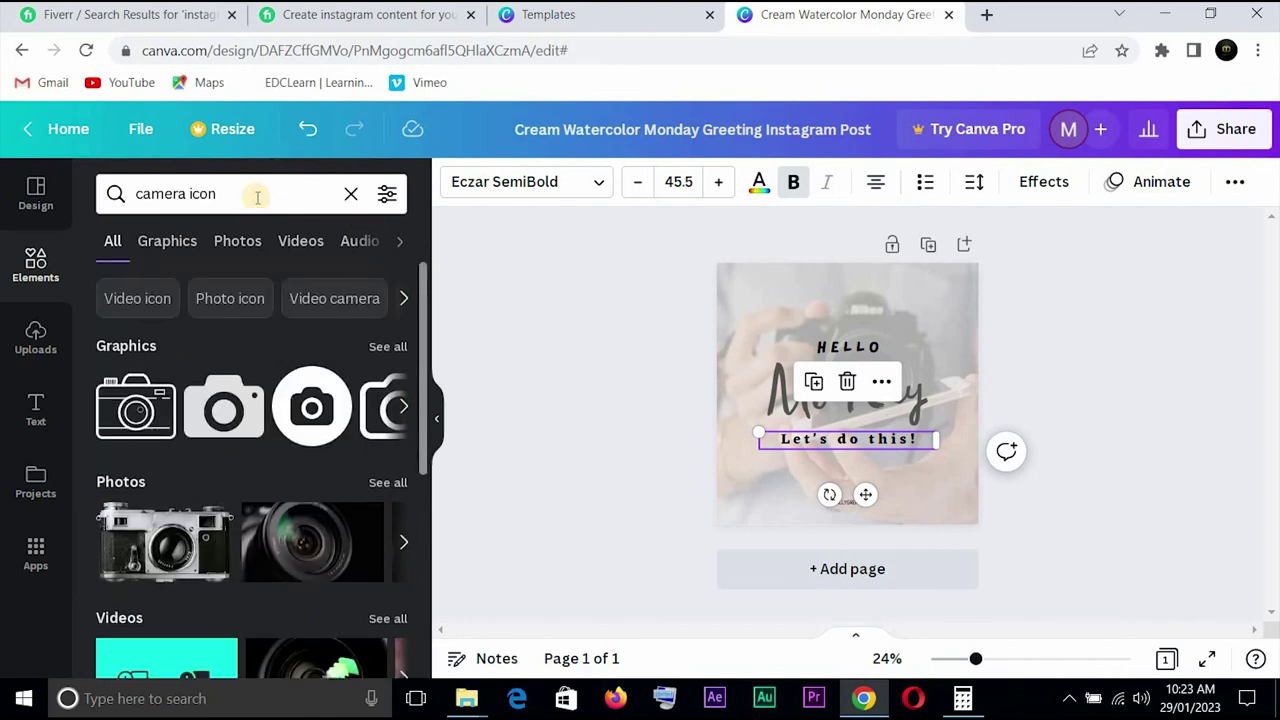
pyautogui.hotkey('ctrl', 'a')
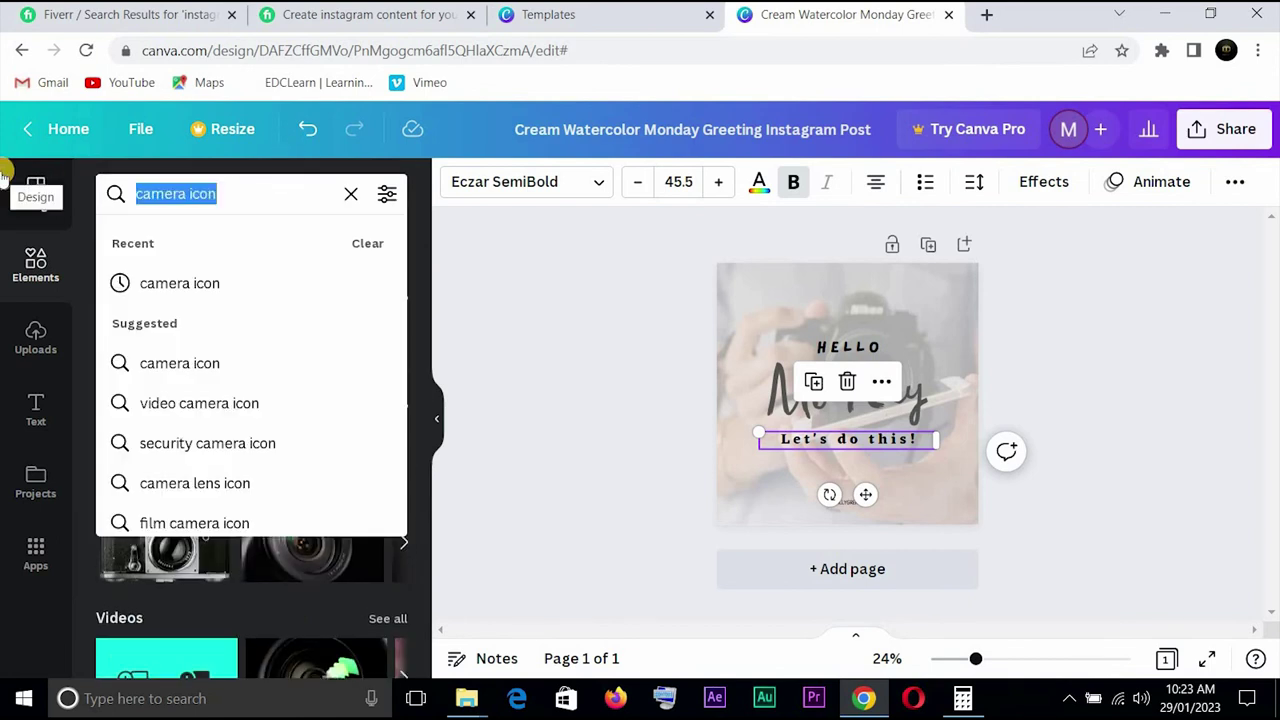
pyautogui.write('money')
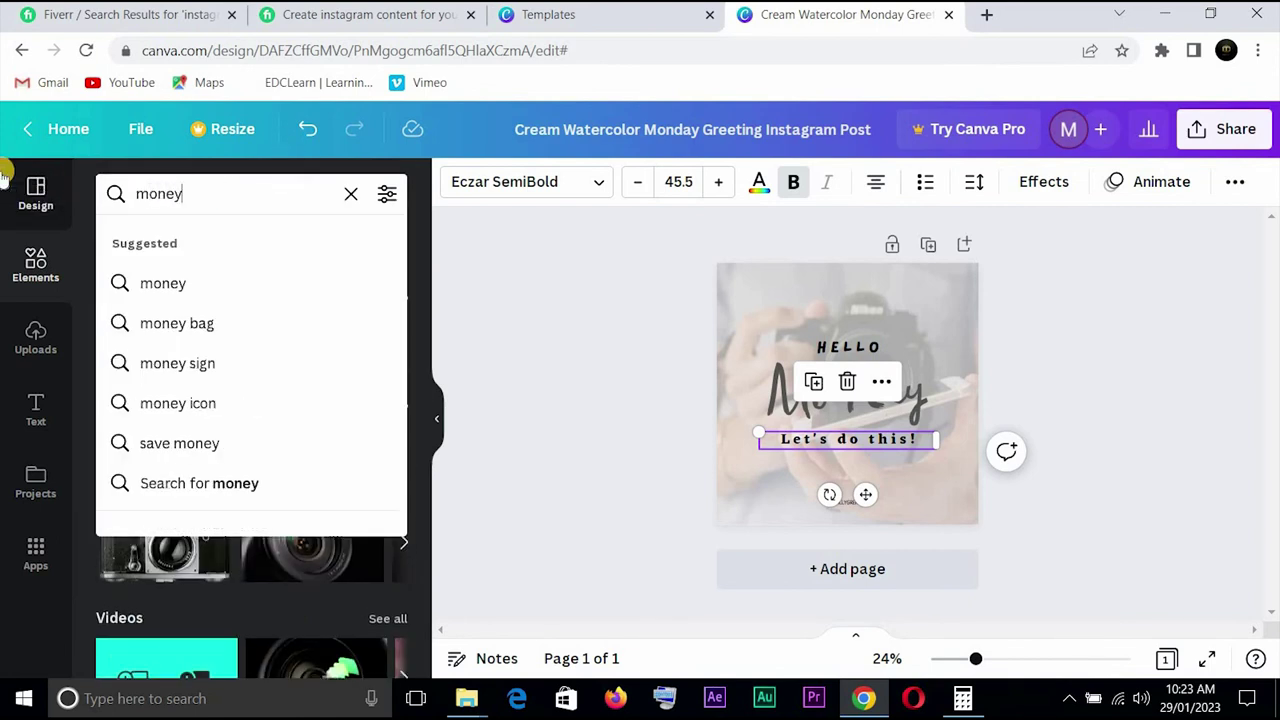
pyautogui.press('Return')
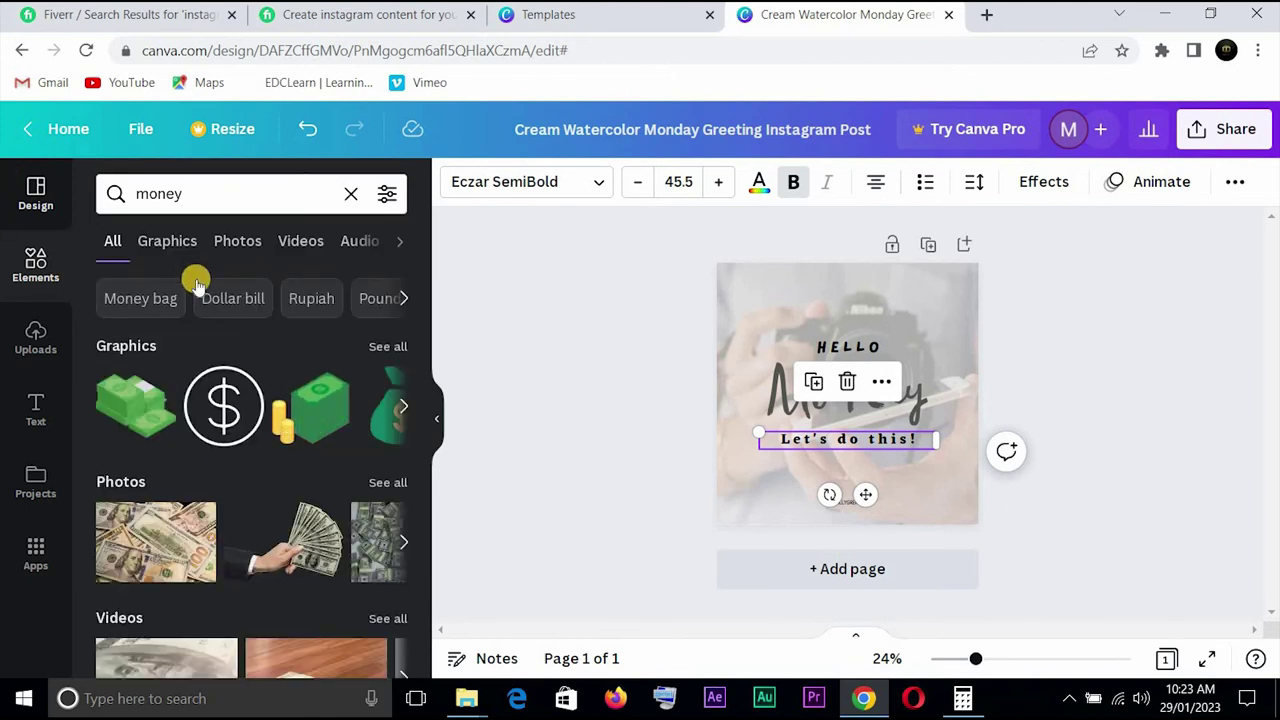
pyautogui.click(399, 409)
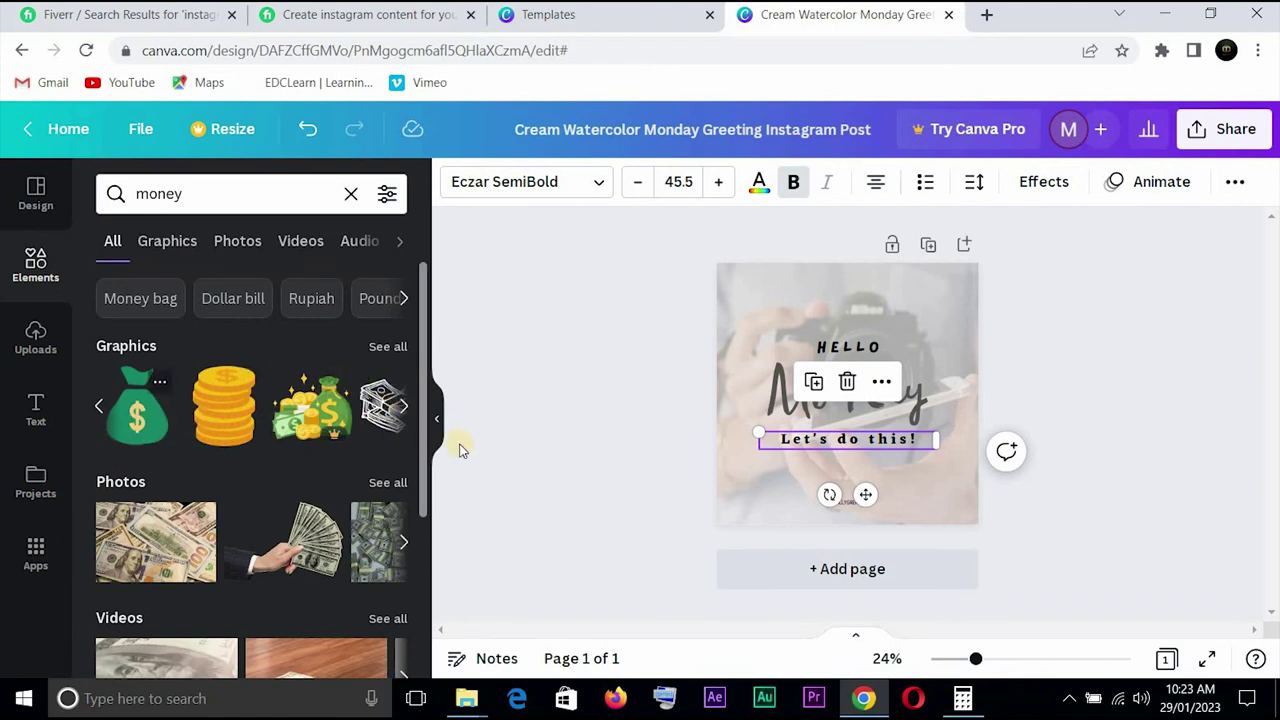
pyautogui.moveTo(446, 509); pyautogui.dragTo(434, 403)
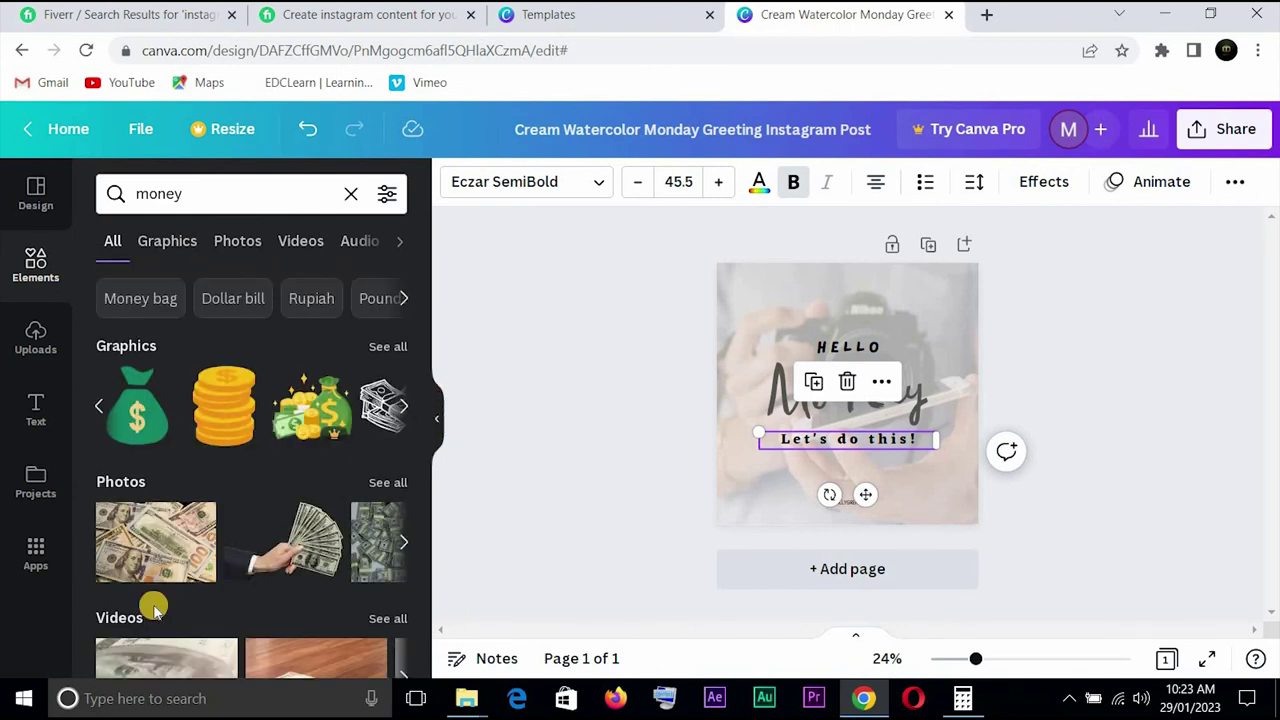
pyautogui.click(404, 541)
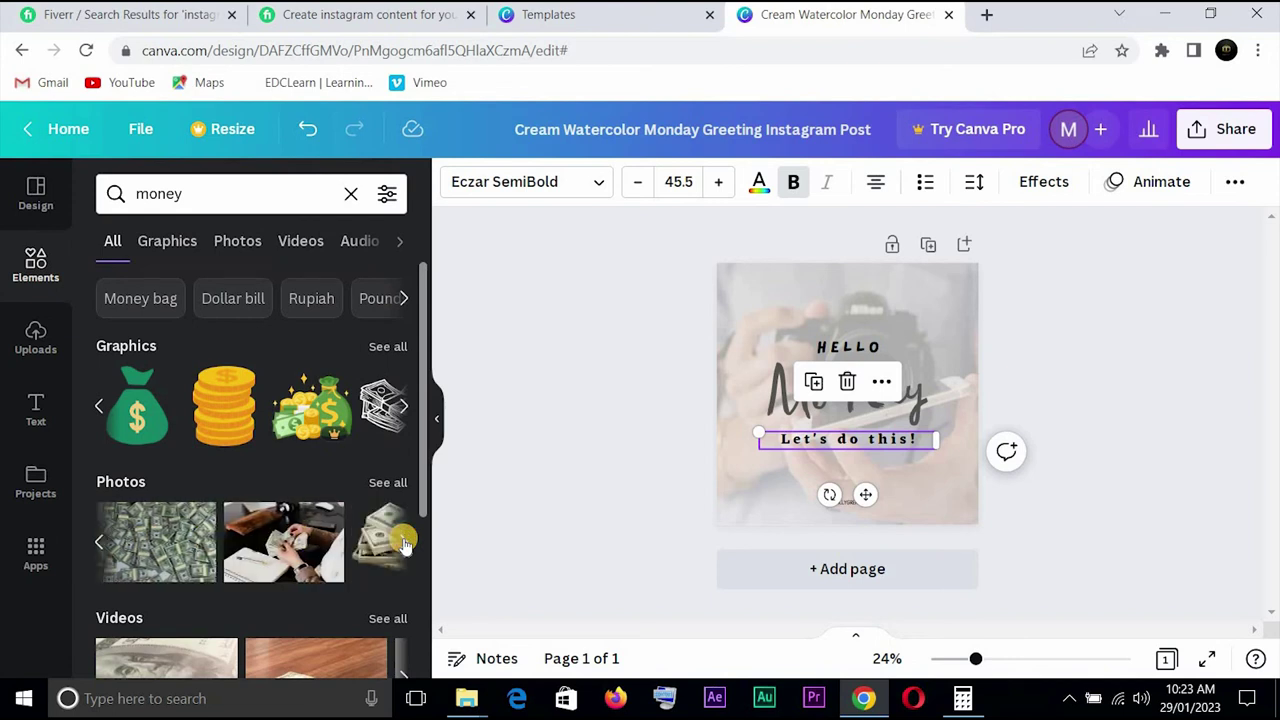
pyautogui.click(404, 541)
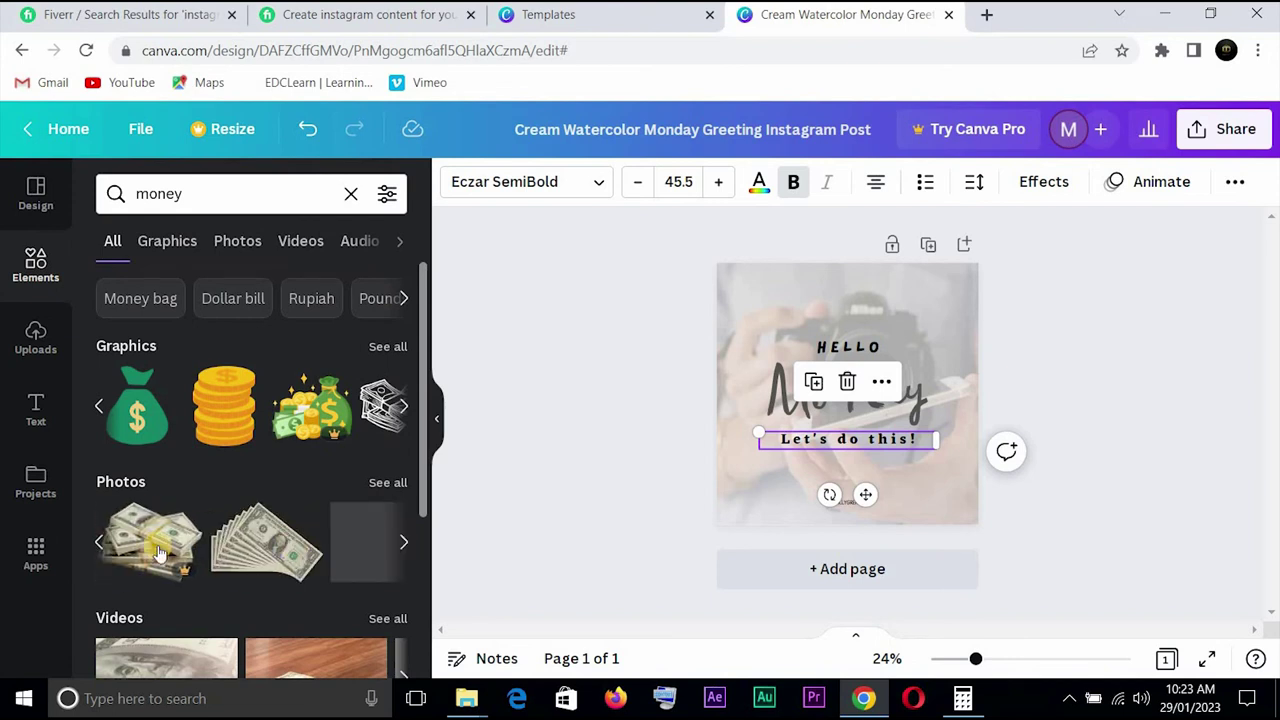
pyautogui.click(267, 543)
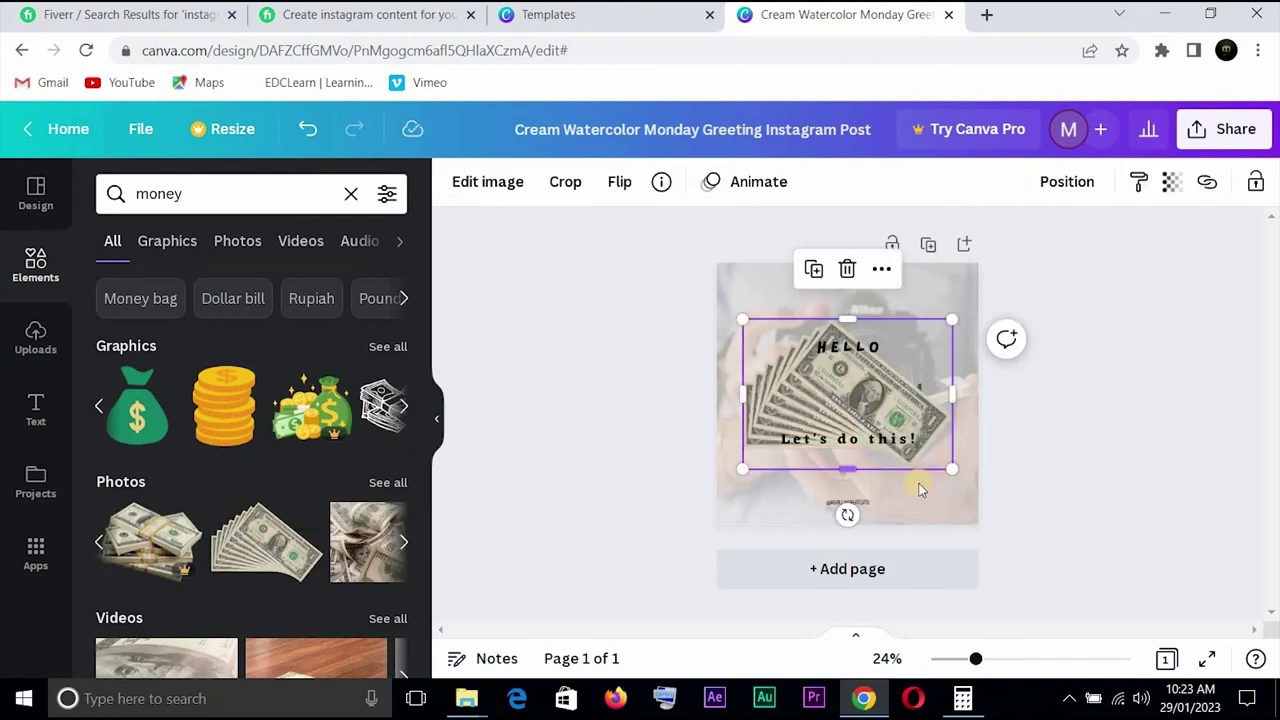
# - Shrink the dollar bills photo, place it over the start of the "Monday" lettering and set its transparency to 74
pyautogui.moveTo(855, 425); pyautogui.dragTo(848, 393)
pyautogui.moveTo(800, 352); pyautogui.dragTo(790, 382)
pyautogui.click(1171, 181)
pyautogui.moveTo(1171, 264); pyautogui.dragTo(1127, 278)
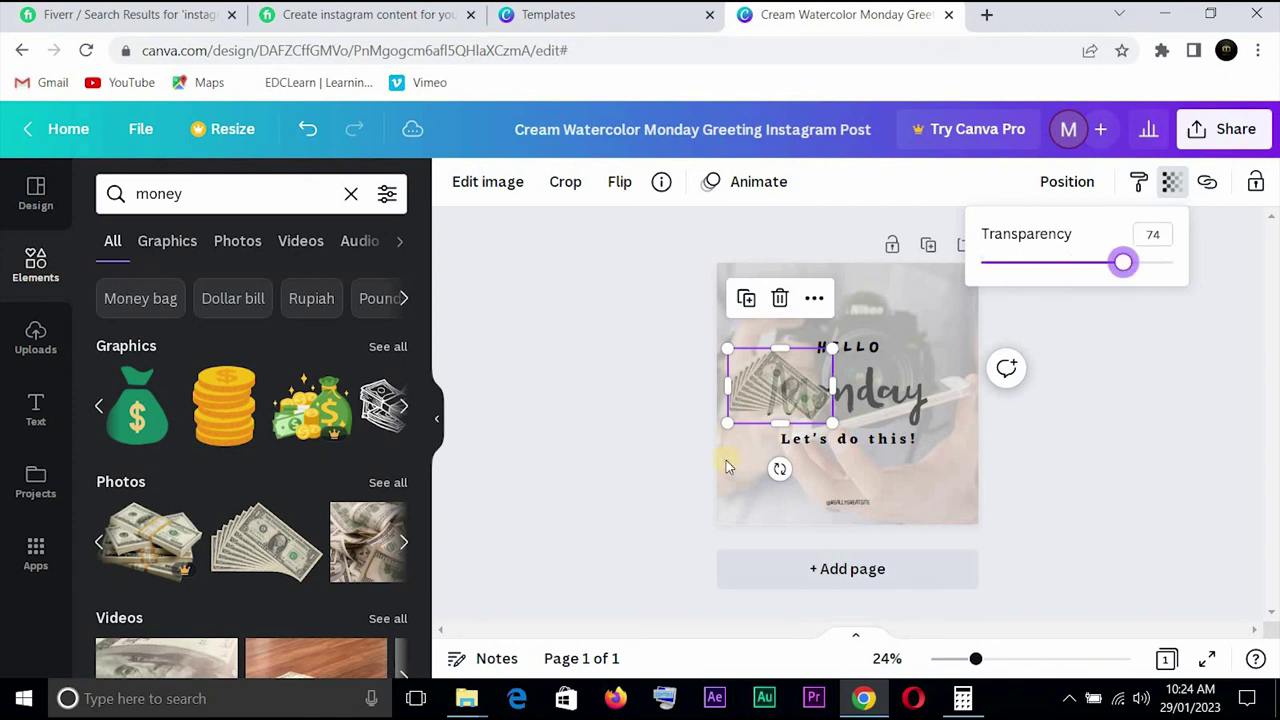
# - Send the dollar bills photo to the back behind the text and move it toward the center of the page
pyautogui.rightClick(748, 401)
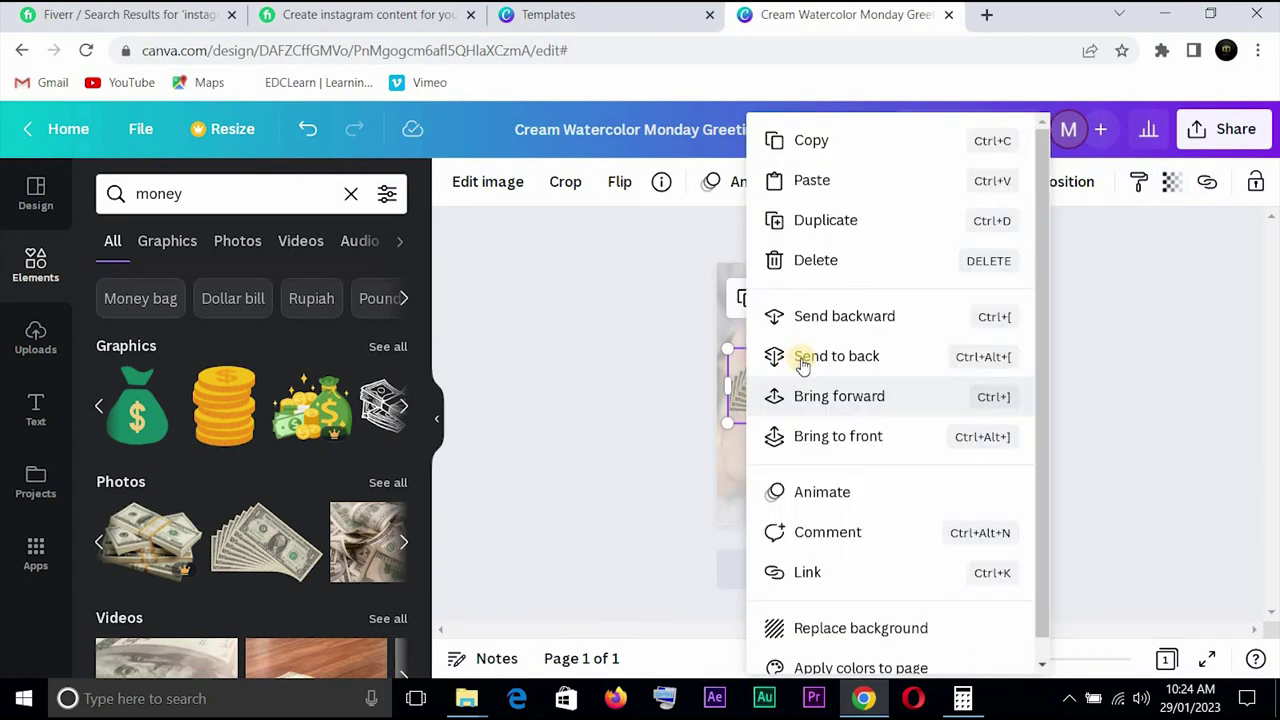
pyautogui.click(803, 354)
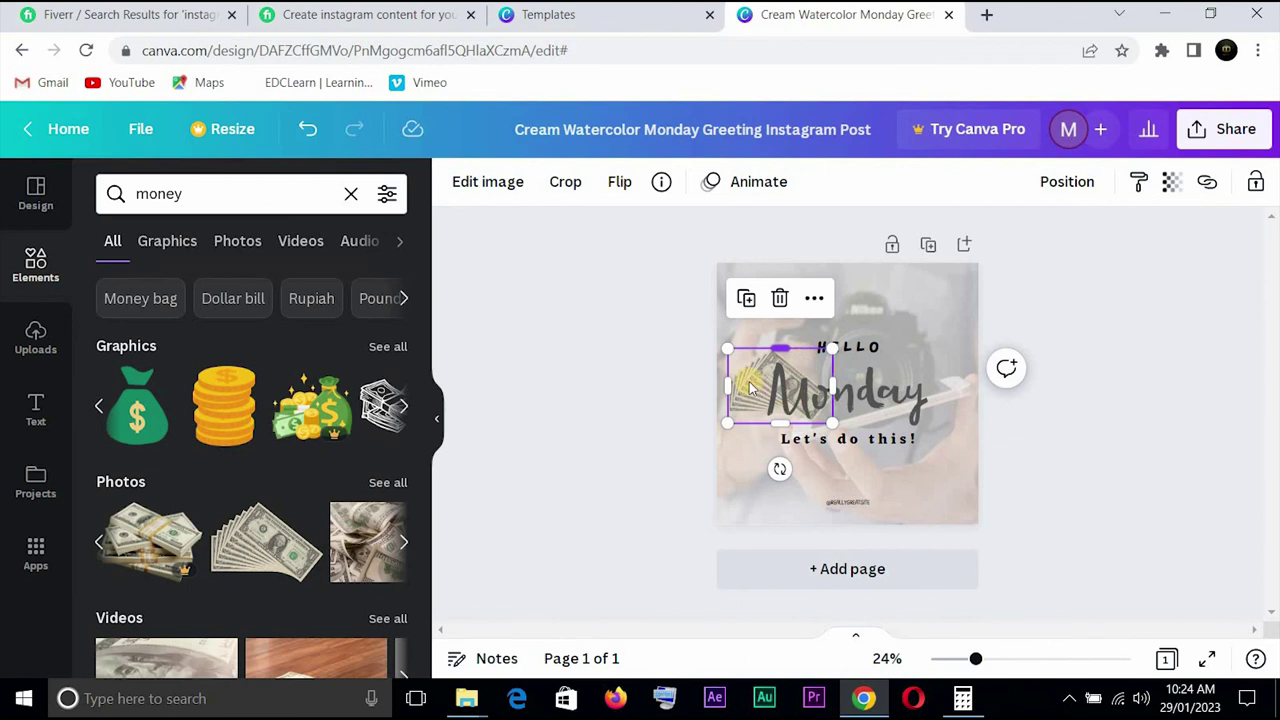
pyautogui.moveTo(819, 347); pyautogui.dragTo(881, 338)
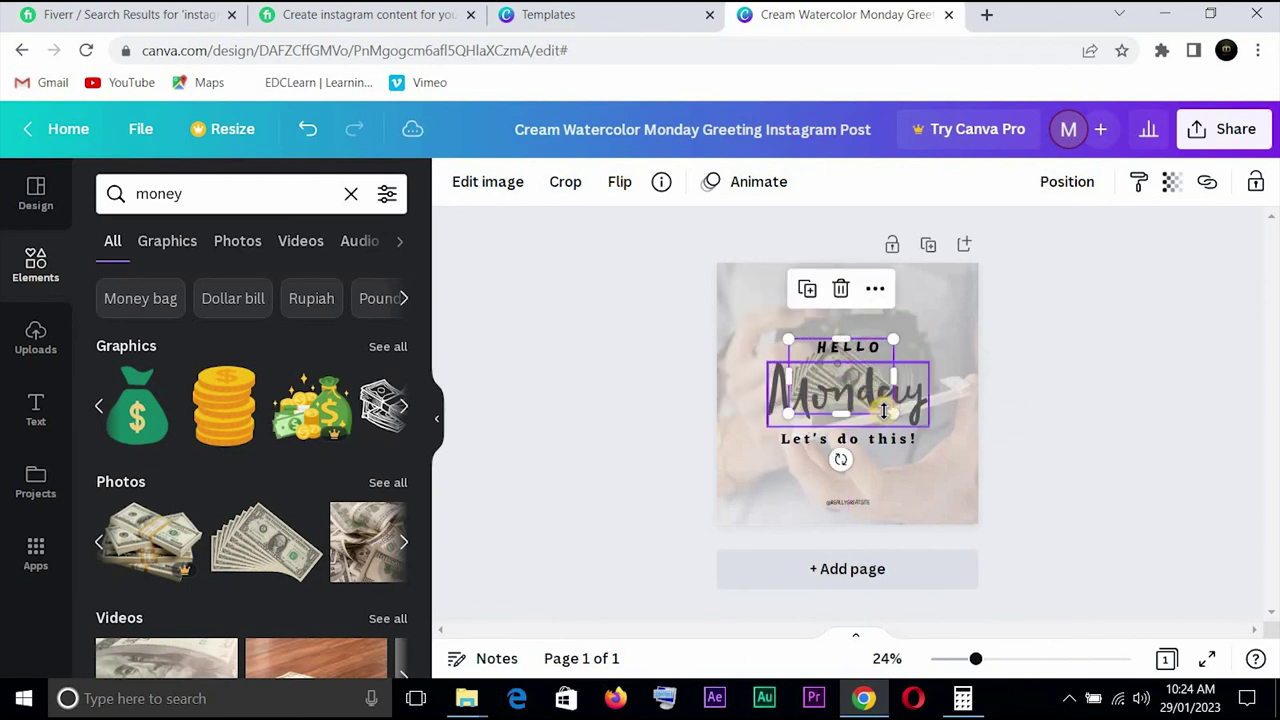
# - Make the dollar bills photo taller, tilt it slightly counterclockwise and position it behind "HELLO" and "Monday"
pyautogui.moveTo(838, 460); pyautogui.dragTo(801, 448)
pyautogui.moveTo(864, 302); pyautogui.dragTo(850, 375)
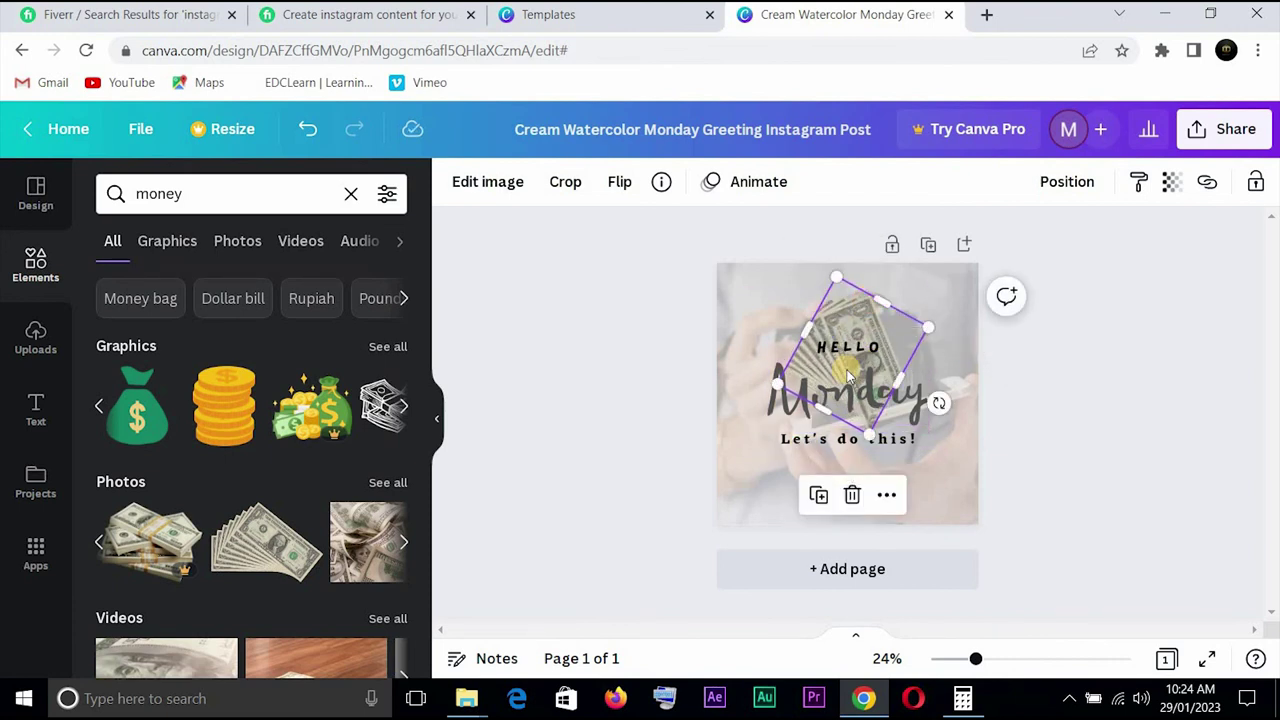
pyautogui.moveTo(863, 332); pyautogui.dragTo(858, 346)
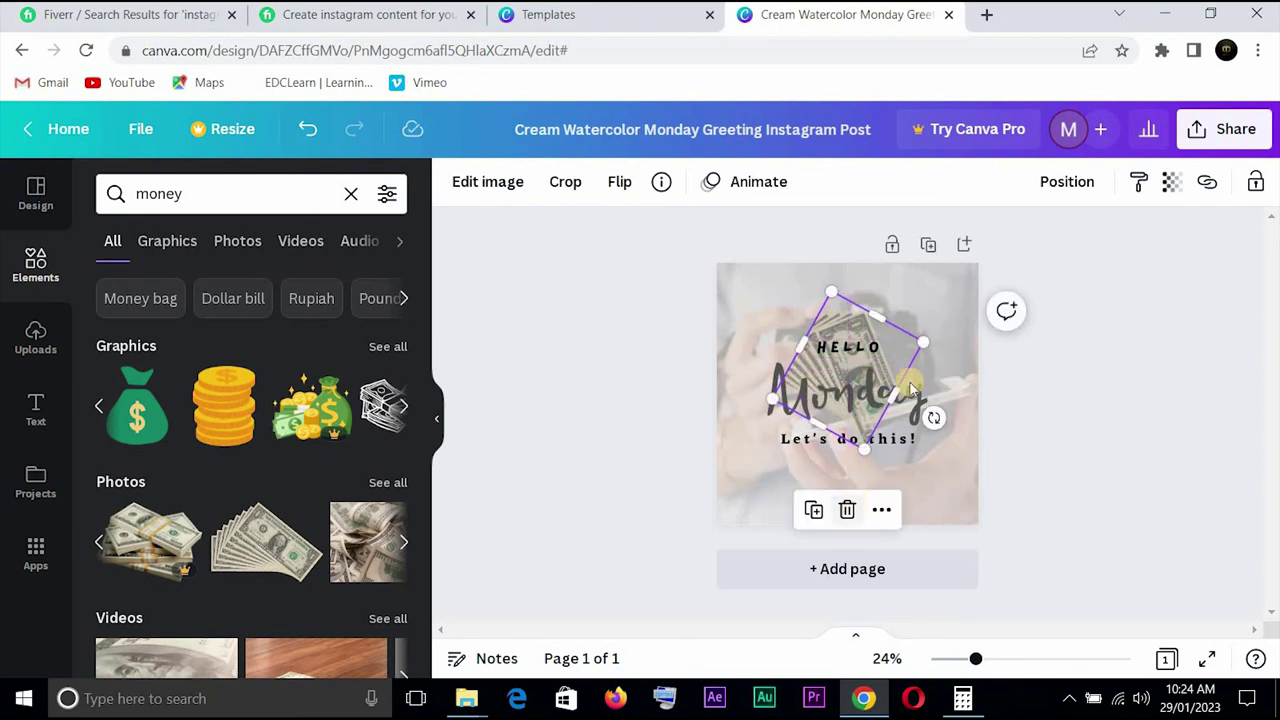
pyautogui.moveTo(933, 418); pyautogui.dragTo(890, 415)
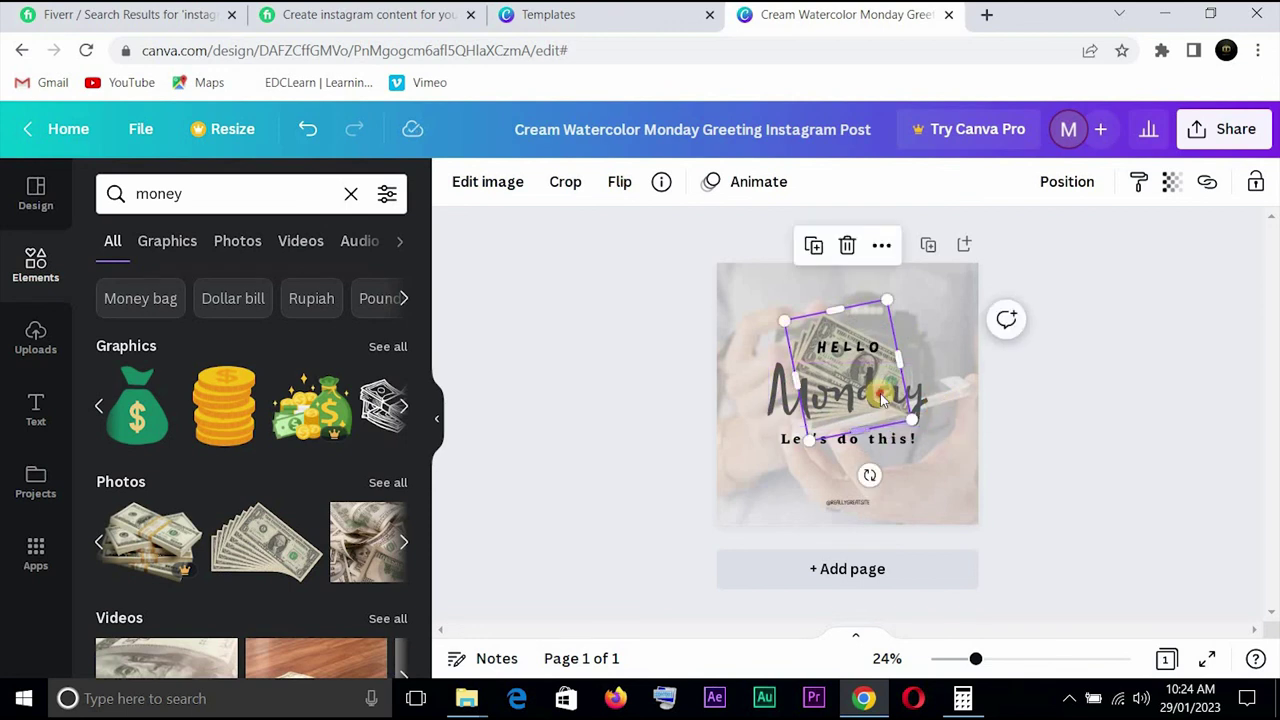
# - Try to edit the "Monday" lettering, leaving crop mode and reselecting the lettering
pyautogui.doubleClick(880, 393)
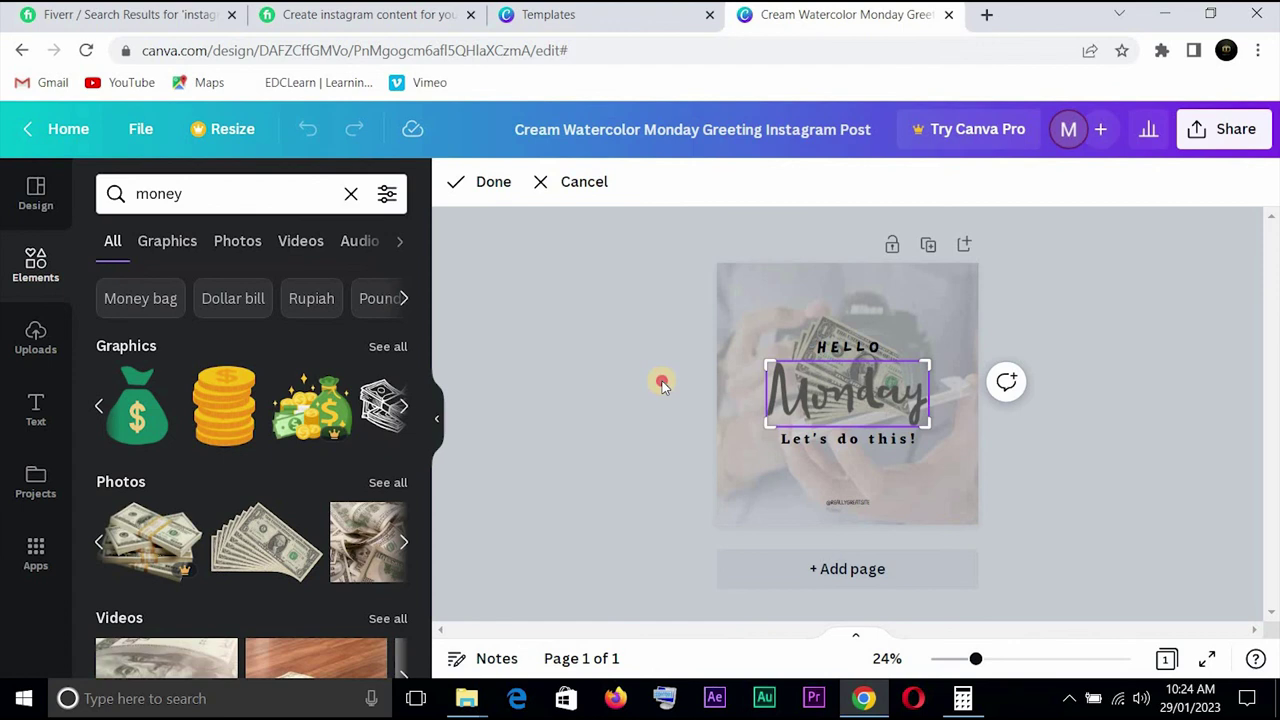
pyautogui.click(569, 281)
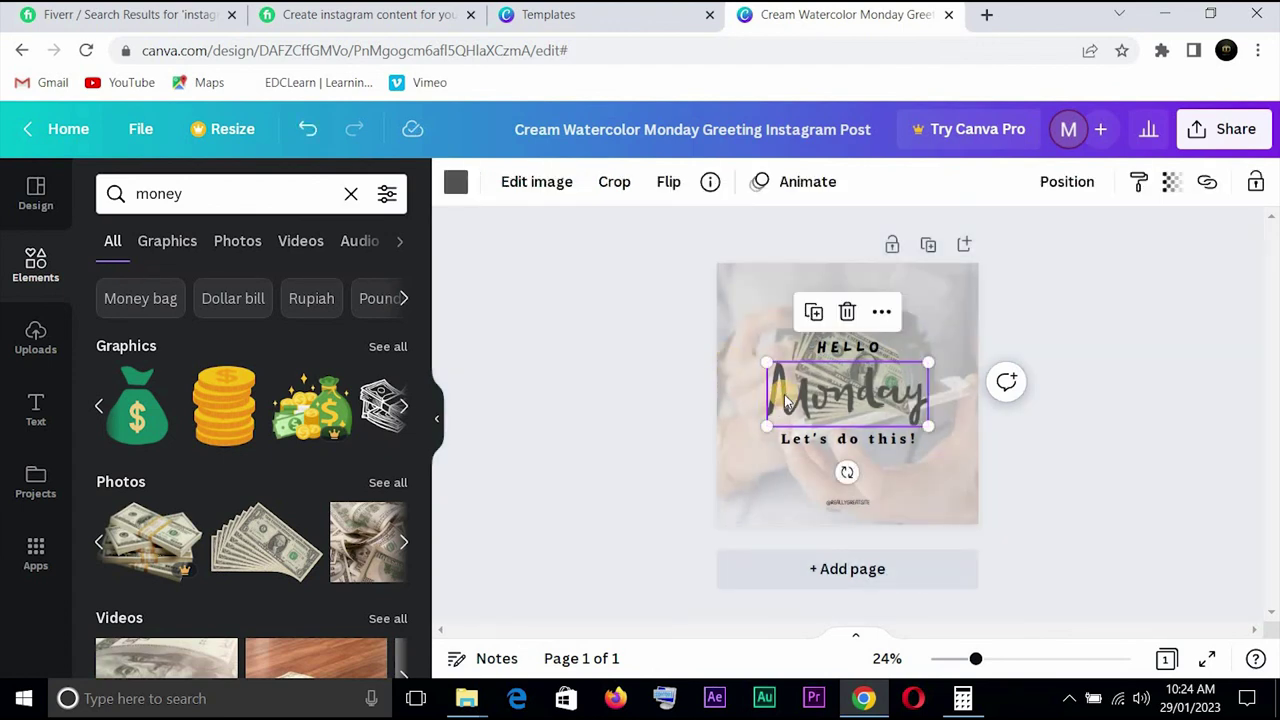
pyautogui.click(880, 393)
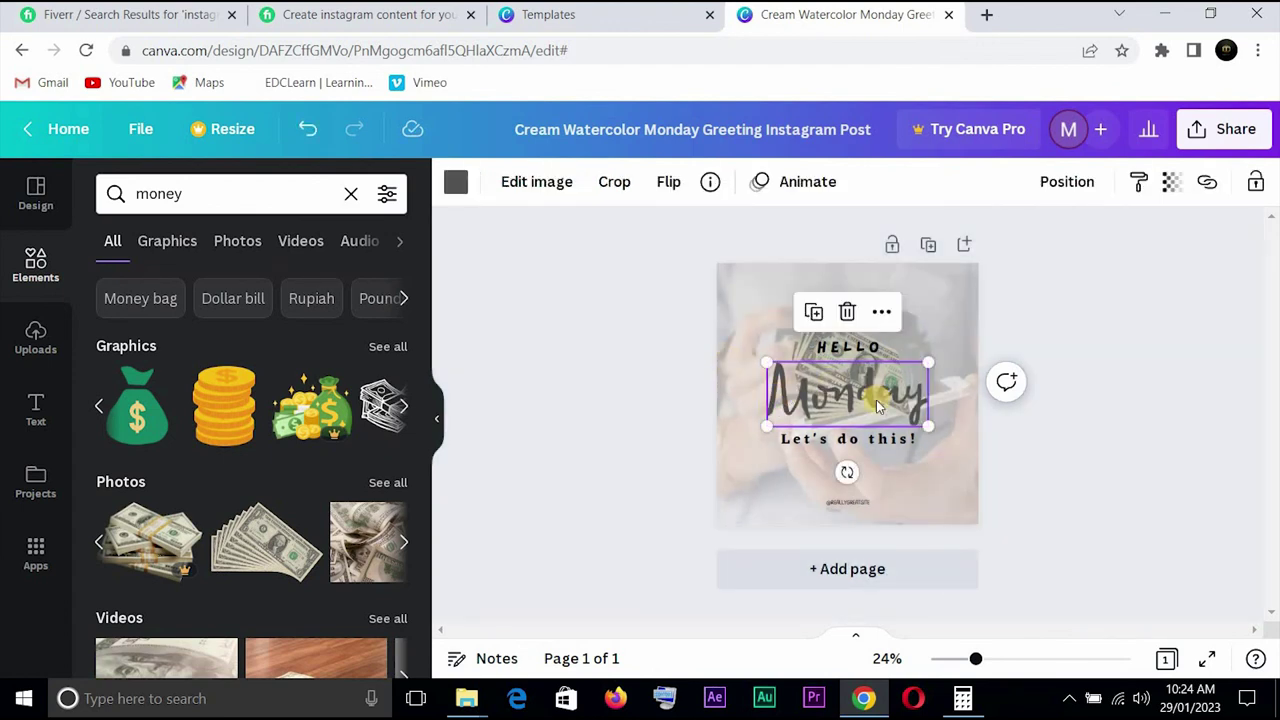
pyautogui.click(882, 399)
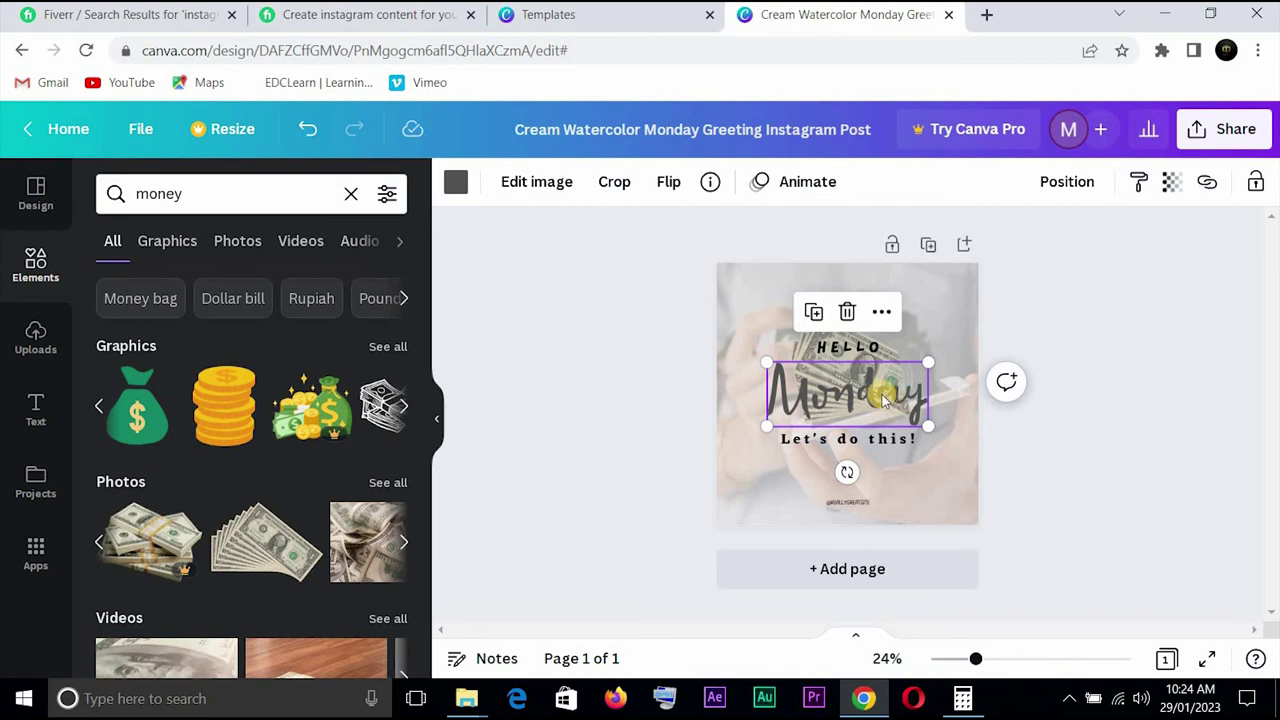